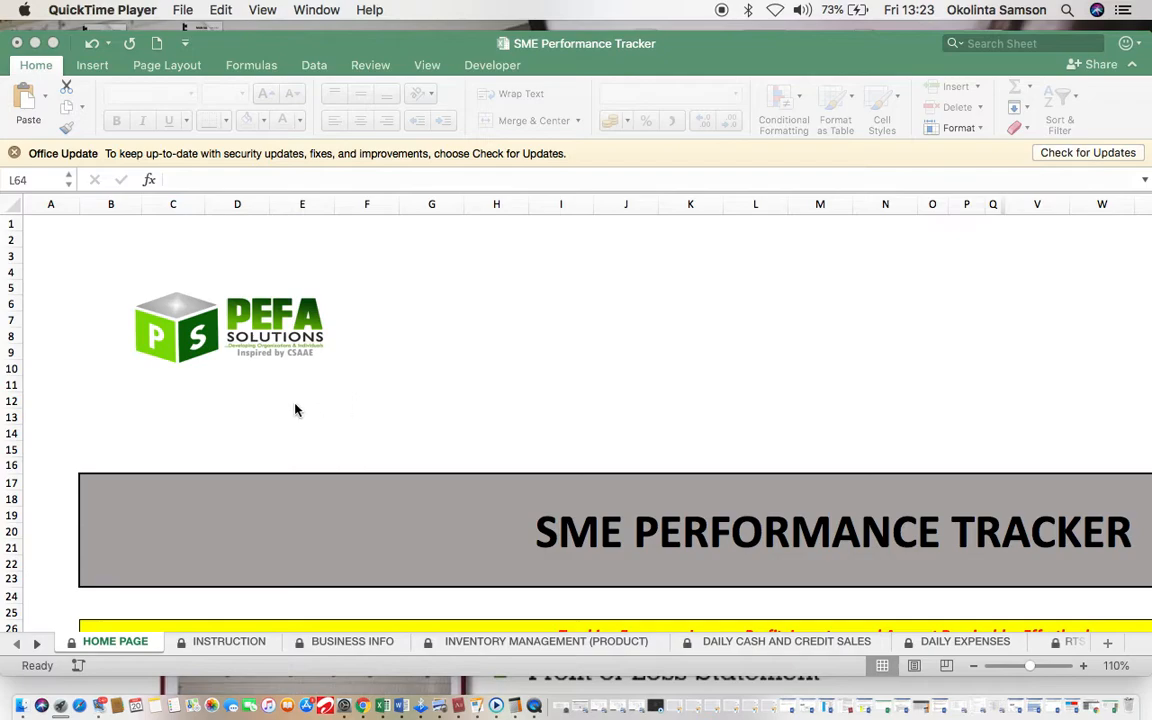
# Step: Bring the SME Performance Tracker workbook to the front, showing its Home Page sheet
pyautogui.scroll(-5, 295, 410)
pyautogui.hscroll(3, 295, 410)
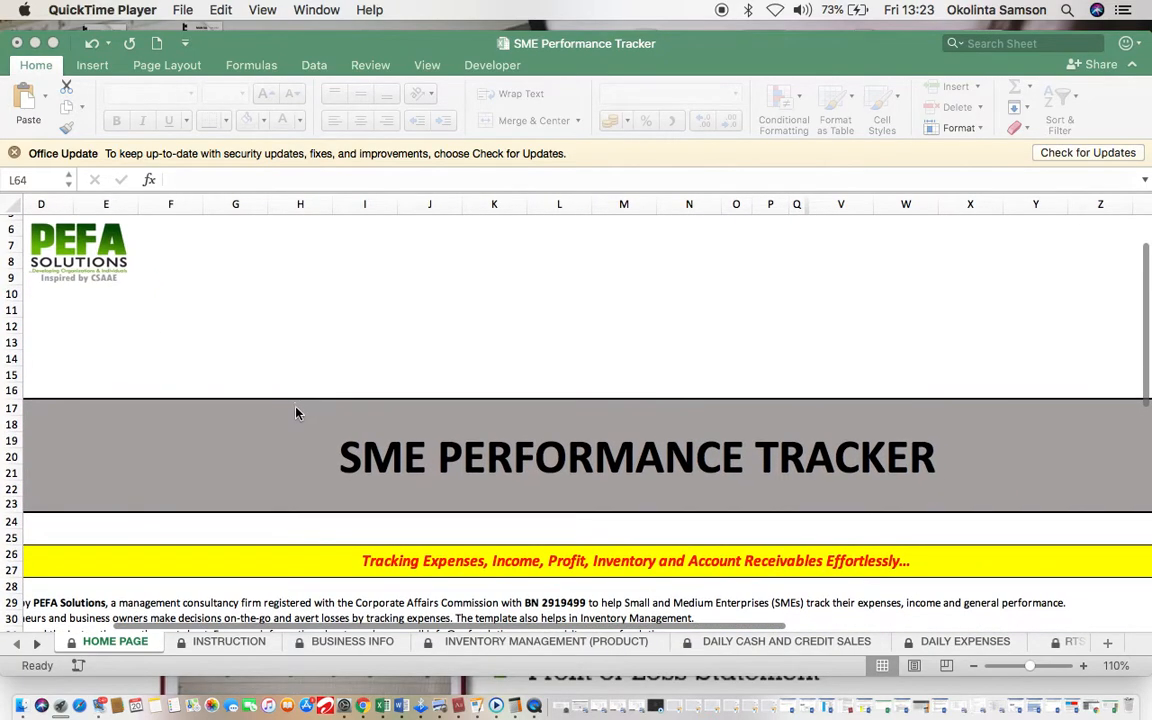
pyautogui.scroll(-5, 440, 489)
pyautogui.hscroll(-1, 440, 489)
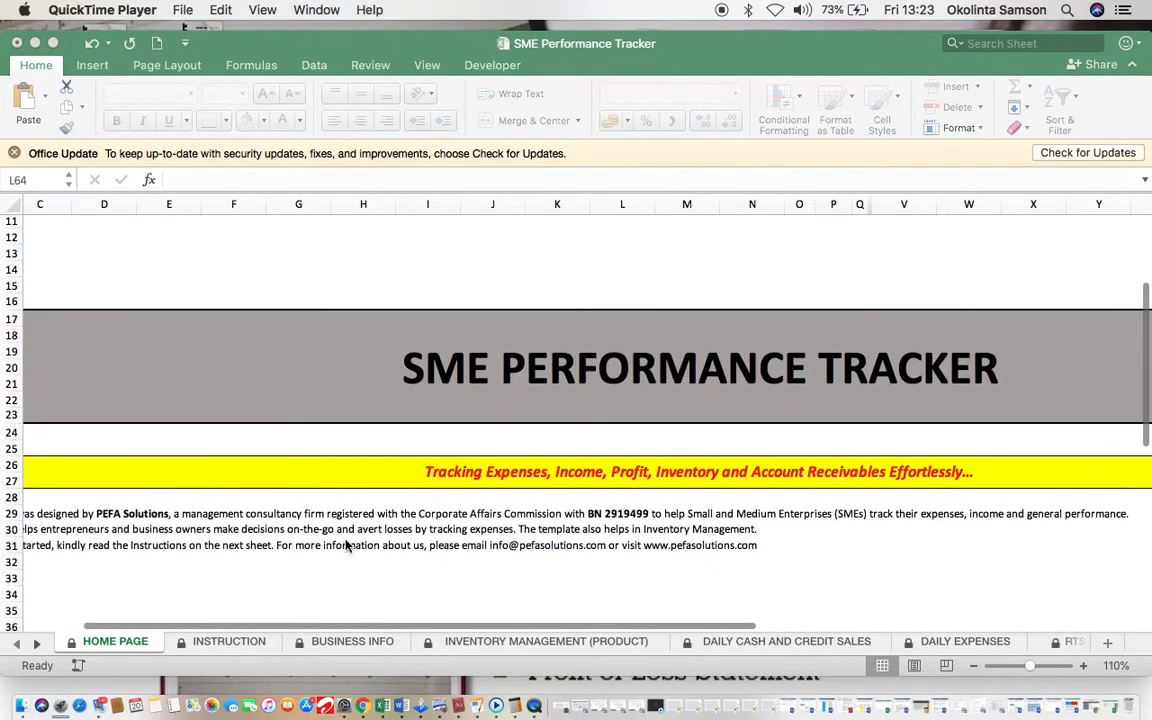
pyautogui.scroll(2, 347, 545)
pyautogui.hscroll(-2, 347, 545)
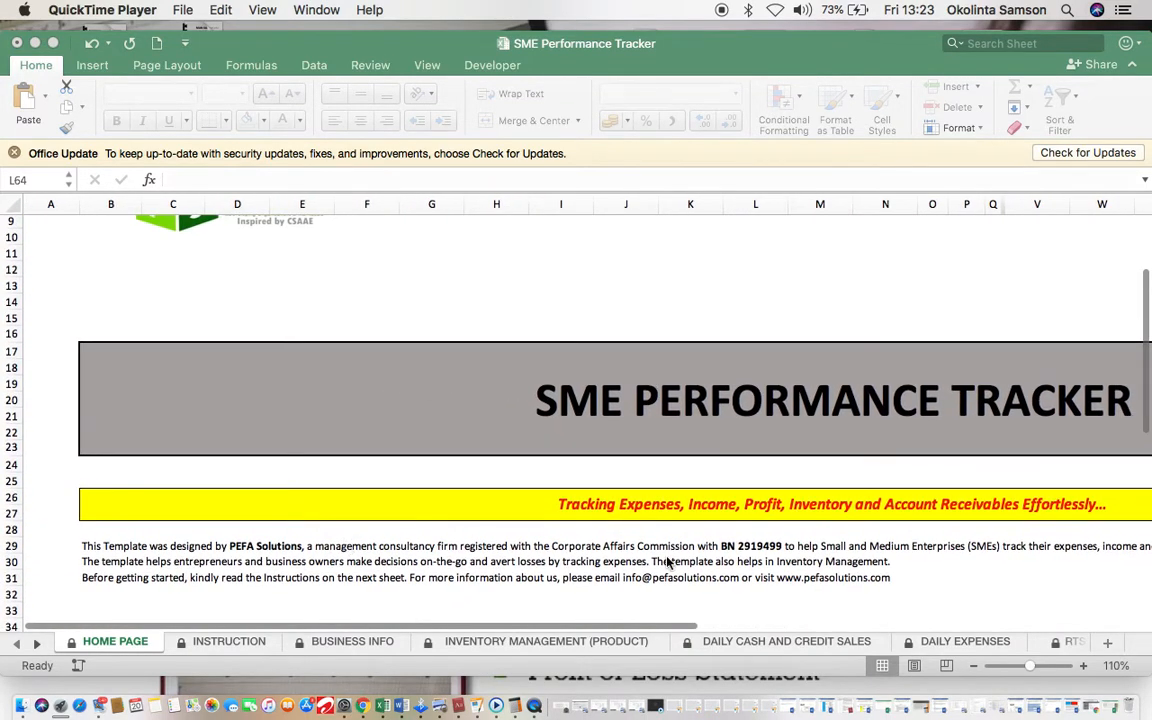
pyautogui.scroll(1, 668, 563)
pyautogui.hscroll(2, 668, 563)
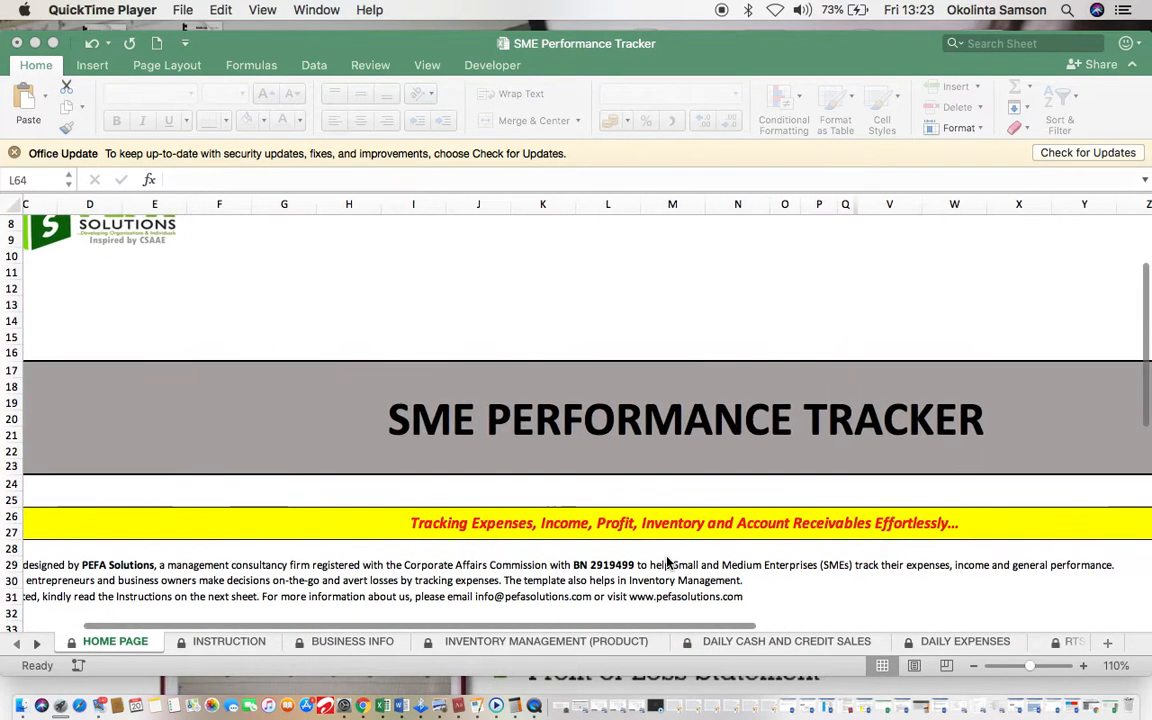
pyautogui.click(240, 644)
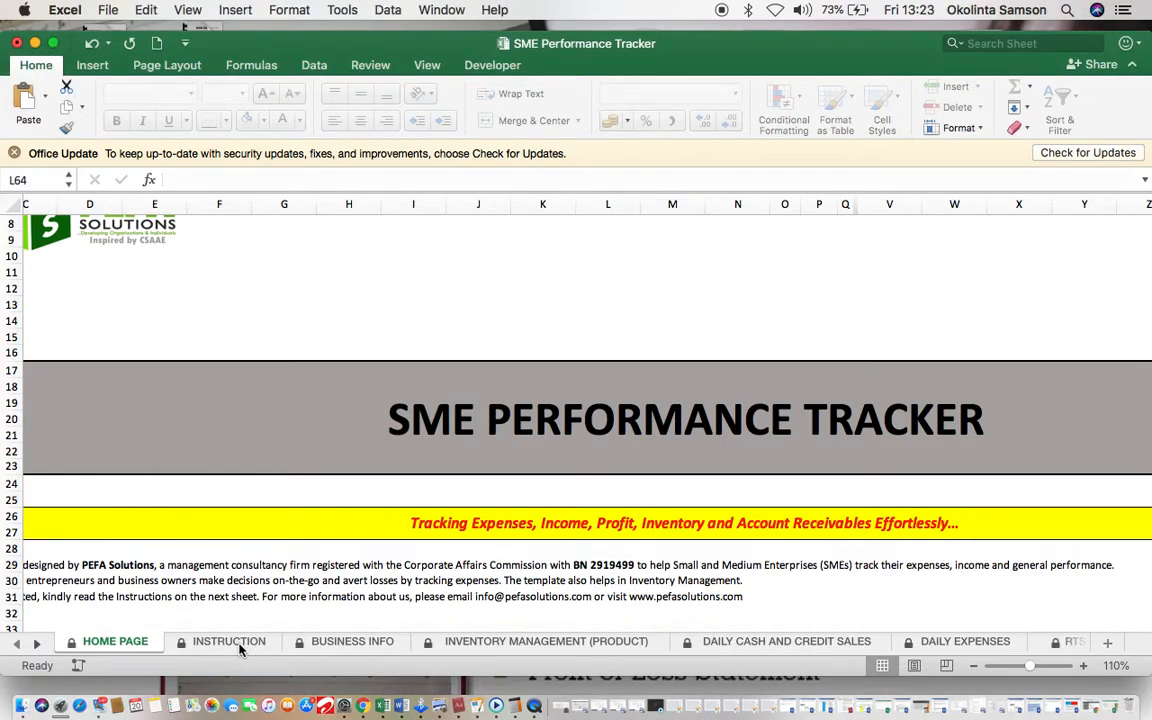
# Step: Read through the INSTRUCTION sheet, then switch to the BUSINESS INFO sheet
pyautogui.click(240, 644)
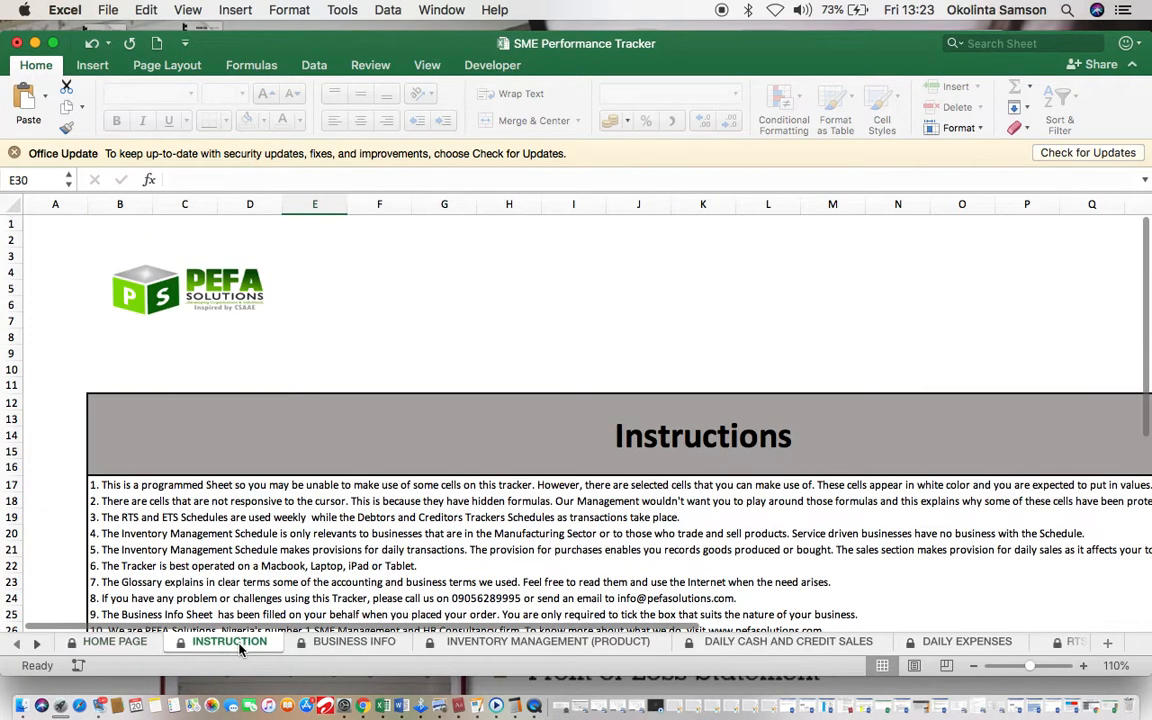
pyautogui.scroll(-2, 414, 549)
pyautogui.hscroll(2, 414, 549)
pyautogui.scroll(-3, 414, 549)
pyautogui.hscroll(-1, 414, 549)
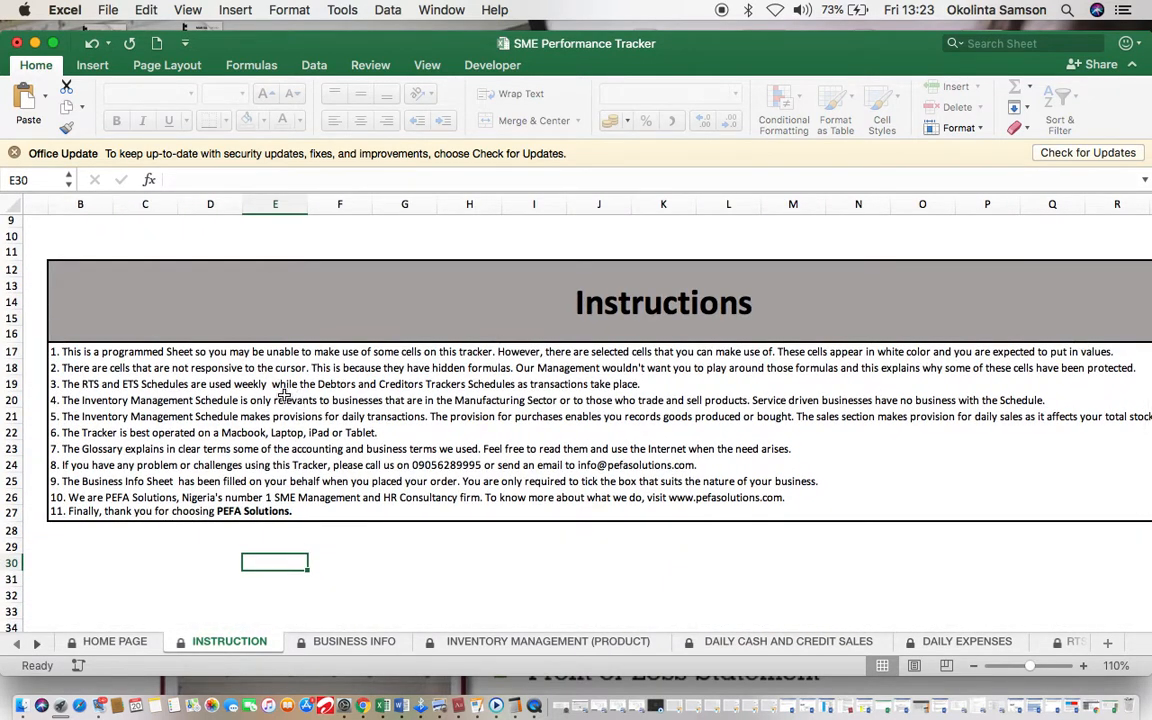
pyautogui.scroll(3, 284, 396)
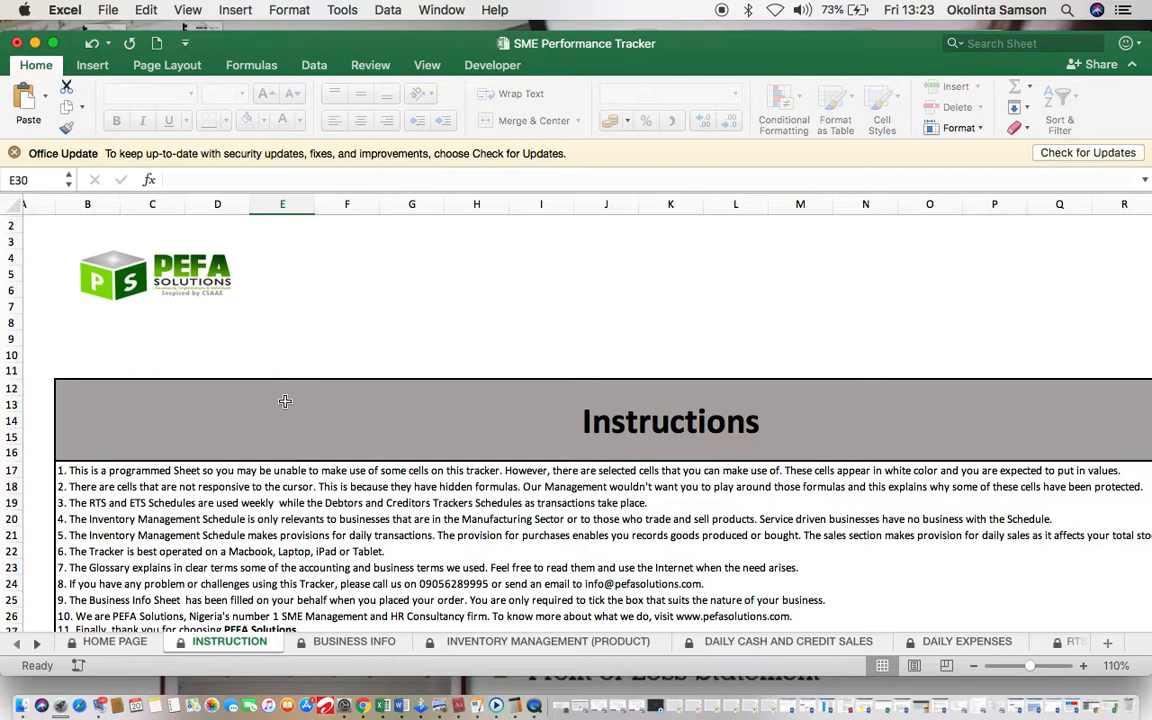
pyautogui.click(323, 642)
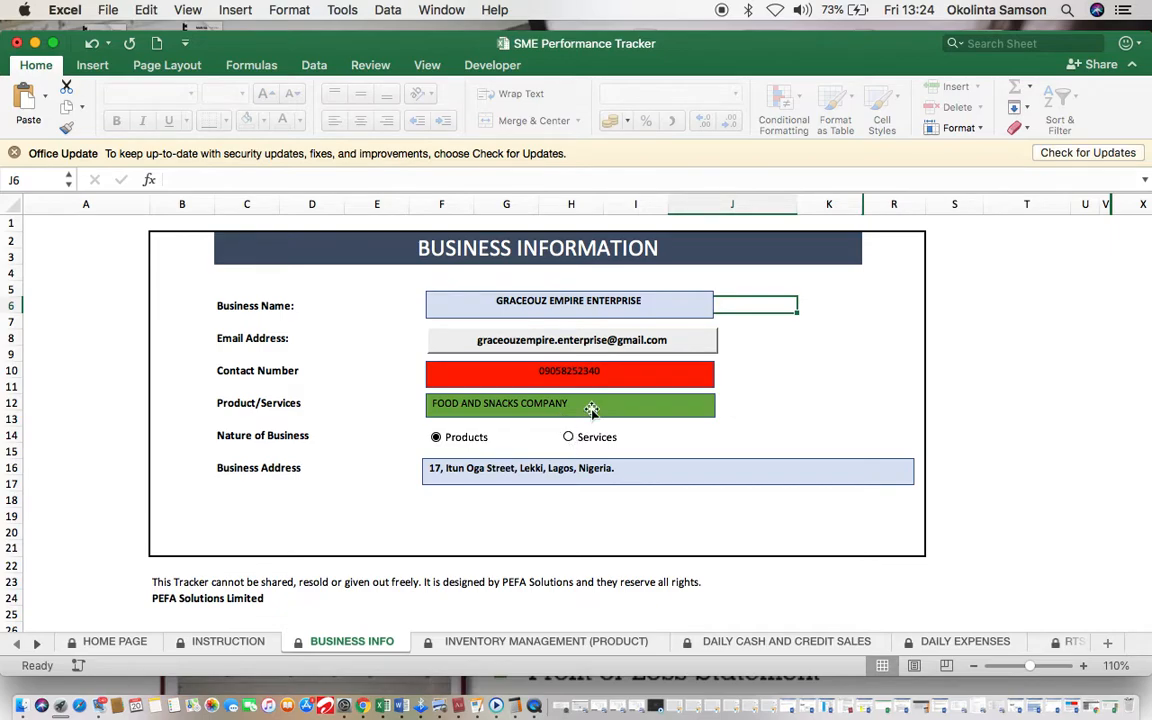
# Step: Replace the old text in the Business Name box with 'ABC BEAUTY & ELECTRONICS'
pyautogui.click(650, 301)
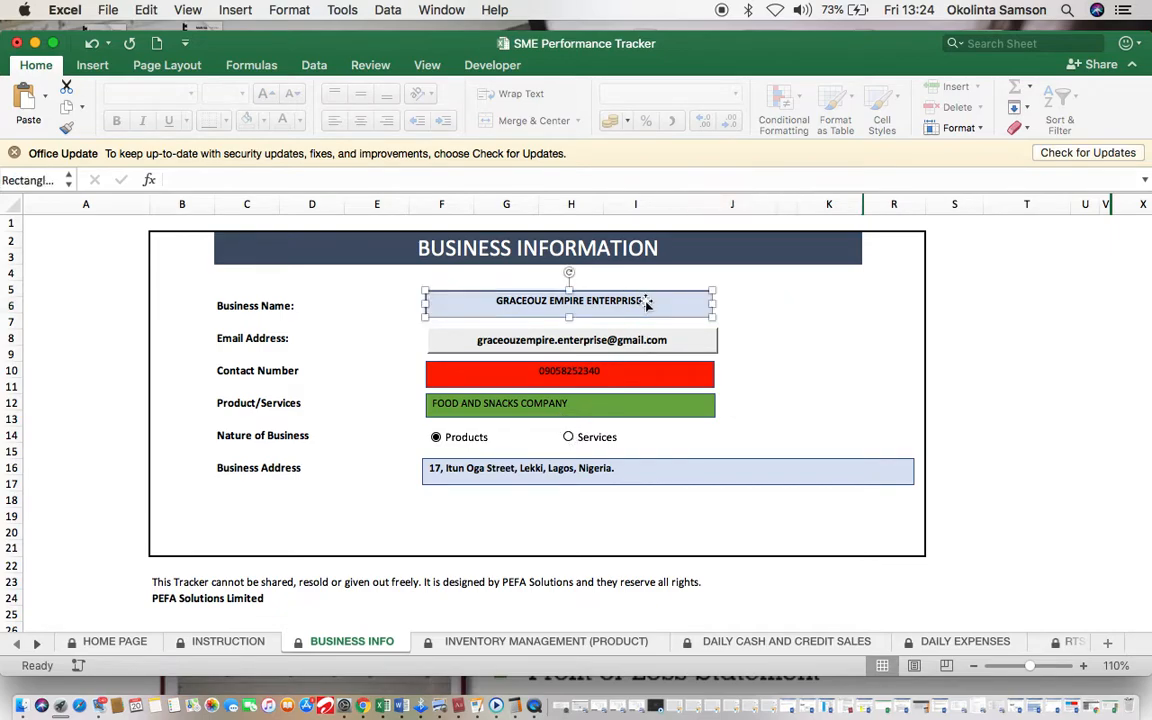
pyautogui.click(643, 300)
pyautogui.press('BackSpace')
pyautogui.press('BackSpace')
pyautogui.press('BackSpace')
pyautogui.press('BackSpace')
pyautogui.press('BackSpace')
pyautogui.press('BackSpace')
pyautogui.press('BackSpace')
pyautogui.press('BackSpace')
pyautogui.press('BackSpace')
pyautogui.press('BackSpace')
pyautogui.press('BackSpace')
pyautogui.press('BackSpace')
pyautogui.press('BackSpace')
pyautogui.press('BackSpace')
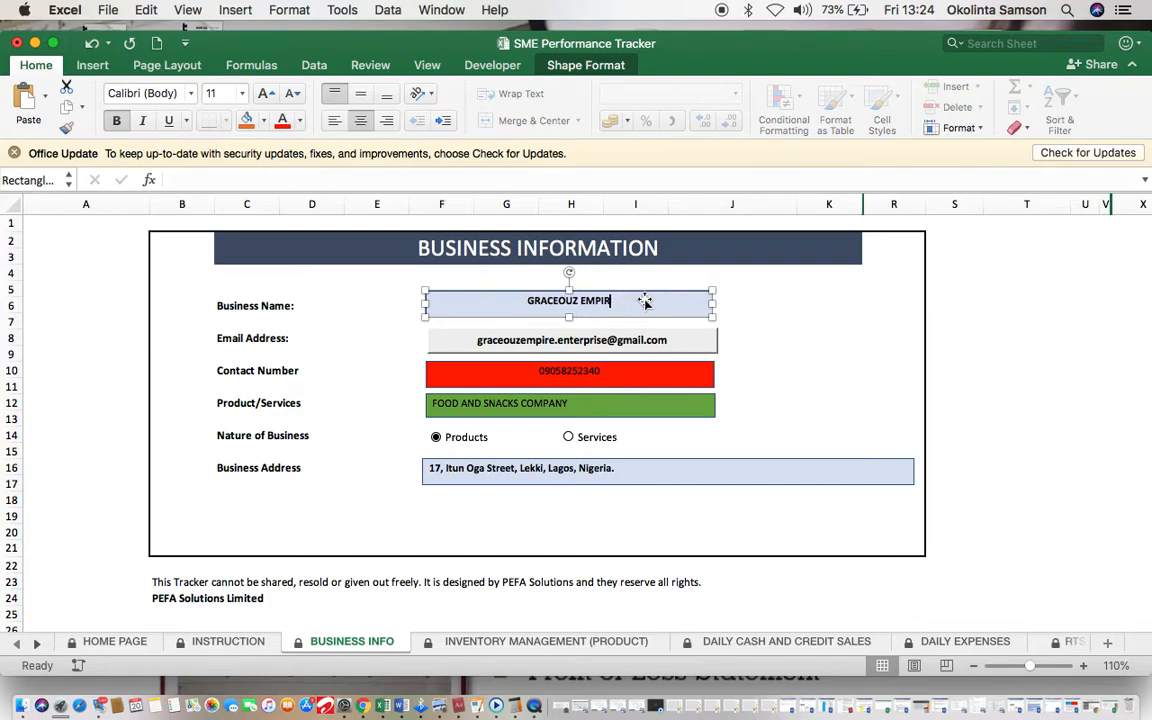
pyautogui.press('BackSpace')
pyautogui.press('BackSpace')
pyautogui.press('BackSpace')
pyautogui.press('BackSpace')
pyautogui.press('BackSpace')
pyautogui.press('BackSpace')
pyautogui.press('BackSpace')
pyautogui.press('BackSpace')
pyautogui.press('BackSpace')
pyautogui.press('BackSpace')
pyautogui.press('BackSpace')
pyautogui.press('BackSpace')
pyautogui.write('ABC BEAUTY')
pyautogui.click(872, 430)
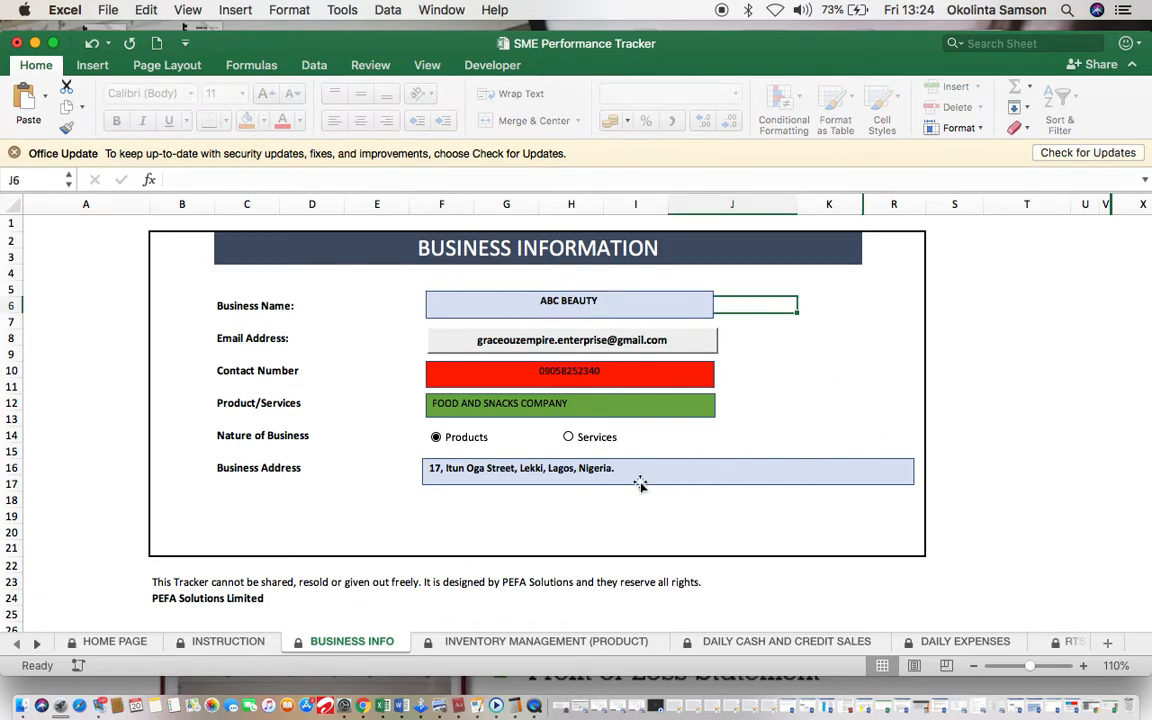
pyautogui.scroll(-3, 640, 484)
pyautogui.scroll(3, 494, 452)
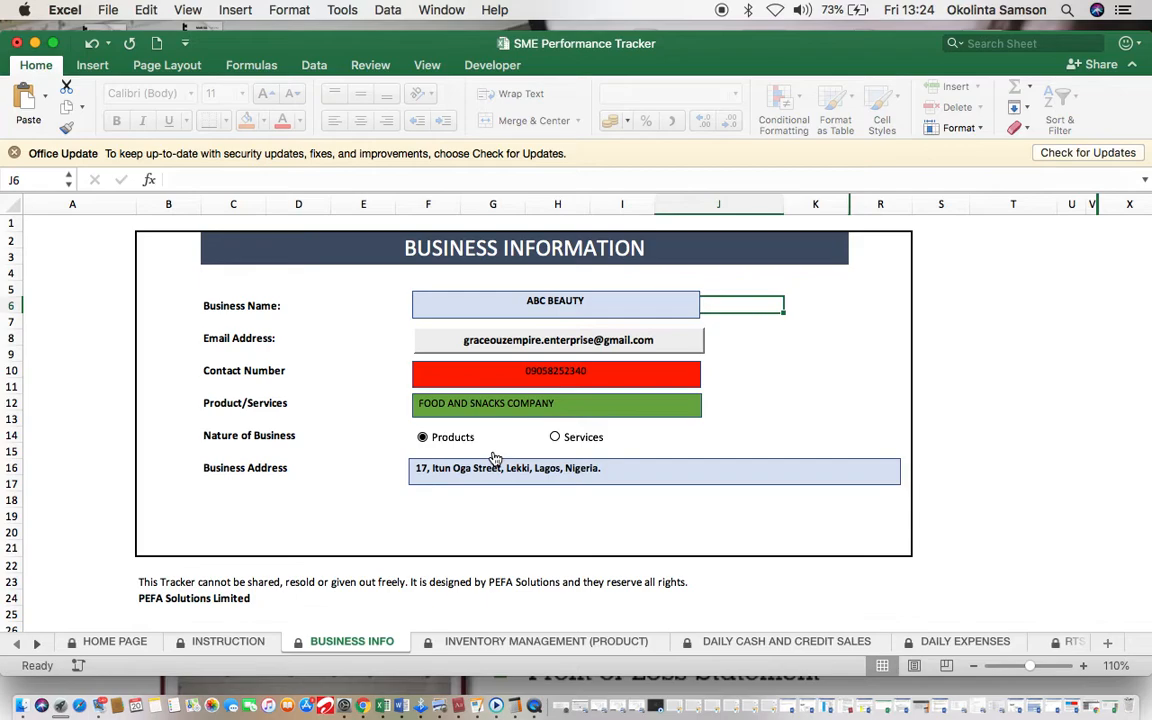
pyautogui.click(588, 301)
pyautogui.write('&')
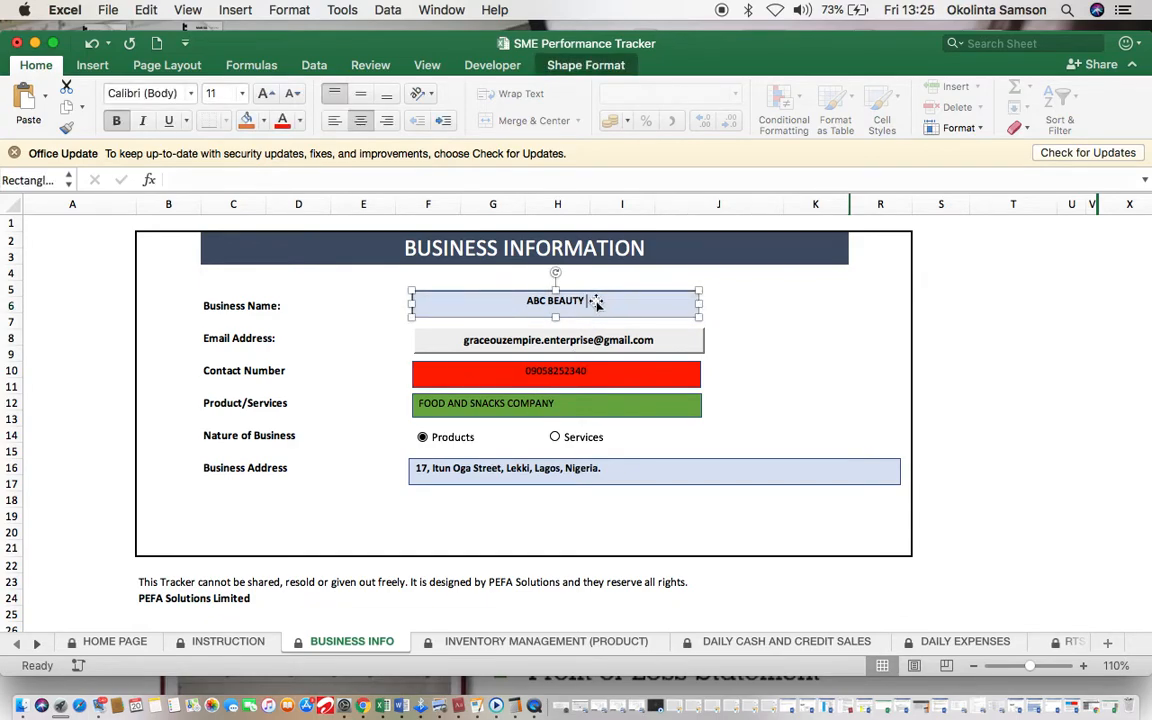
pyautogui.write(' ELECTRONICS')
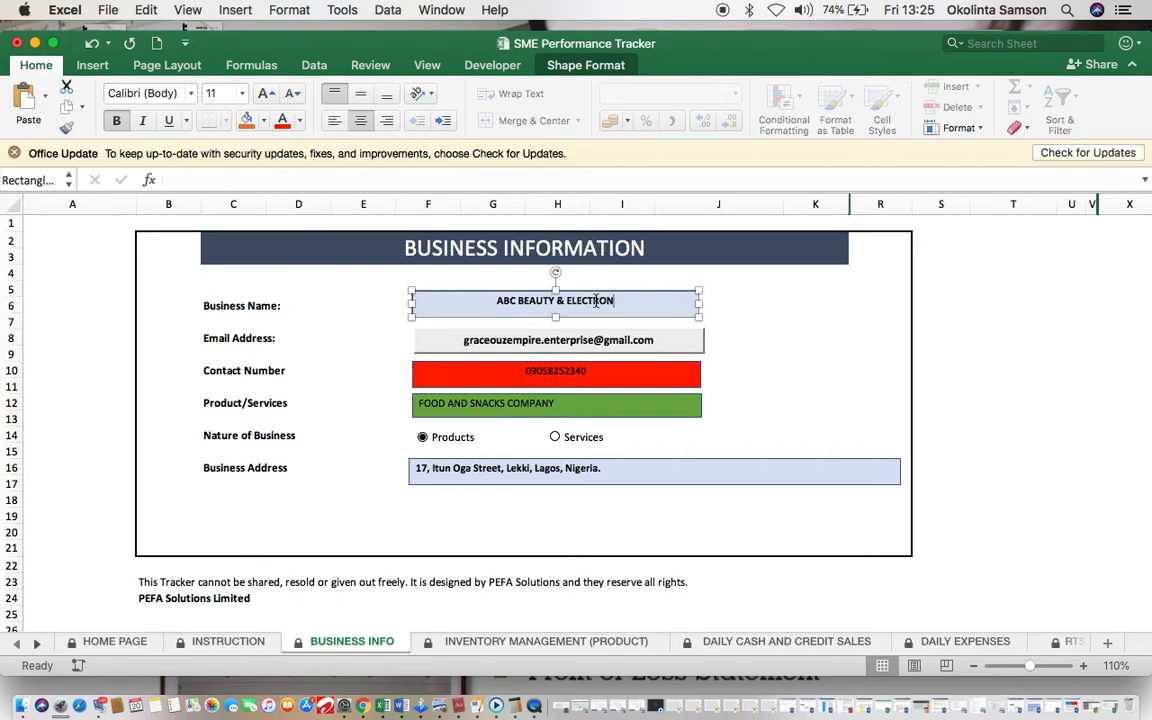
pyautogui.press('Escape')
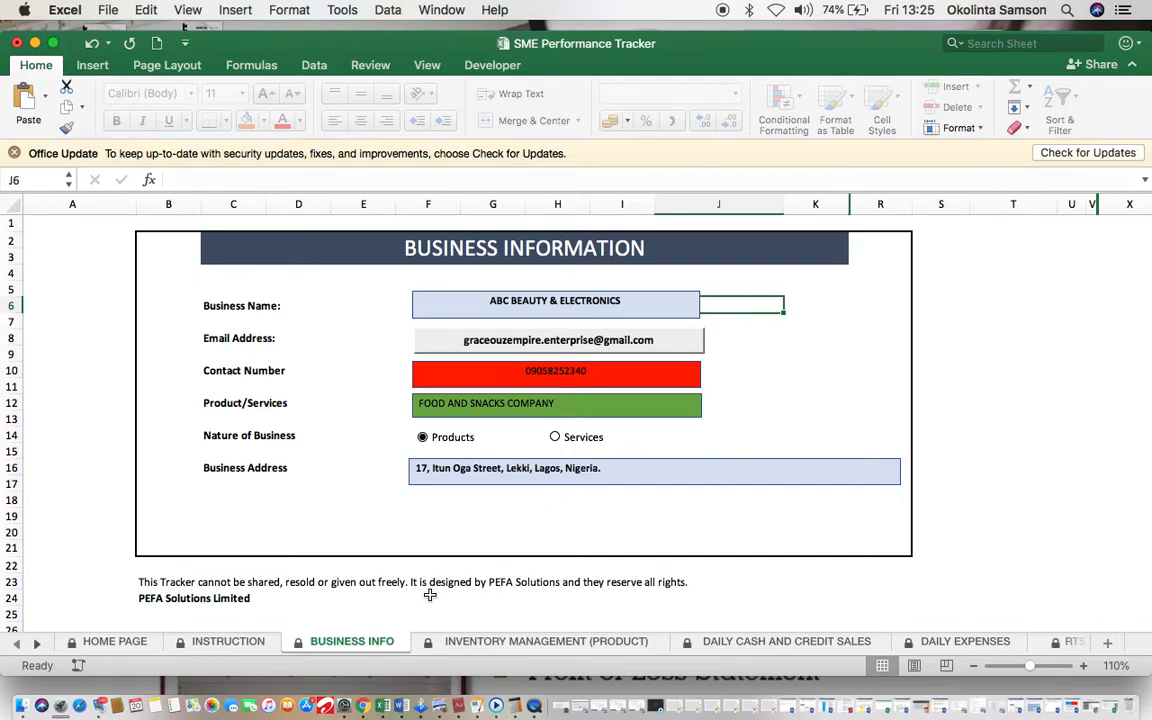
pyautogui.click(457, 643)
# Step: Open the Inventory Management (Product) sheet and select D13 for the first item name
pyautogui.hscroll(-5, 252, 560)
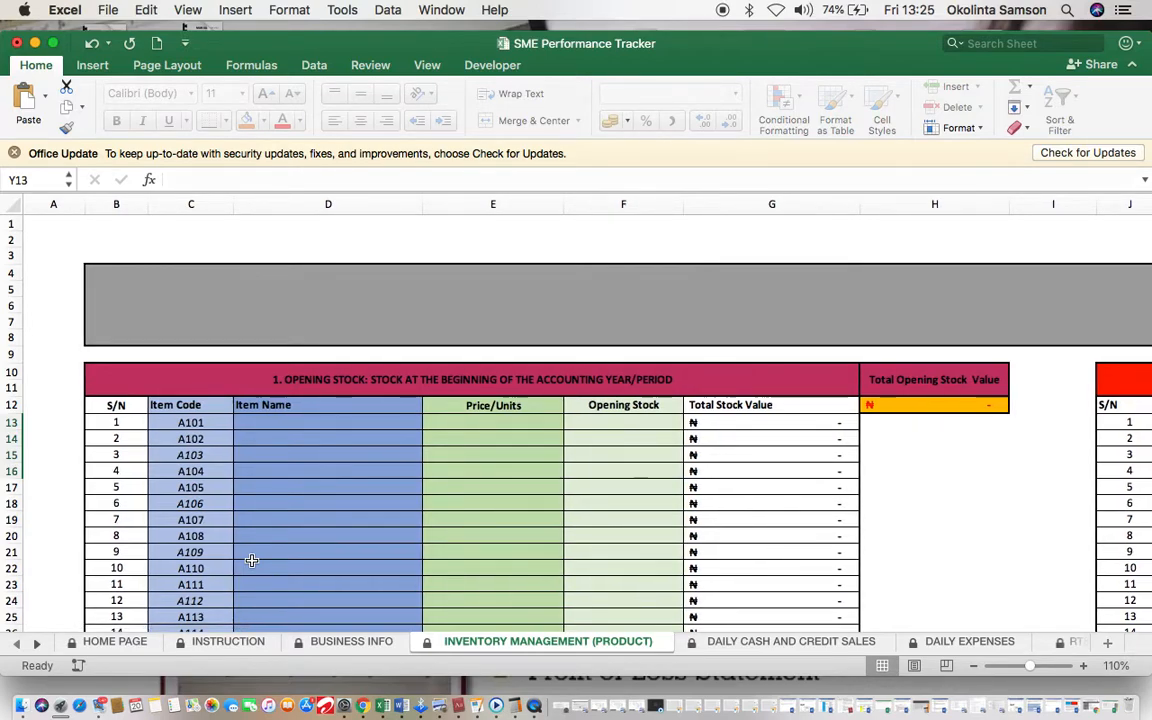
pyautogui.click(760, 644)
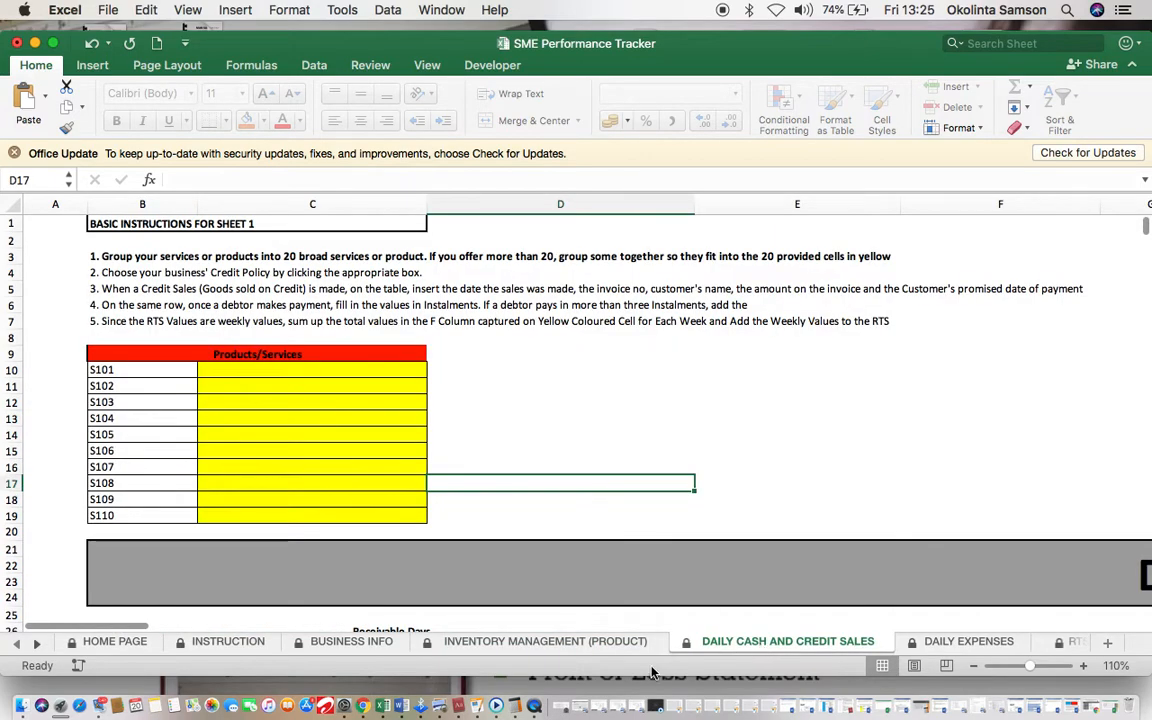
pyautogui.click(585, 652)
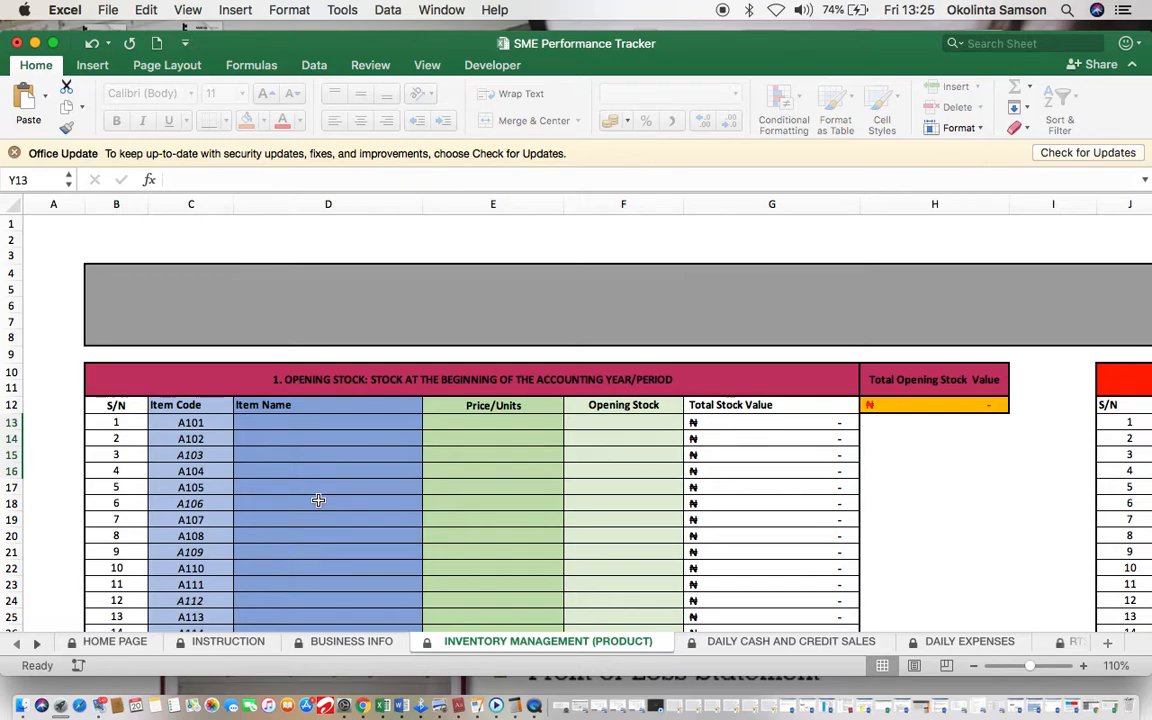
pyautogui.click(376, 426)
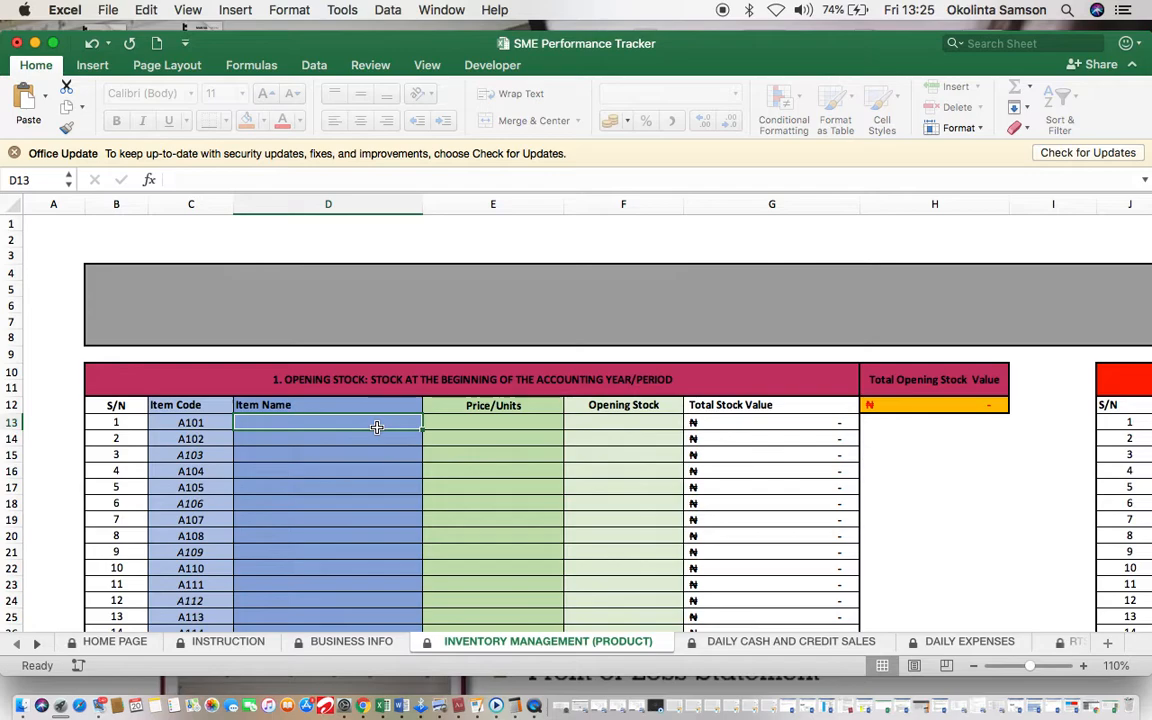
# Step: Add Lip Gloss to the Opening Stock table at unit price 1,000 with 500 in stock
pyautogui.write('L')
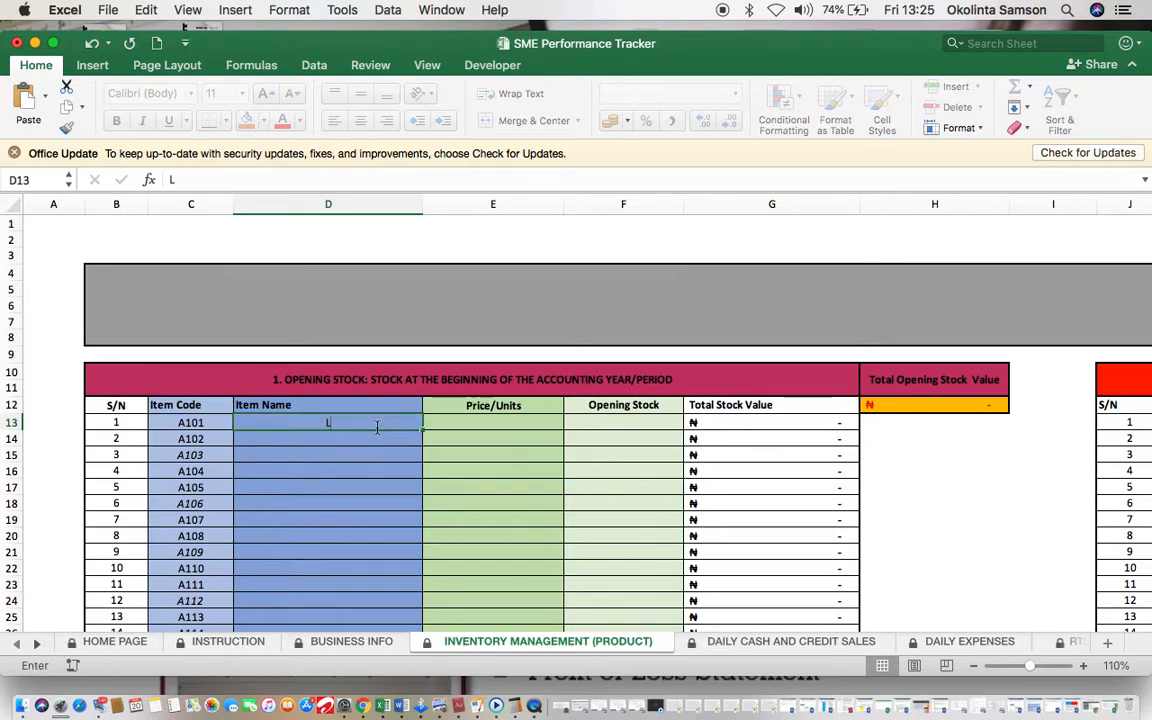
pyautogui.write('ip Gloss')
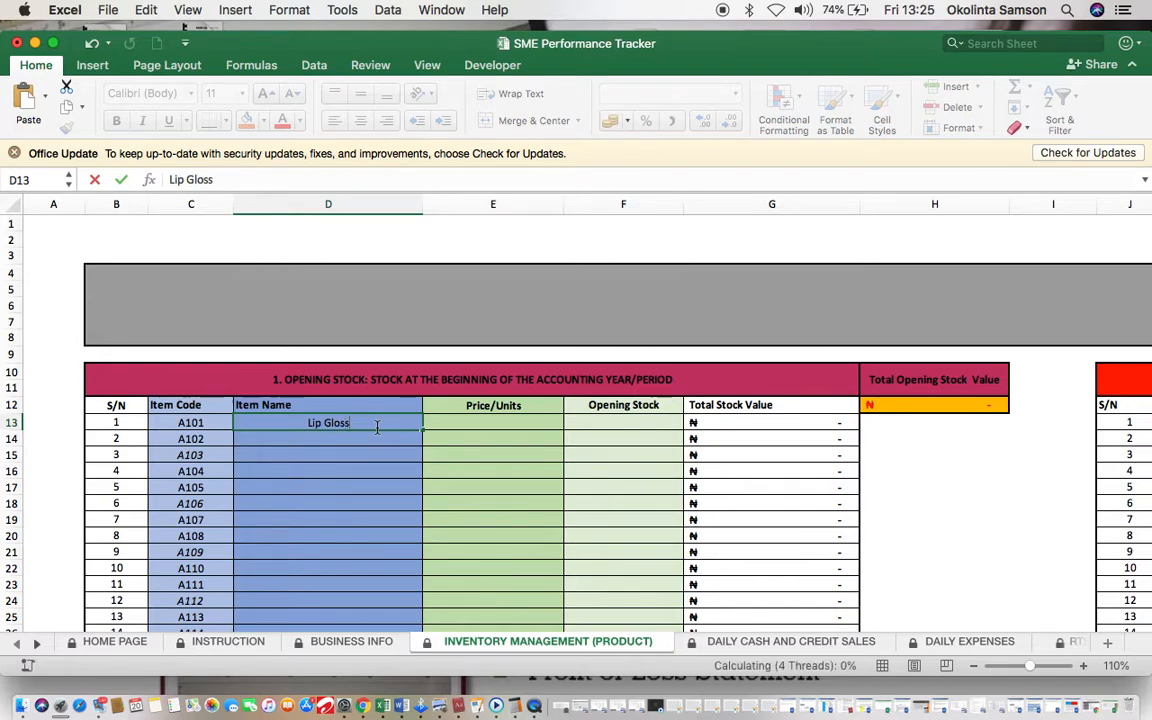
pyautogui.press('Tab')
pyautogui.write('1000')
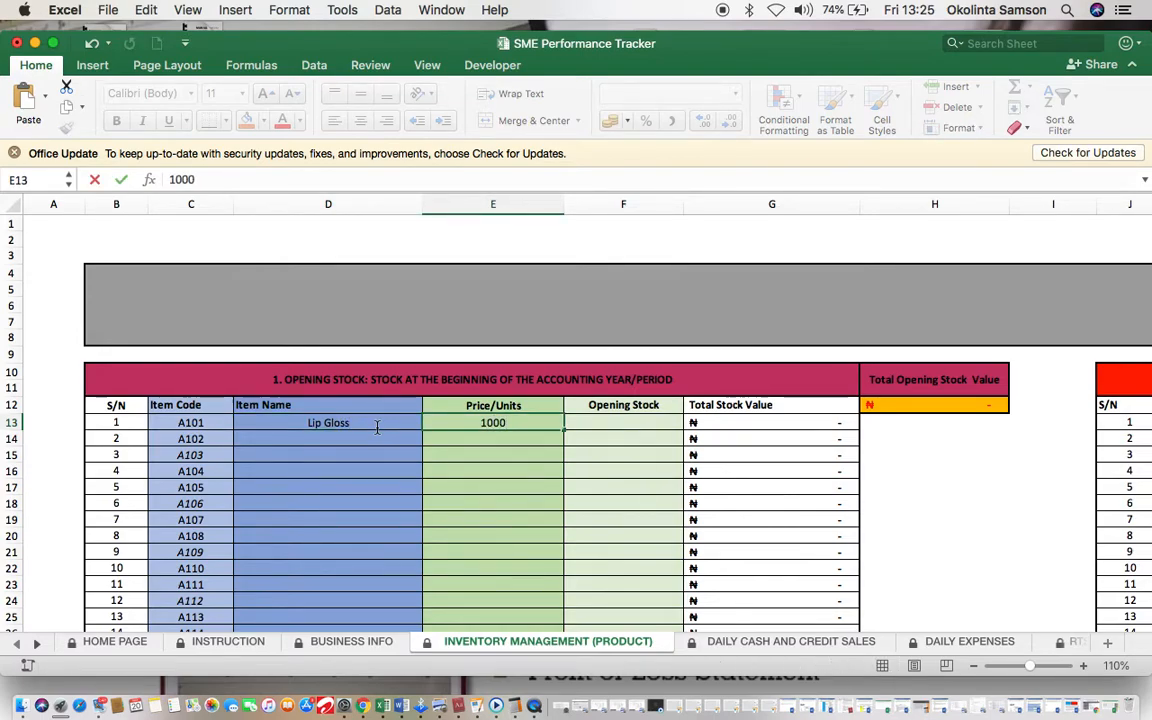
pyautogui.press('Tab')
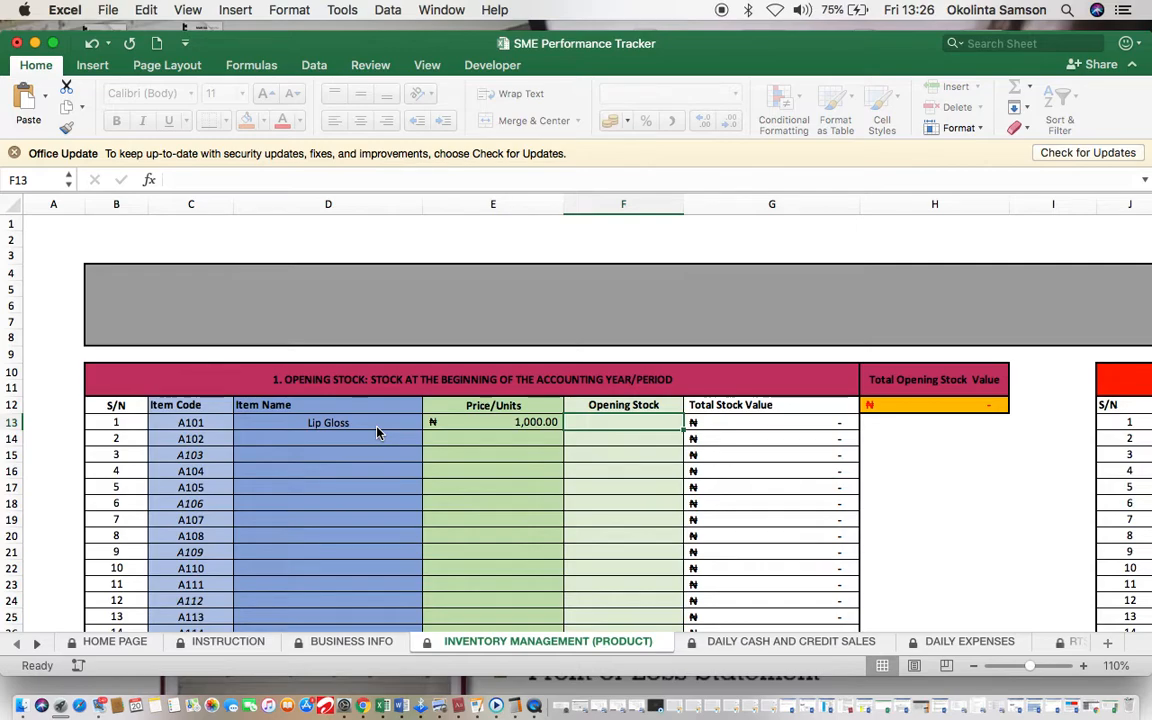
pyautogui.write('500')
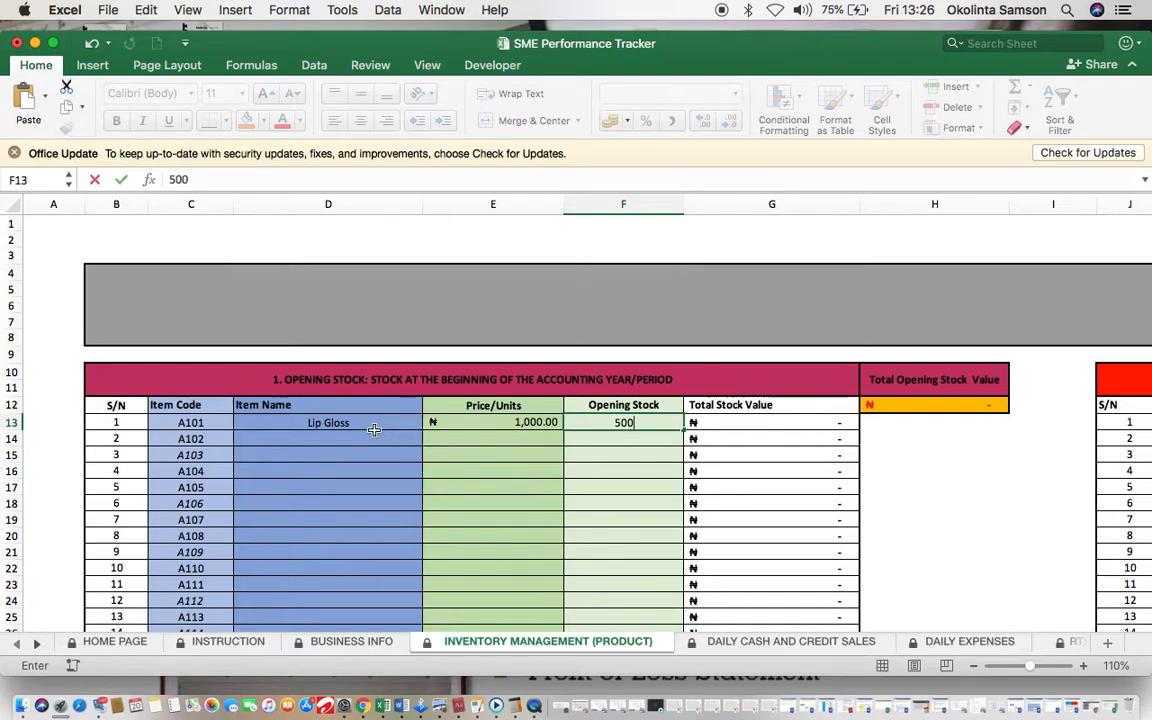
pyautogui.click(363, 443)
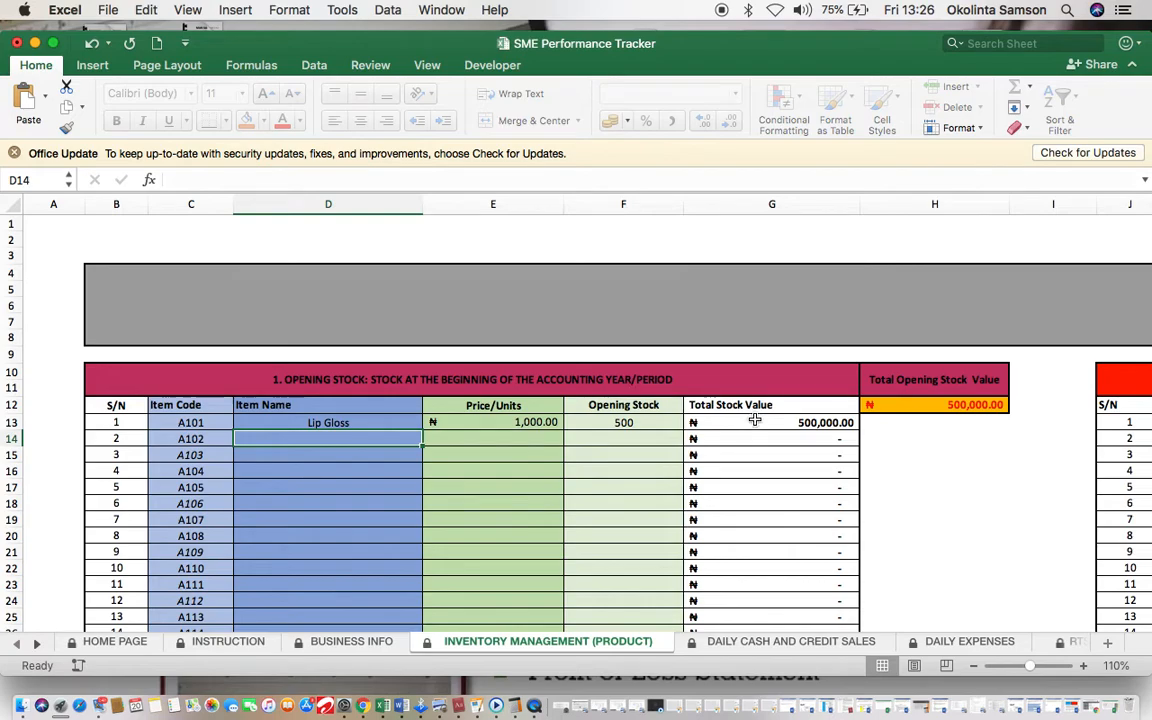
# Step: Add Eye Liner at unit price 1,500 with an opening stock of 1000
pyautogui.write('E')
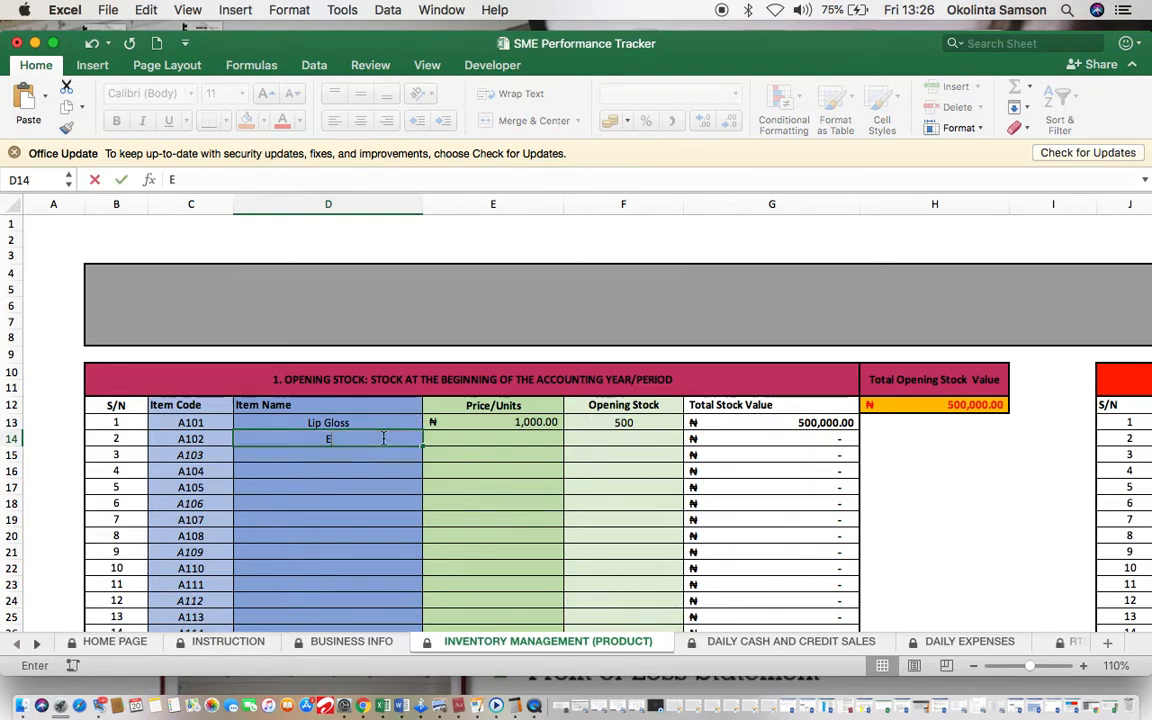
pyautogui.write('ye Liner')
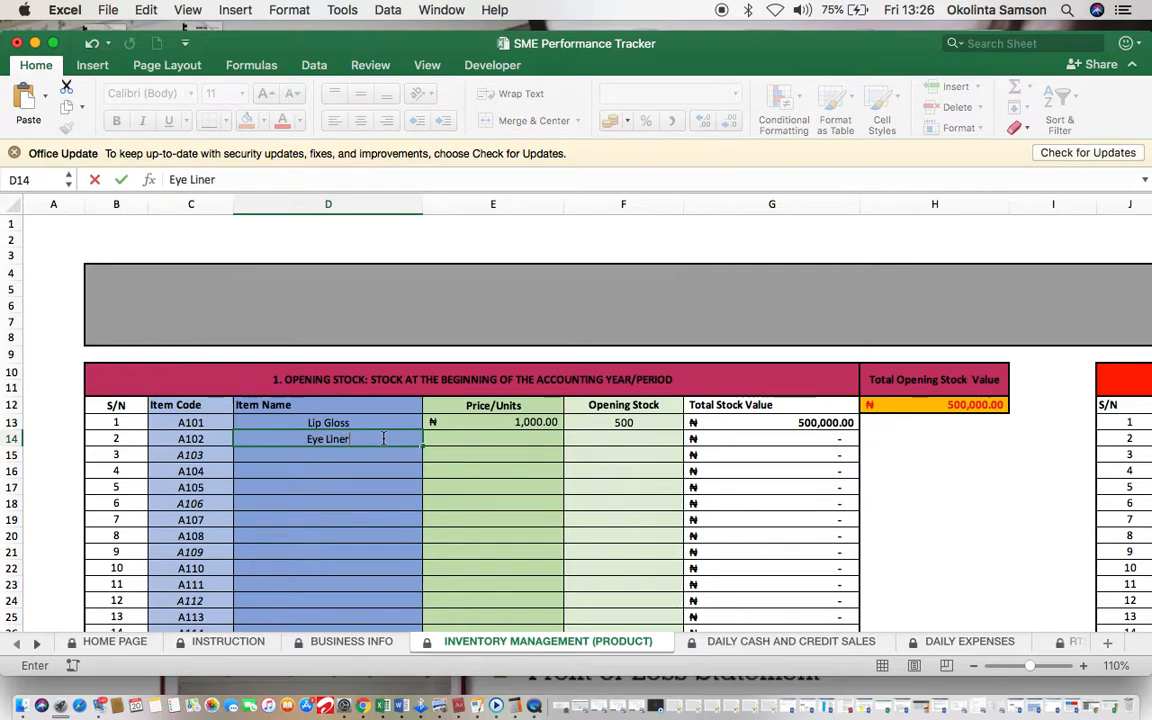
pyautogui.press('Tab')
pyautogui.write('2')
pyautogui.press('BackSpace')
pyautogui.write('1500')
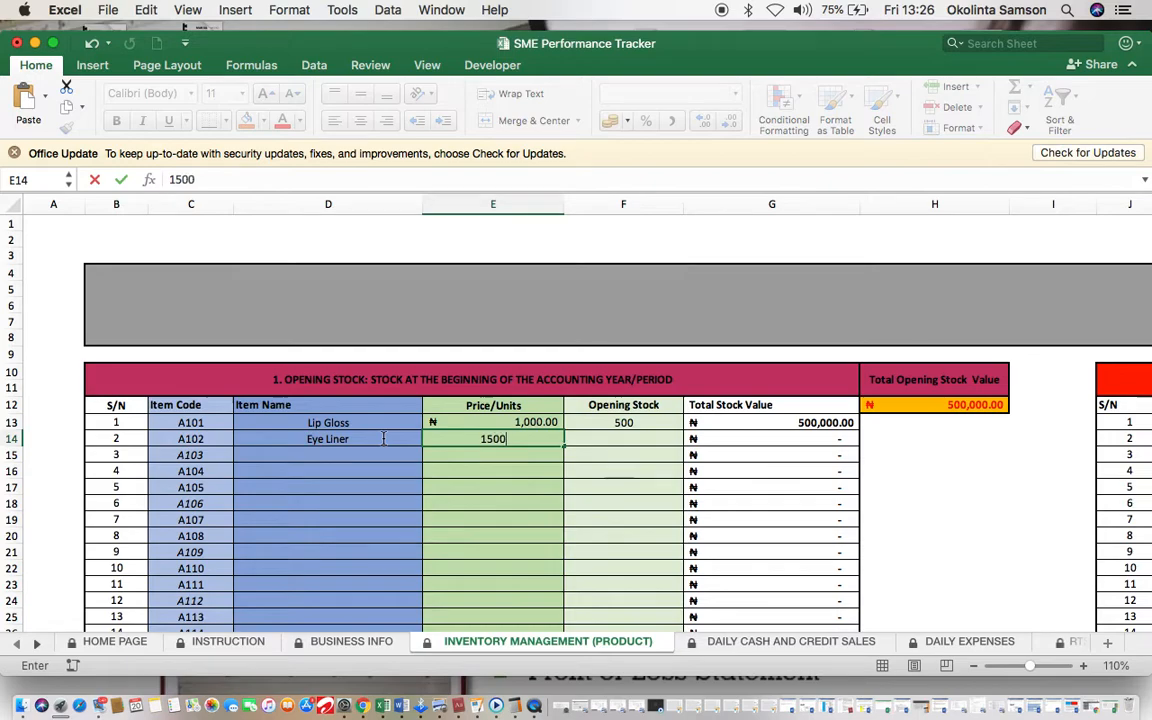
pyautogui.press('Tab')
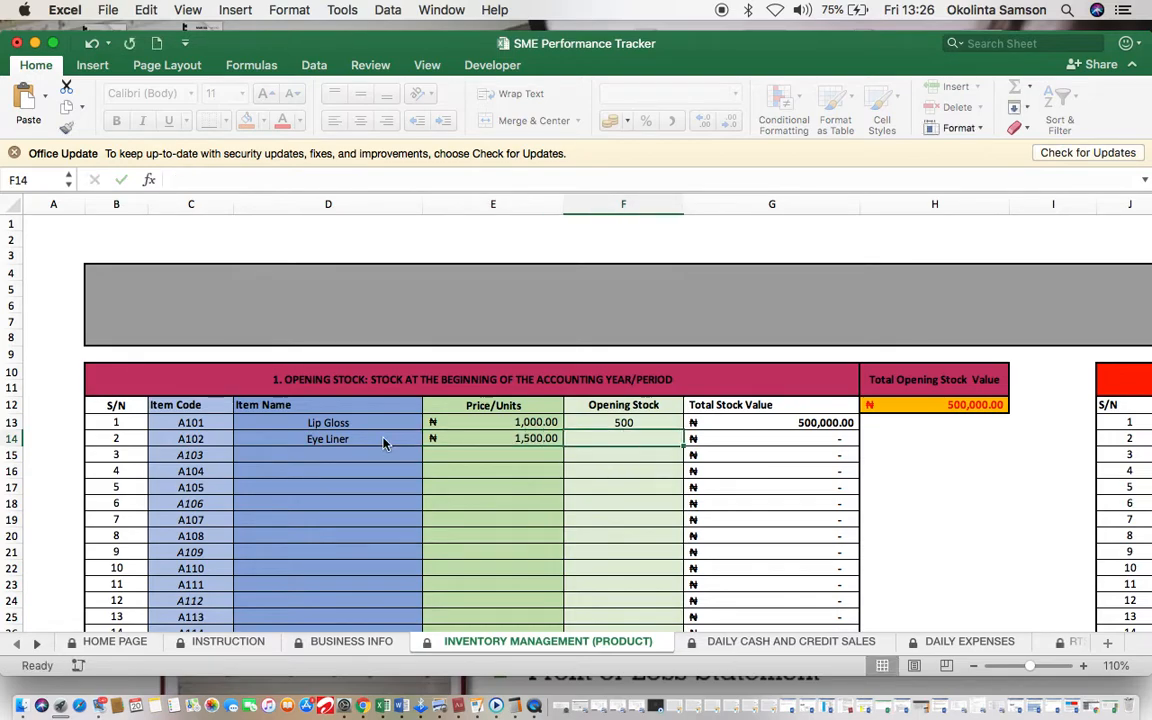
pyautogui.write('1000')
pyautogui.press('Tab')
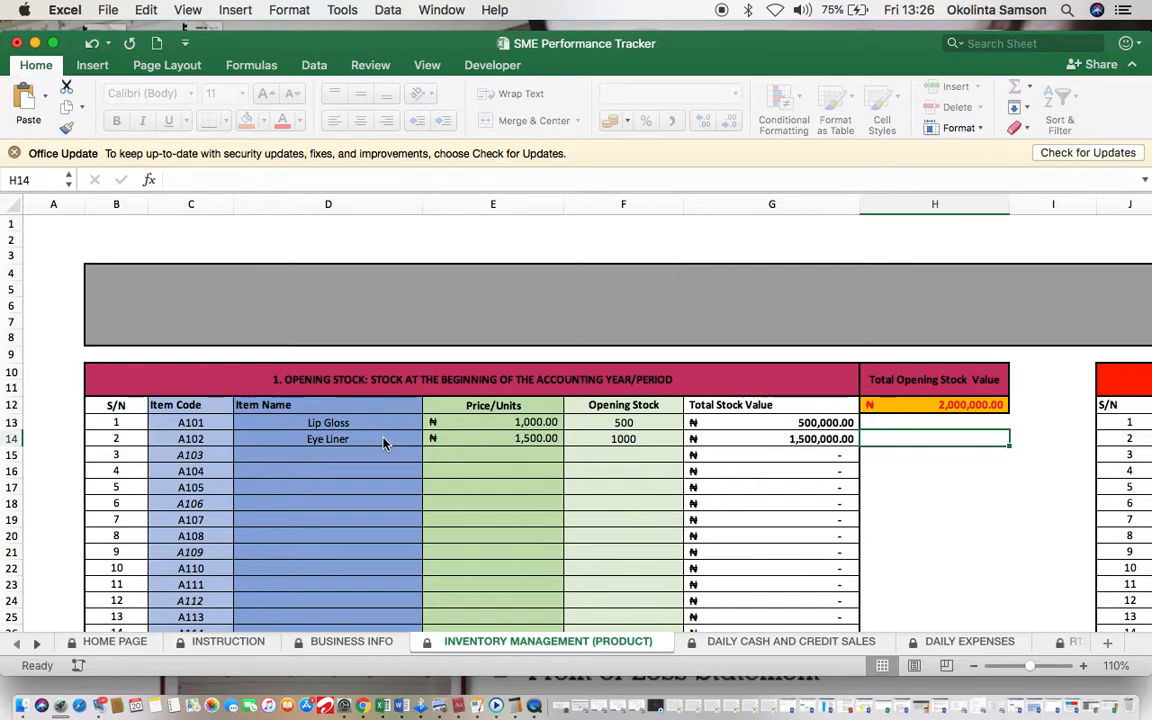
# Step: Add item A103 'LED TV- 32 Inches' at unit price 40,000 with opening stock 50
pyautogui.click(322, 454)
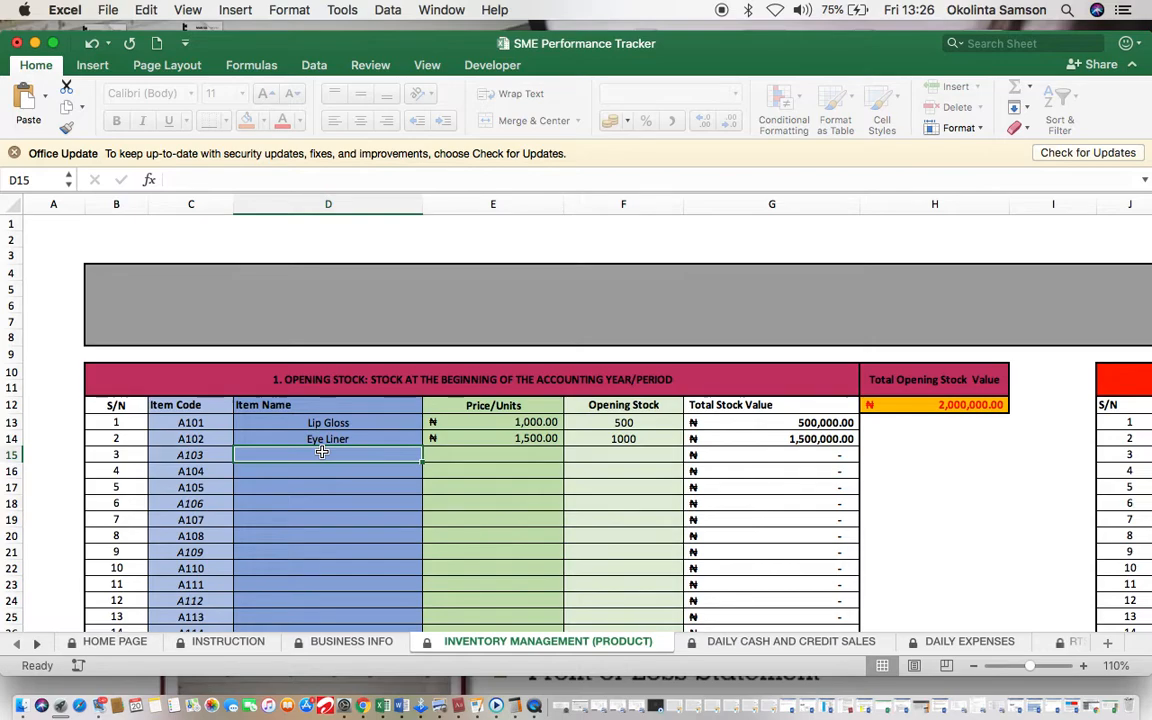
pyautogui.write('LED')
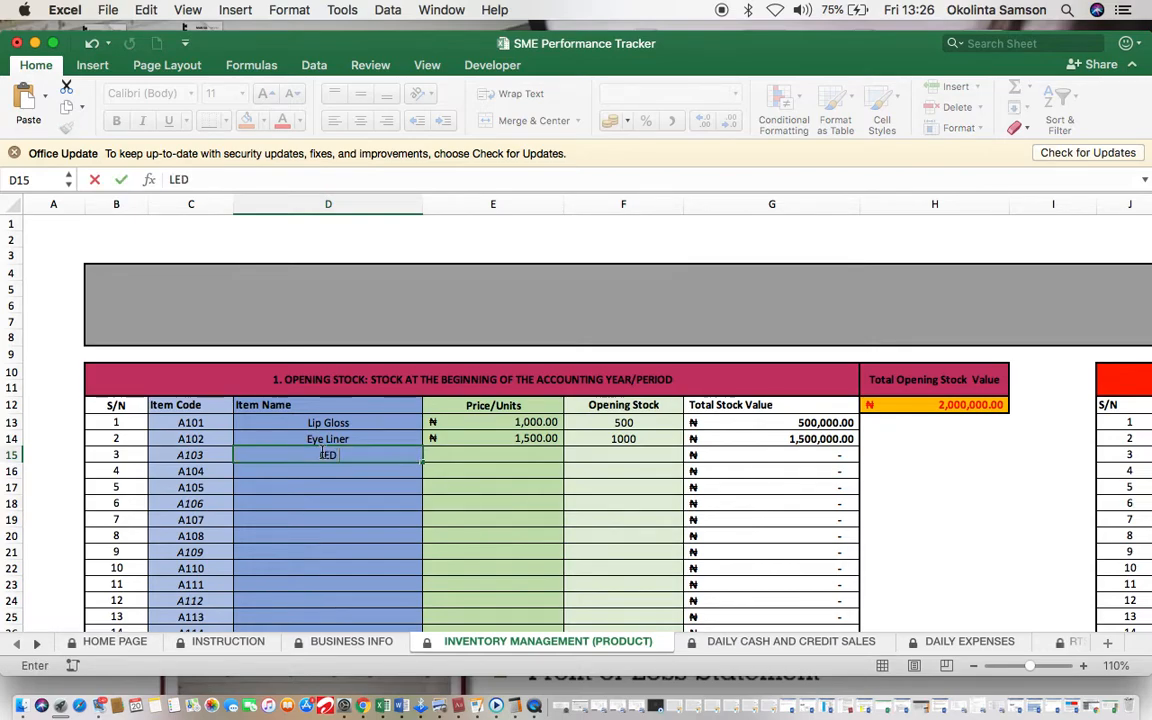
pyautogui.write(' TV-')
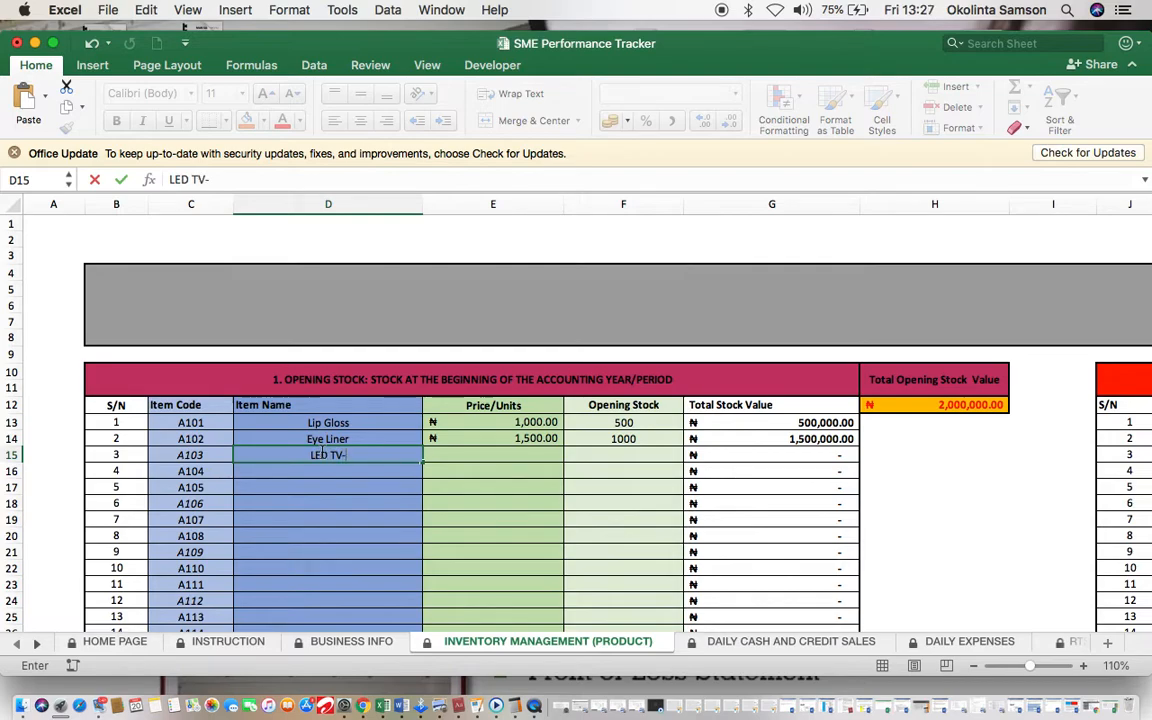
pyautogui.write(' 32 Inches')
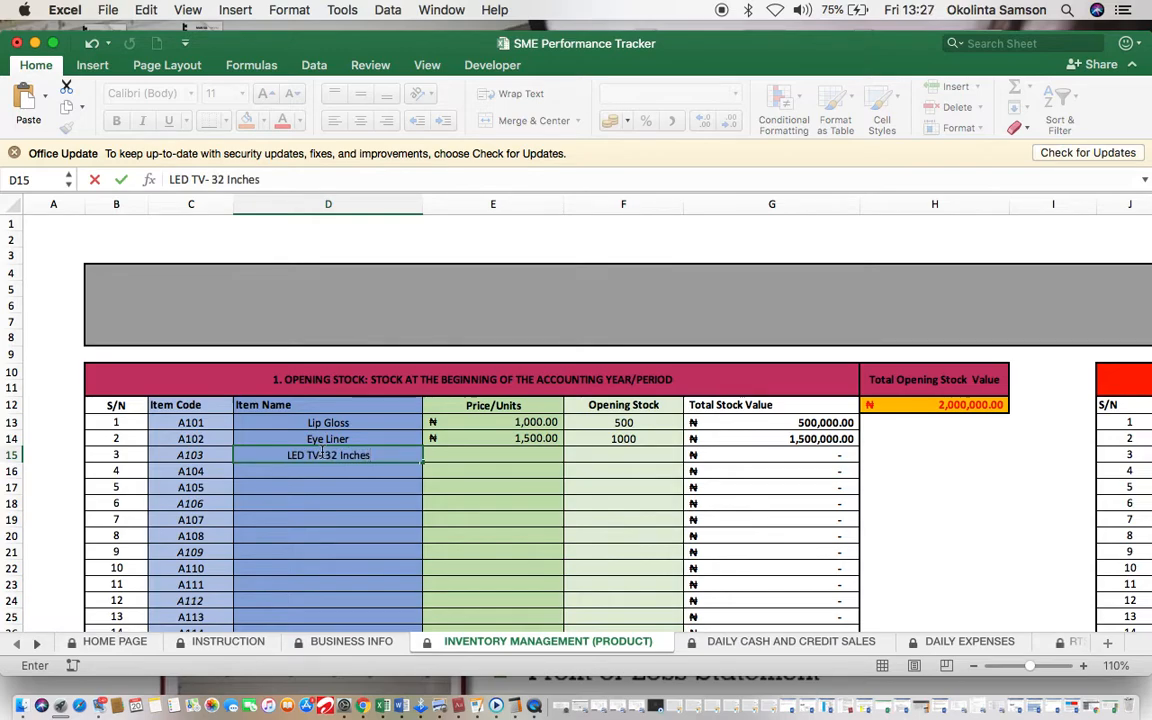
pyautogui.press('Tab')
pyautogui.write('40000')
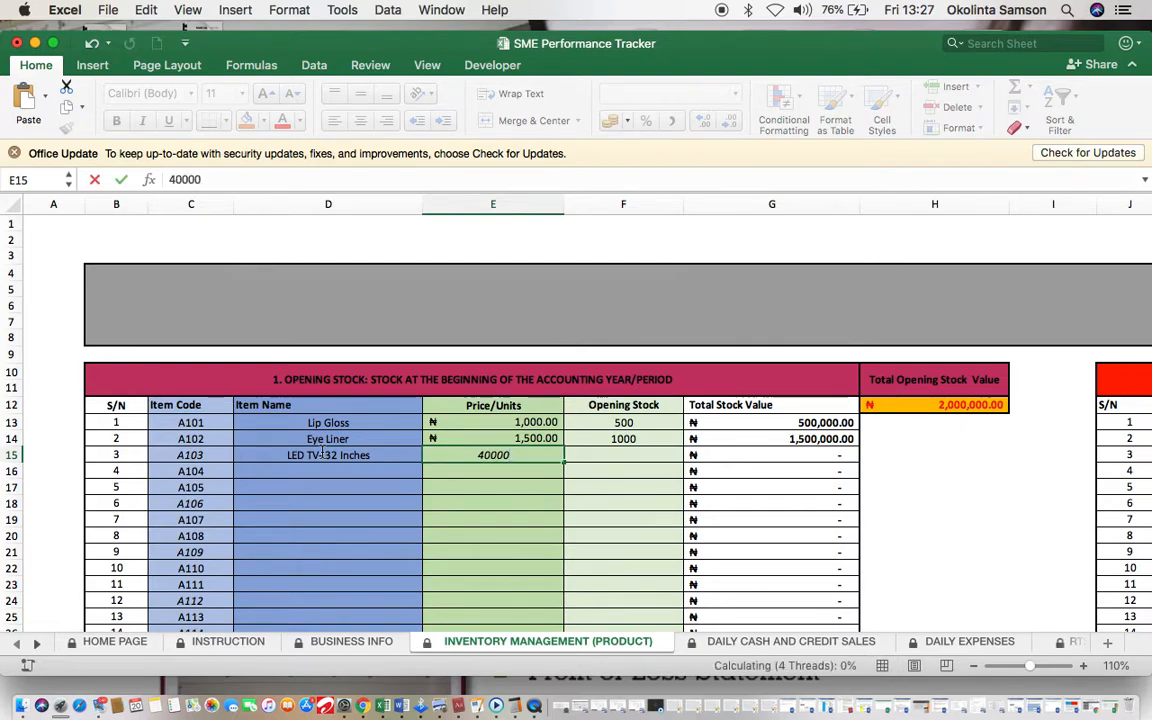
pyautogui.press('Tab')
pyautogui.write('50')
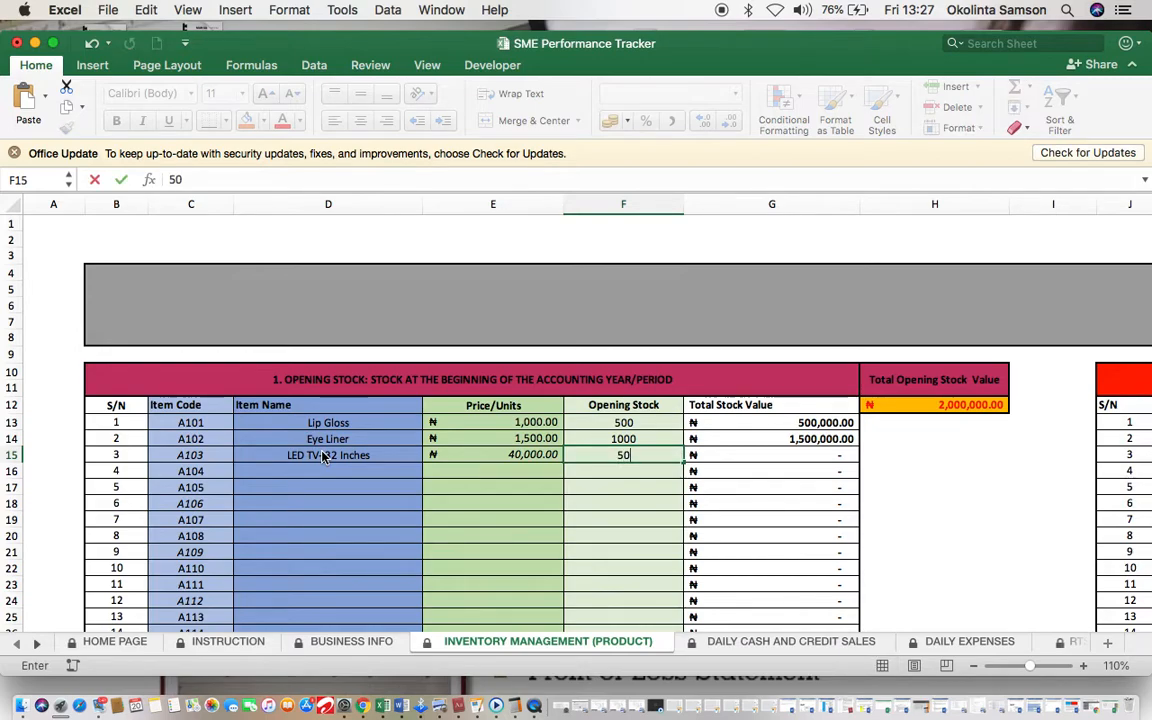
pyautogui.press('Return')
# Step: Add item A104 'LED TV- 40 Inches' at unit price 65,000 with opening stock 20
pyautogui.press('Left')
pyautogui.press('Left')
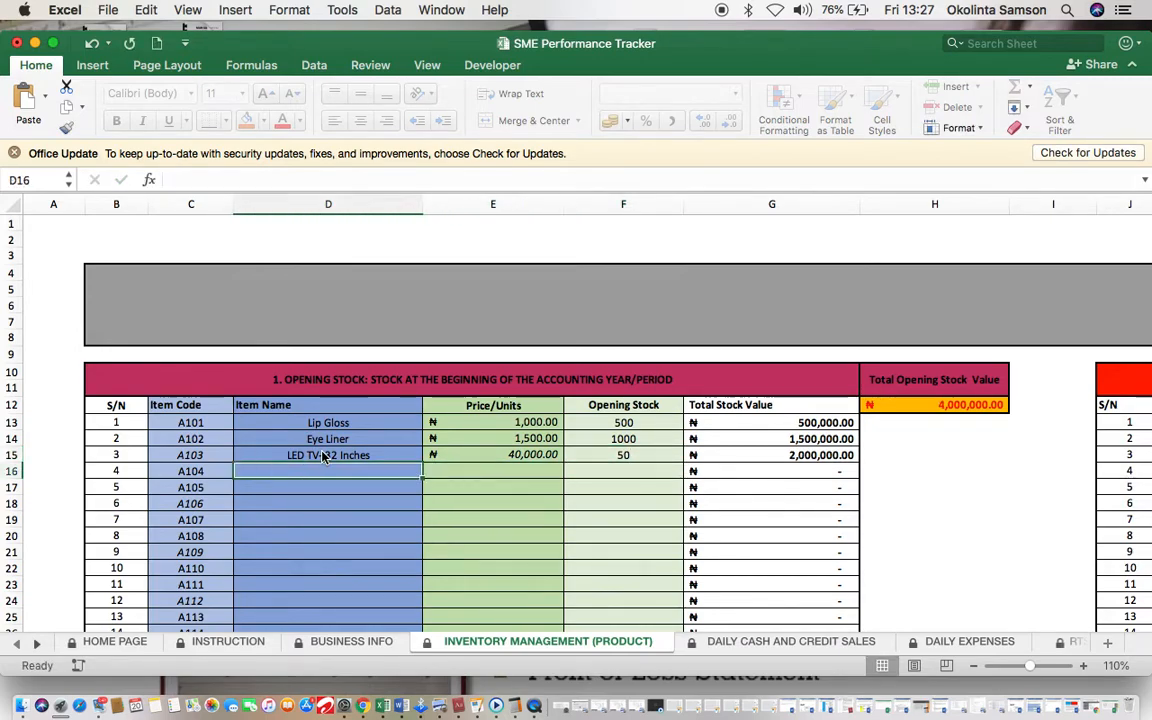
pyautogui.write('LED TV- 32 Inches')
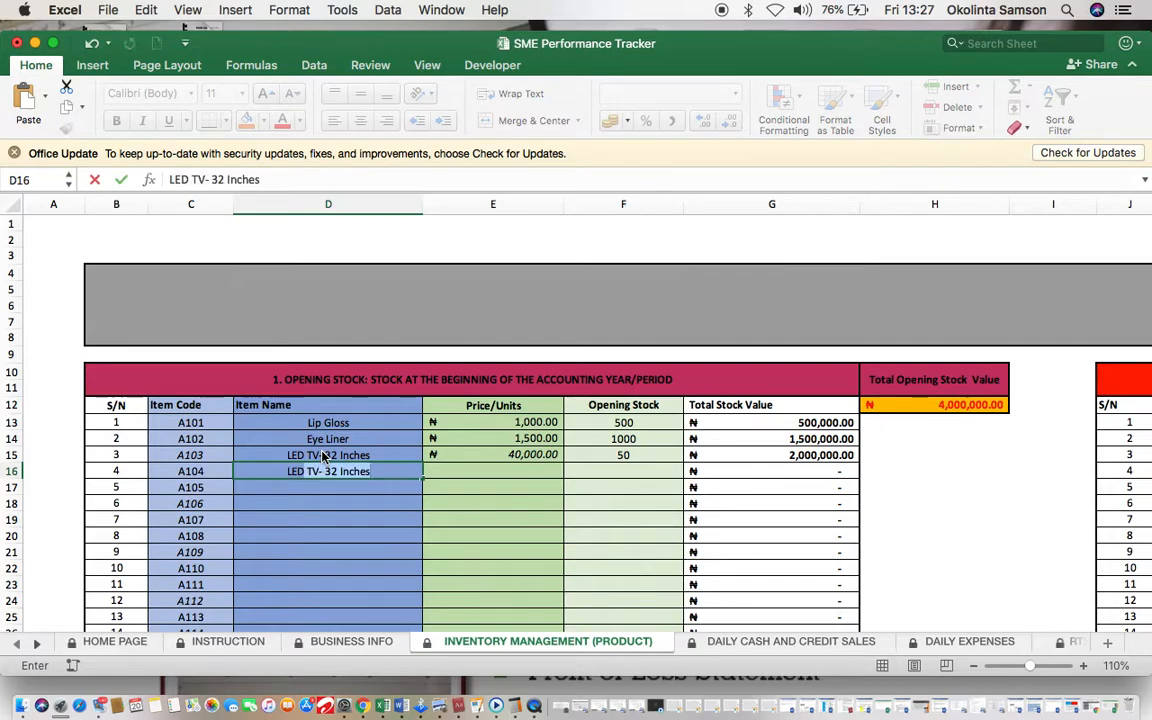
pyautogui.click(339, 471)
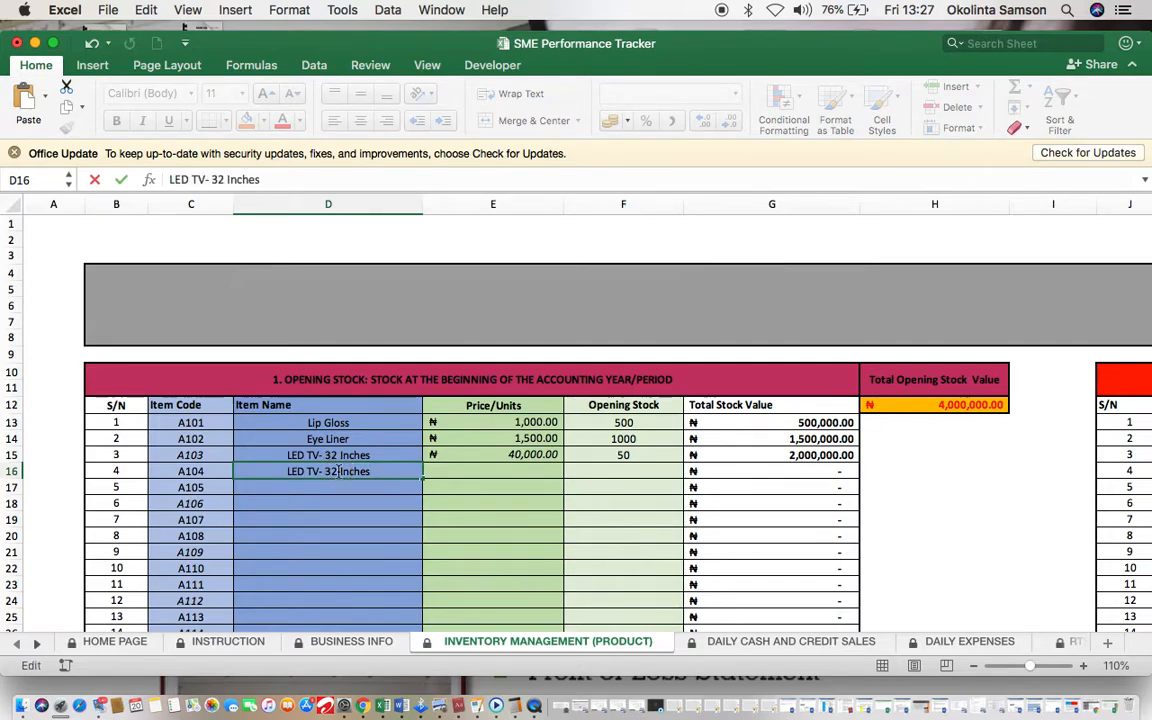
pyautogui.press('BackSpace')
pyautogui.press('BackSpace')
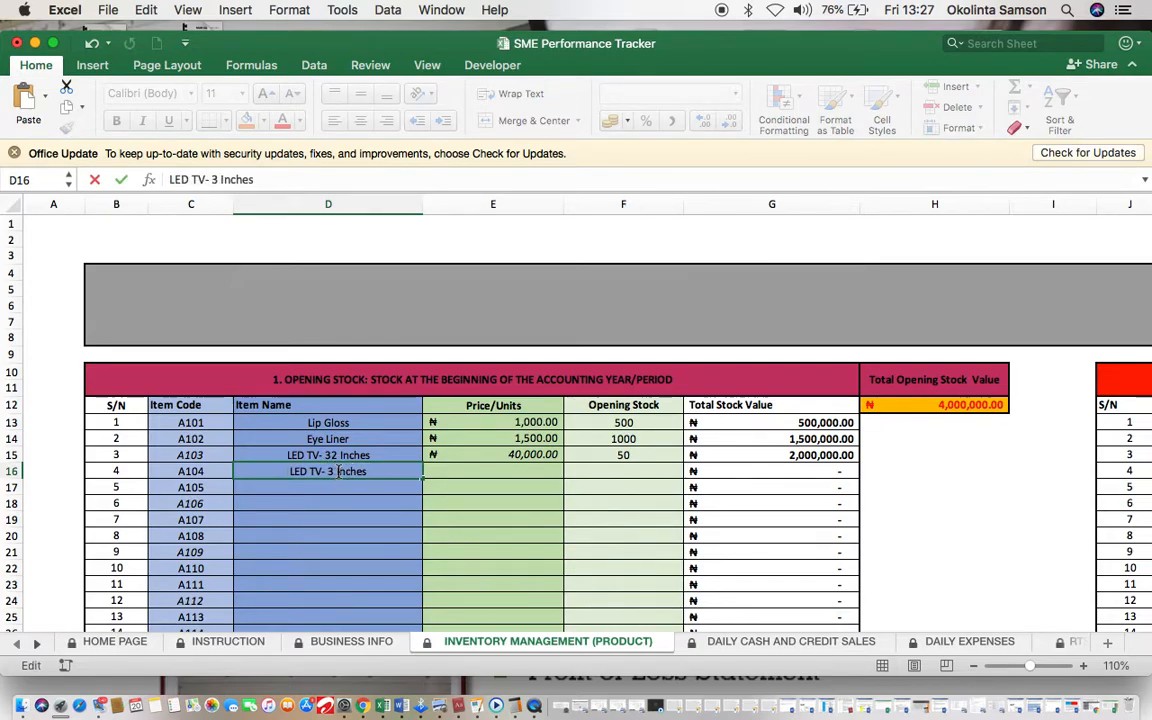
pyautogui.write('40')
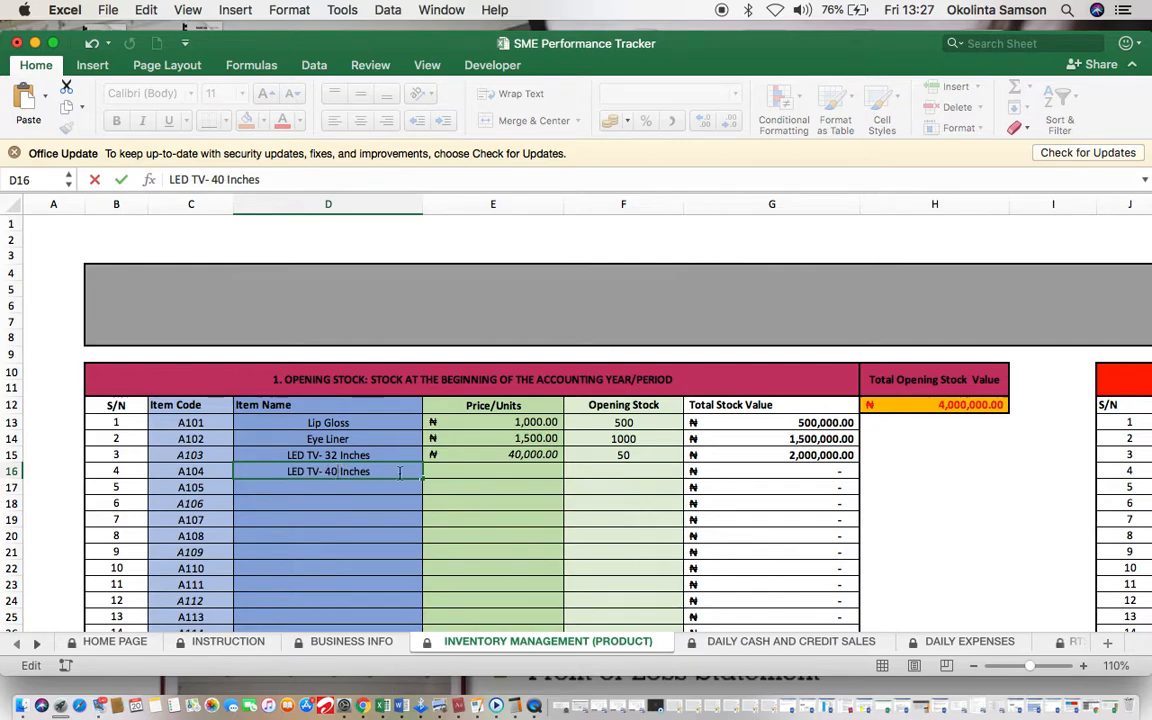
pyautogui.click(491, 472)
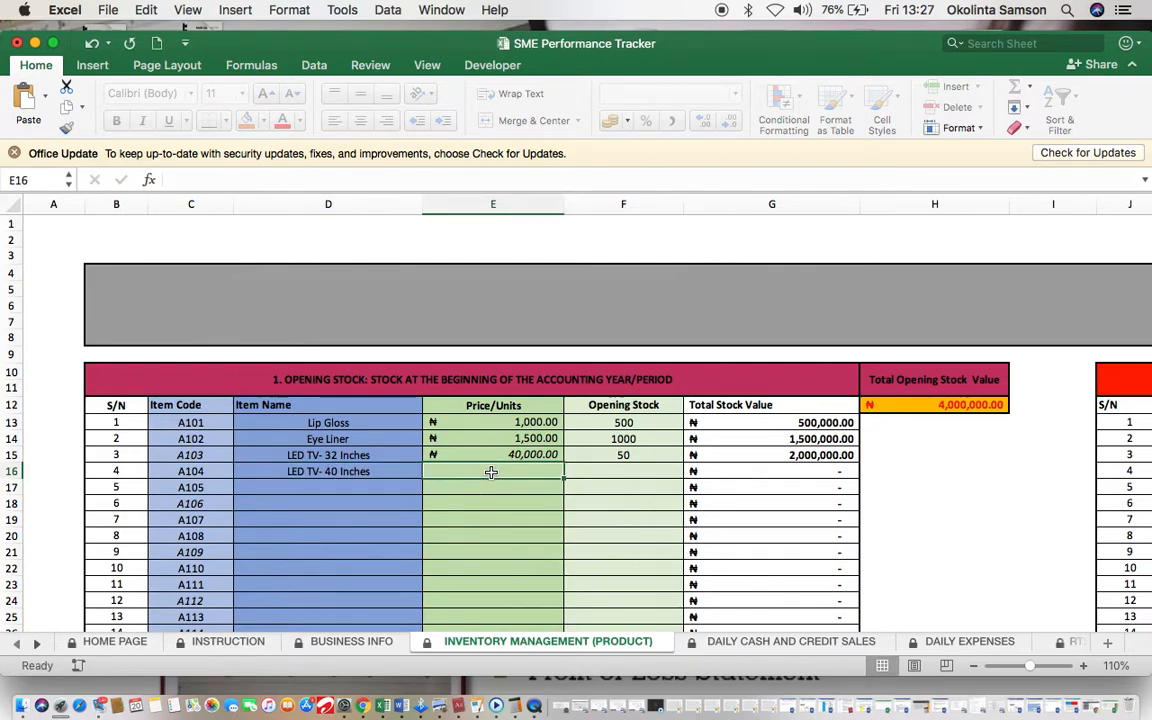
pyautogui.write('65000')
pyautogui.press('Tab')
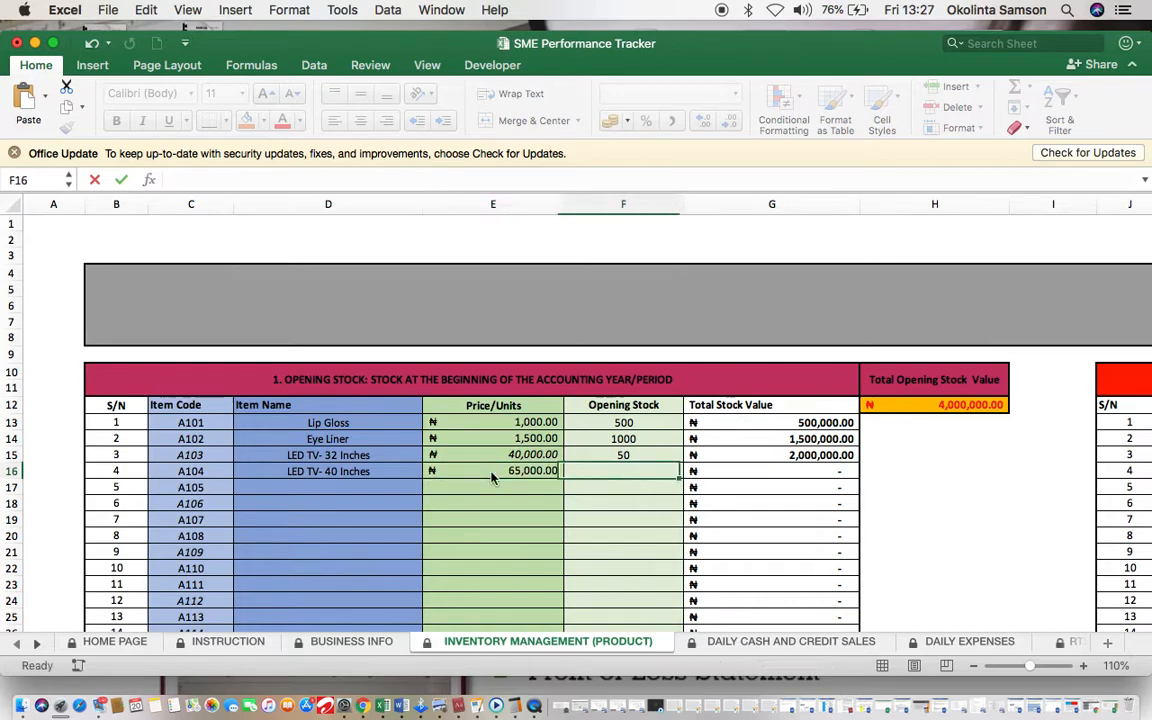
pyautogui.write('20')
pyautogui.press('Tab')
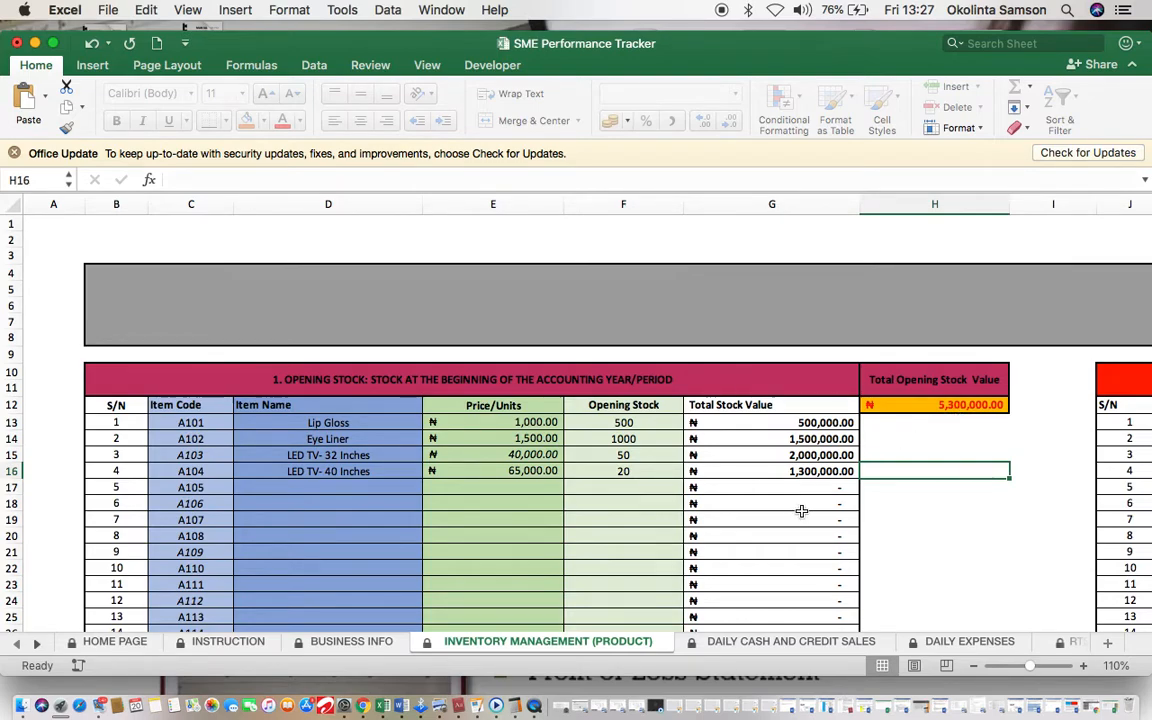
pyautogui.click(768, 645)
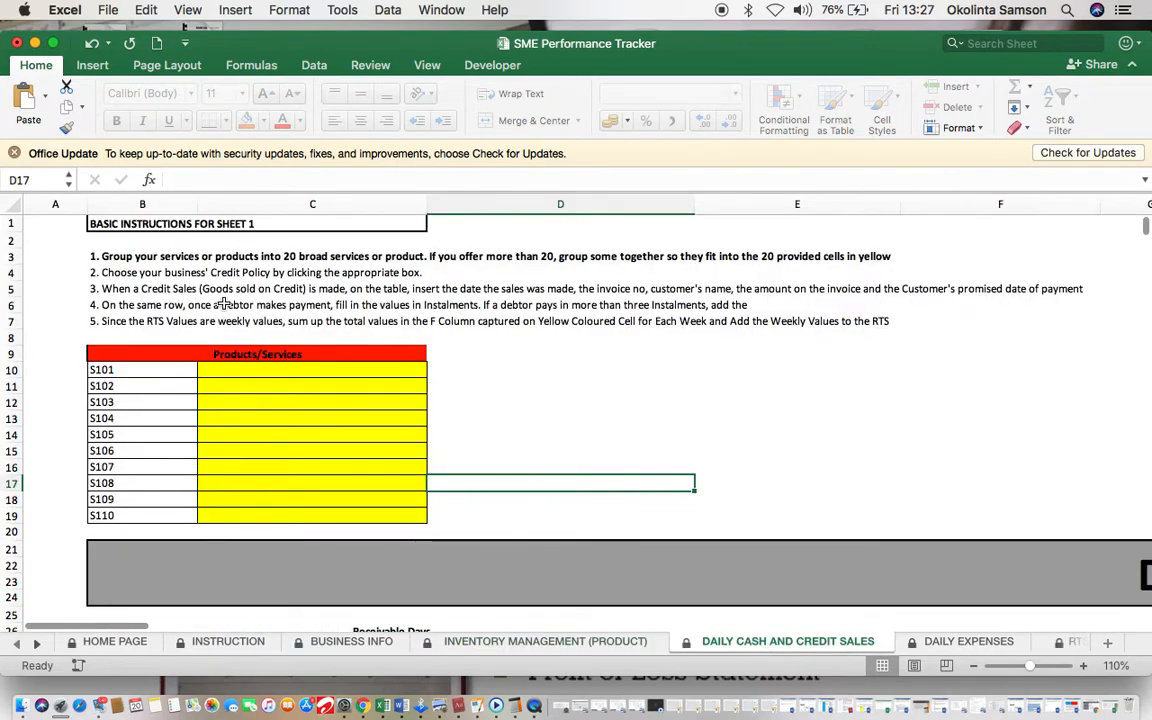
# Step: Enter Beauty Products for S101 and Electronic Products for S102 in the Products/Services list
pyautogui.click(275, 366)
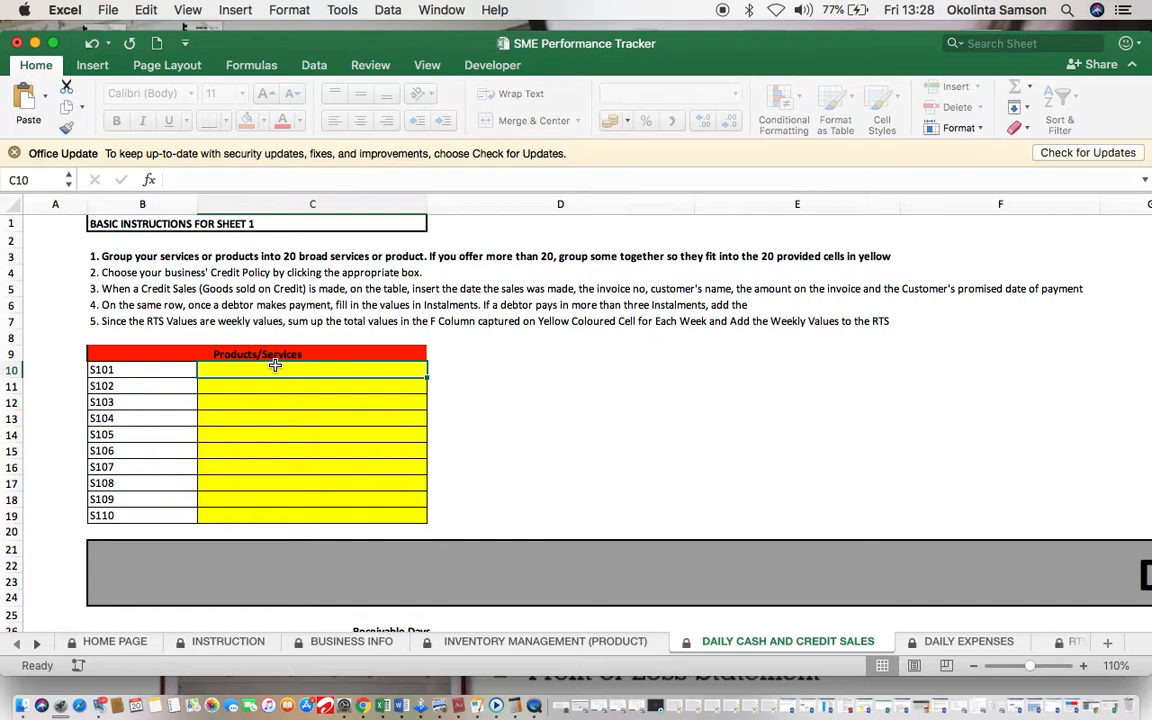
pyautogui.write('Bea')
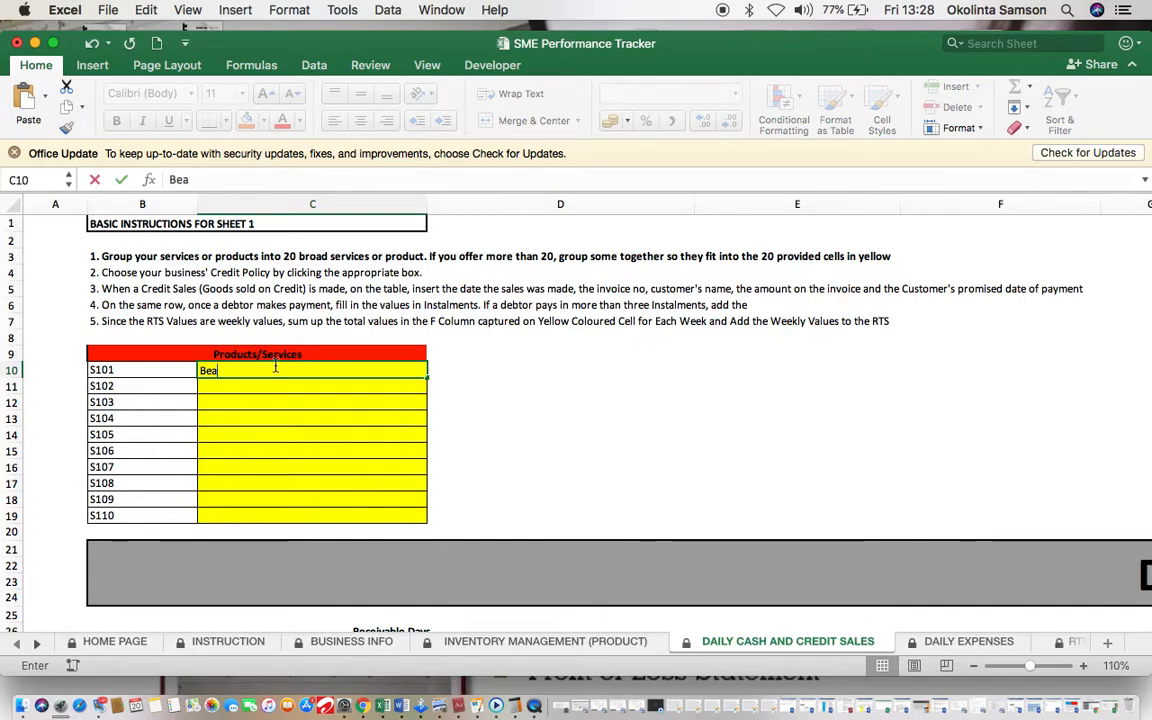
pyautogui.write('uty Pr')
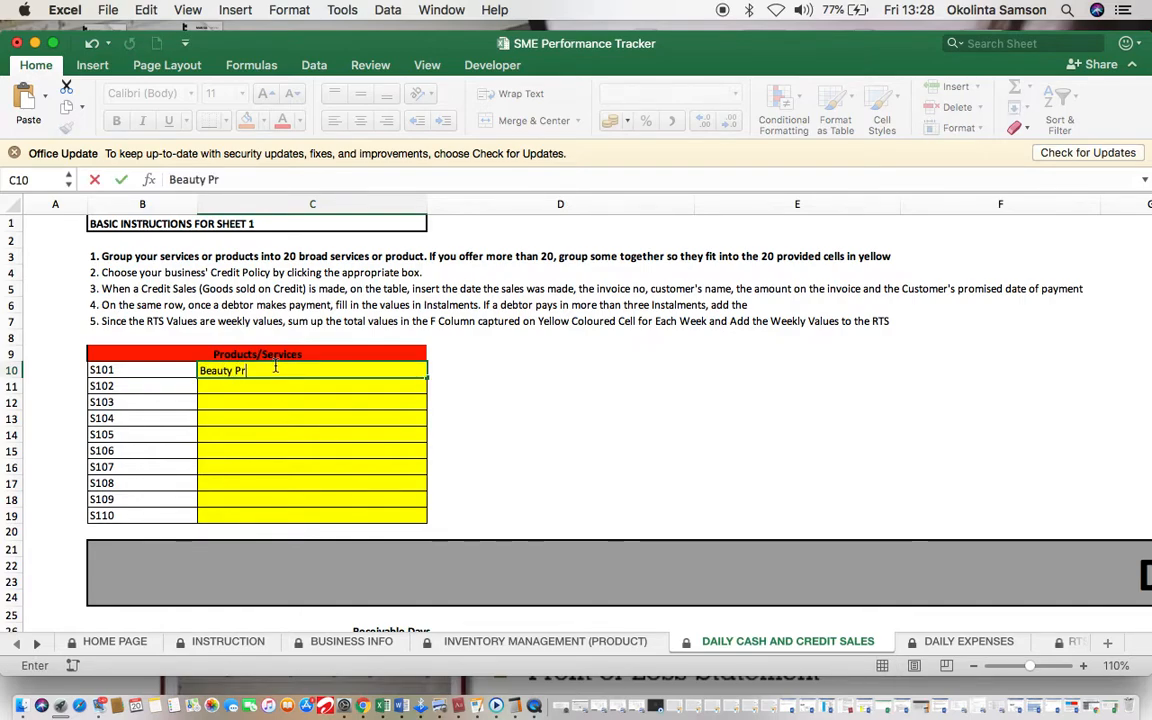
pyautogui.write('oducts')
pyautogui.press('Return')
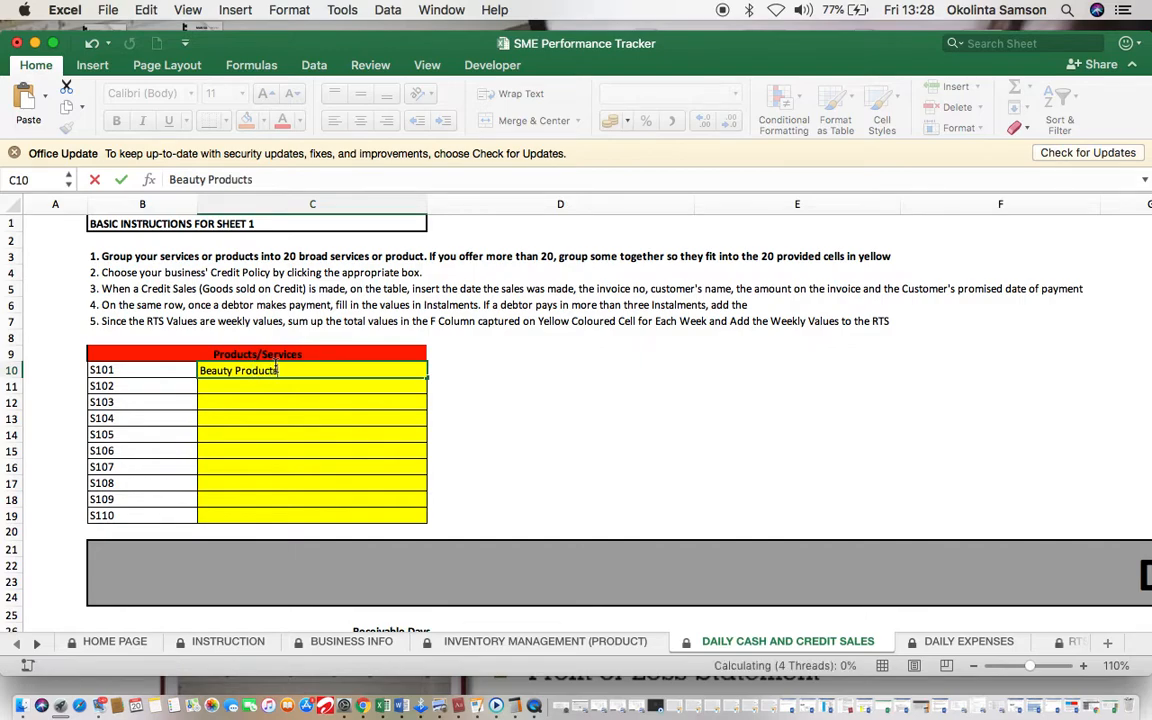
pyautogui.write('Elec')
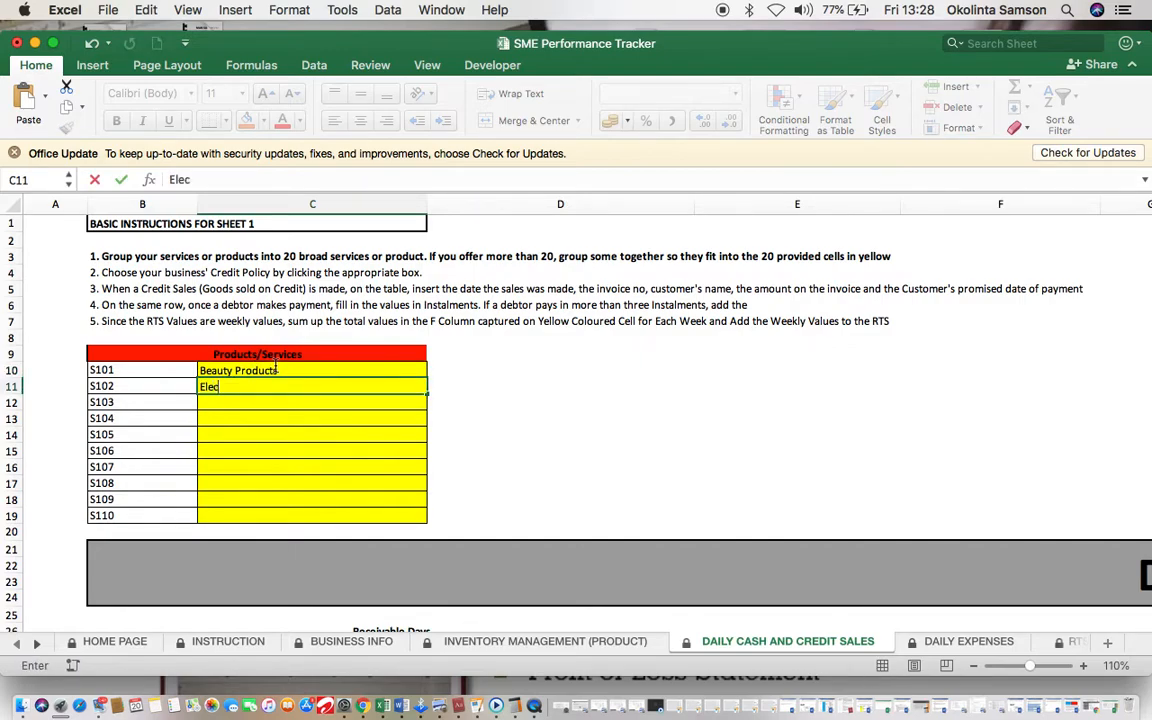
pyautogui.write('tronic Product')
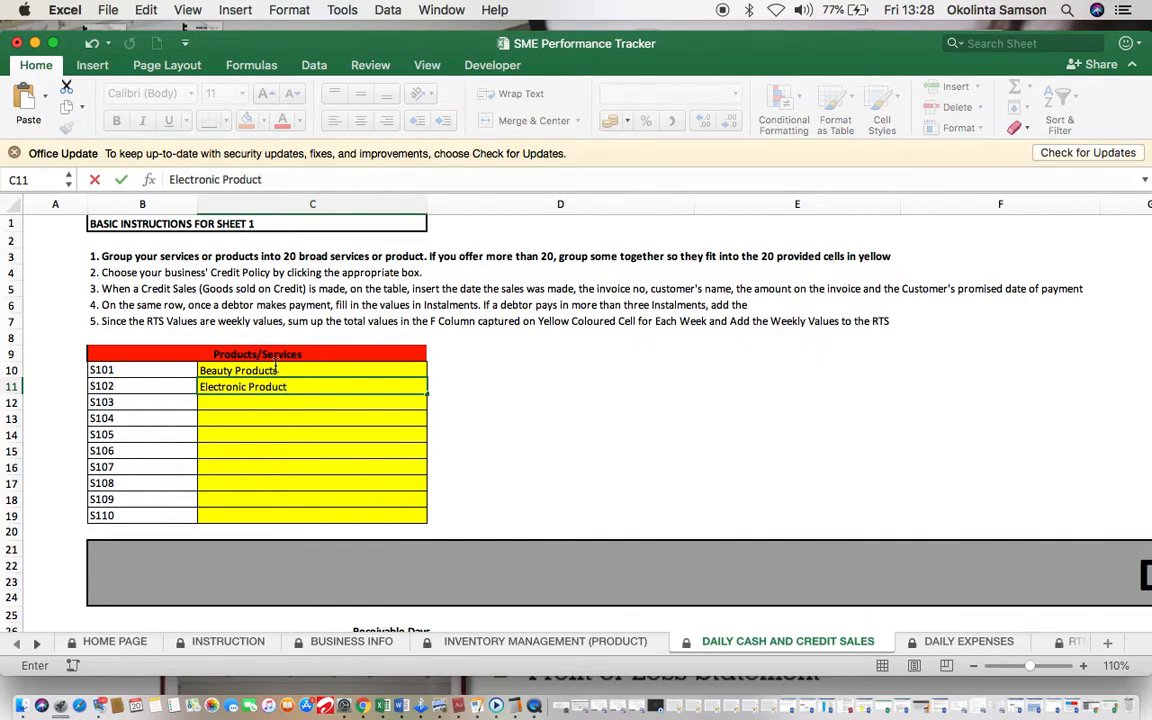
pyautogui.write('s')
pyautogui.click(497, 405)
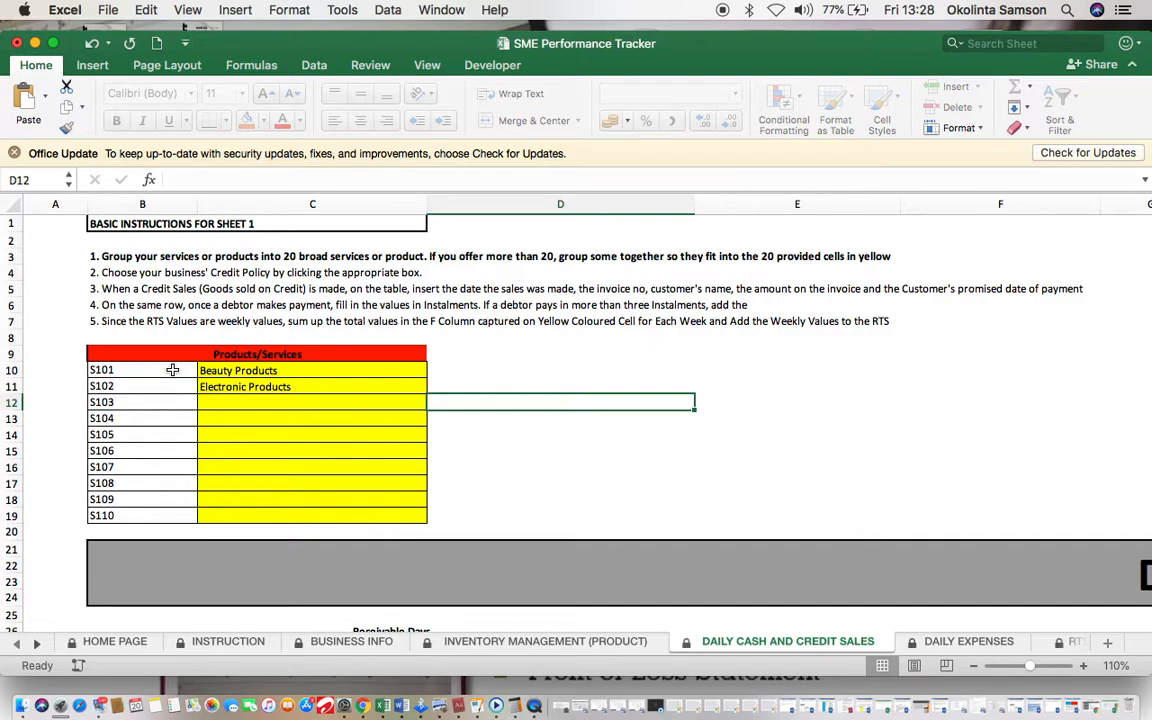
pyautogui.click(285, 387)
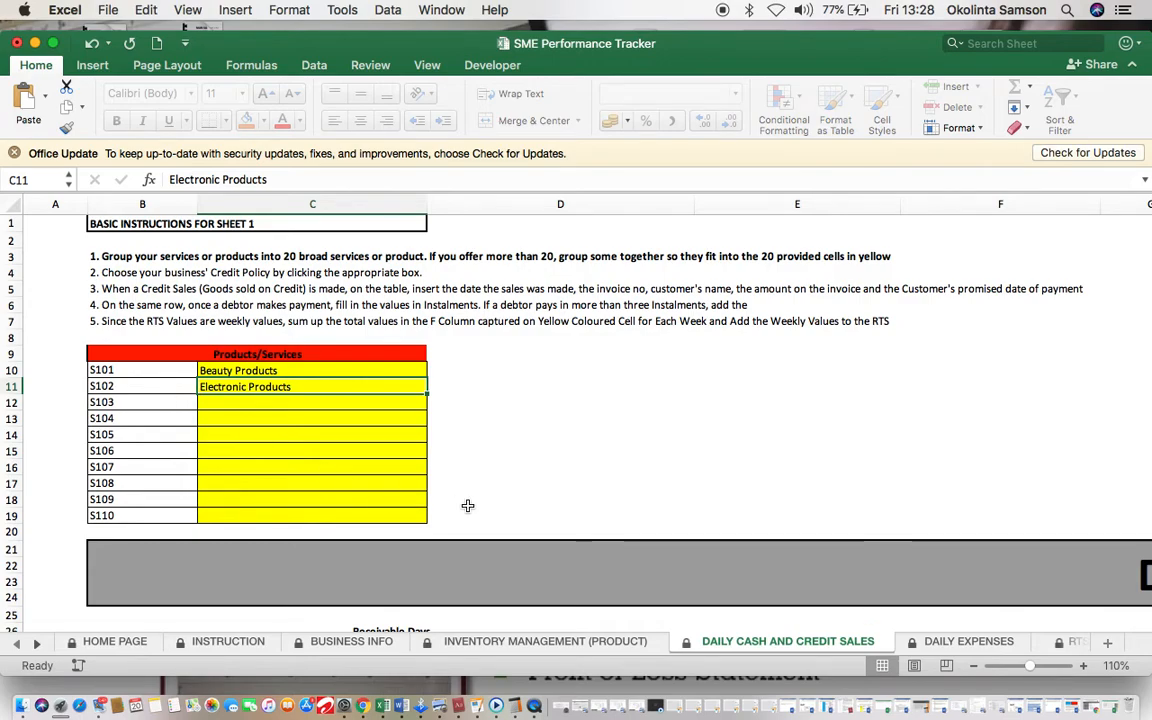
pyautogui.scroll(-1, 467, 506)
pyautogui.scroll(-5, 467, 506)
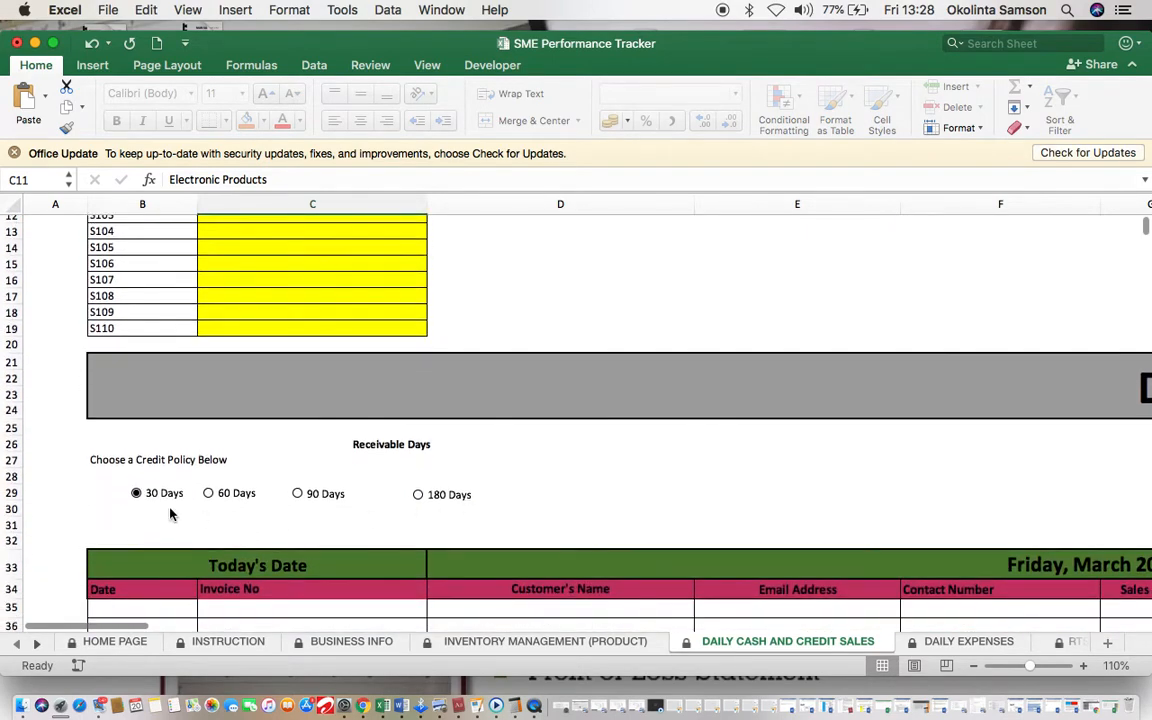
pyautogui.click(137, 494)
pyautogui.click(208, 494)
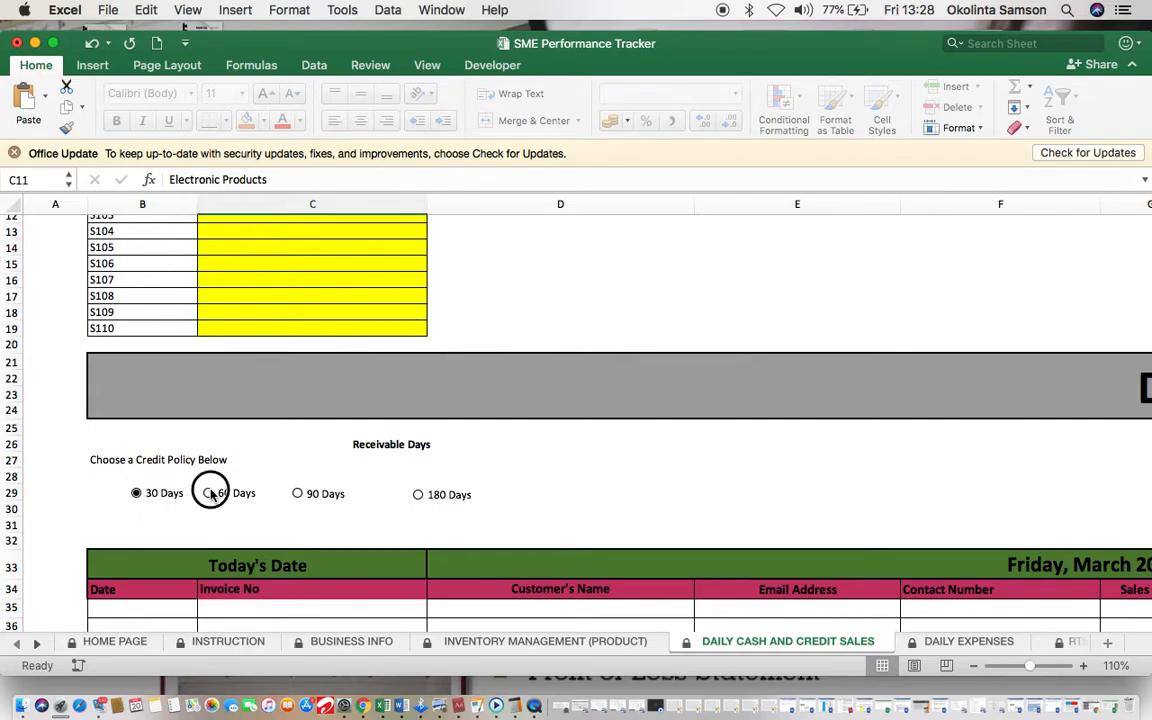
pyautogui.click(298, 494)
pyautogui.click(418, 495)
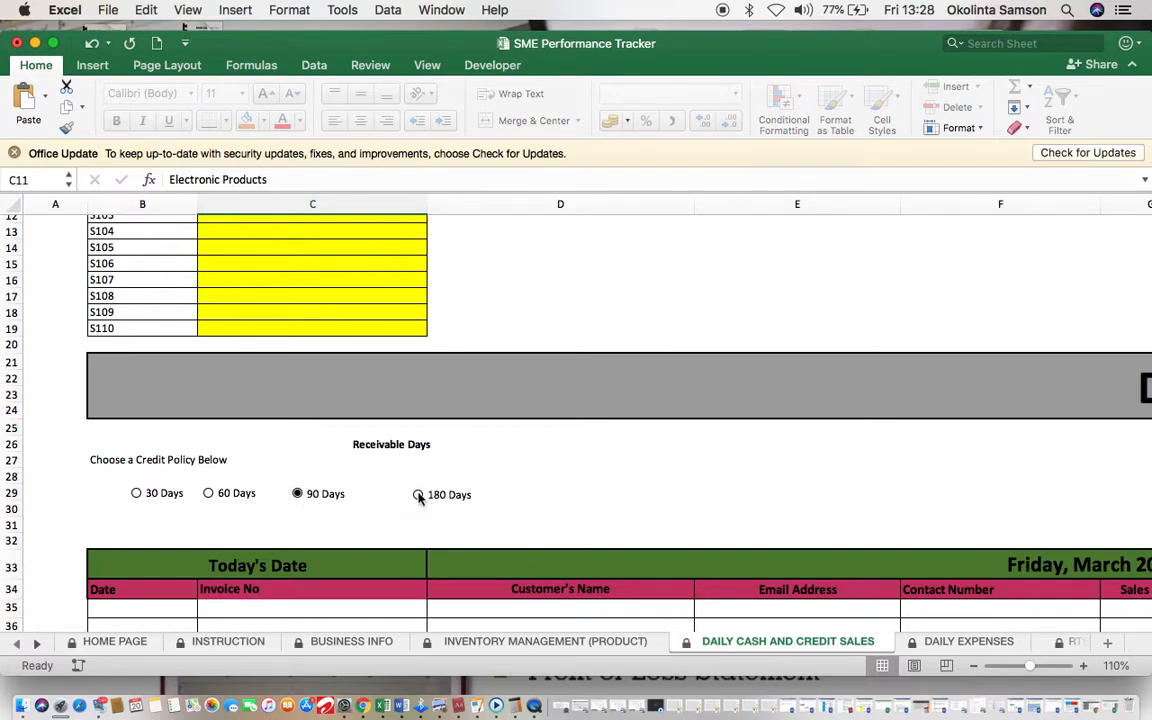
pyautogui.click(137, 494)
# Step: Date the first sales row 20/03/2020
pyautogui.click(132, 605)
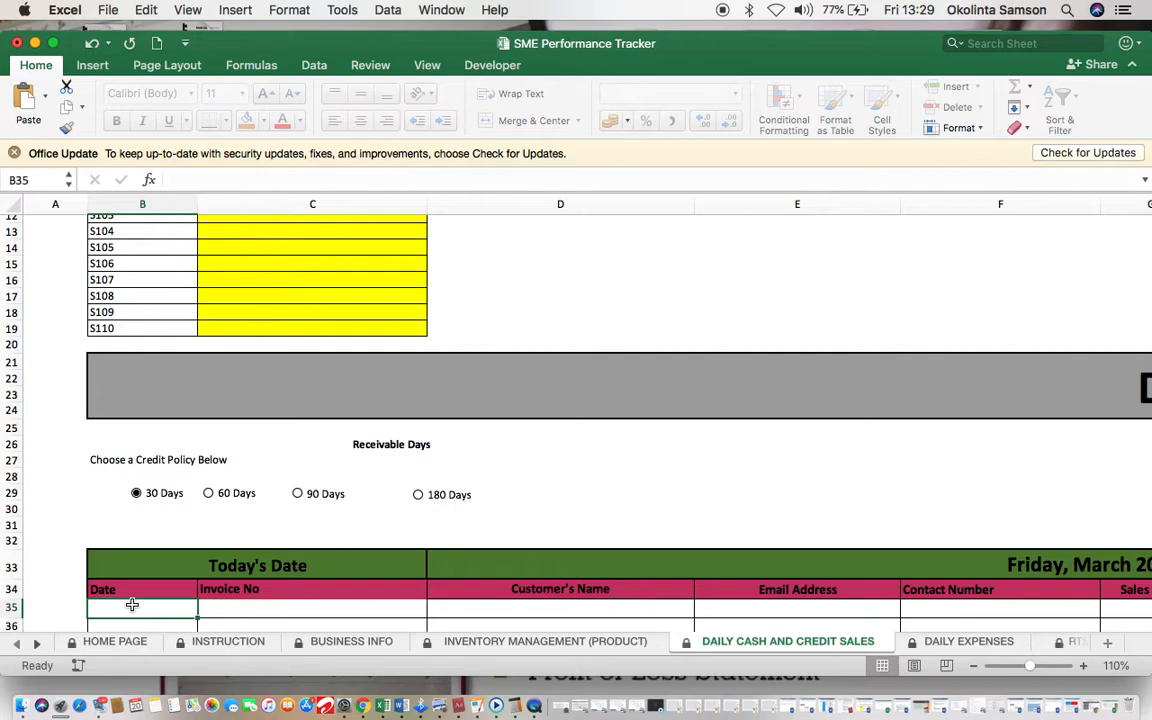
pyautogui.scroll(-3, 132, 605)
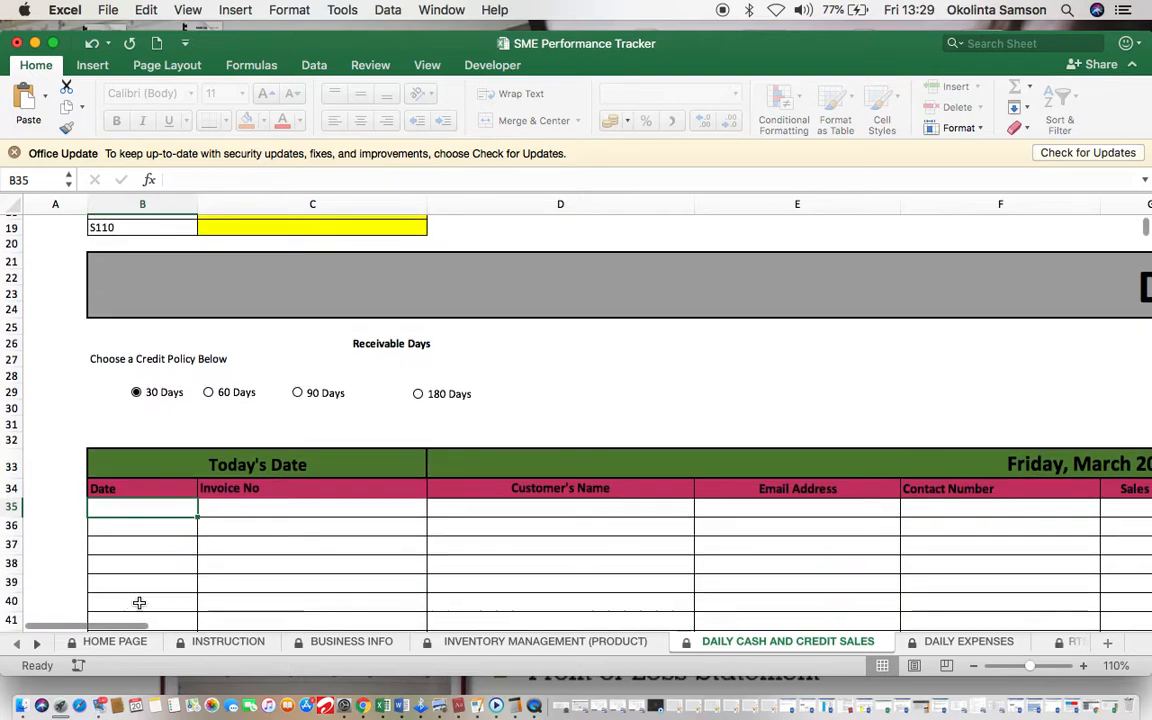
pyautogui.scroll(3, 141, 507)
pyautogui.hscroll(2, 779, 465)
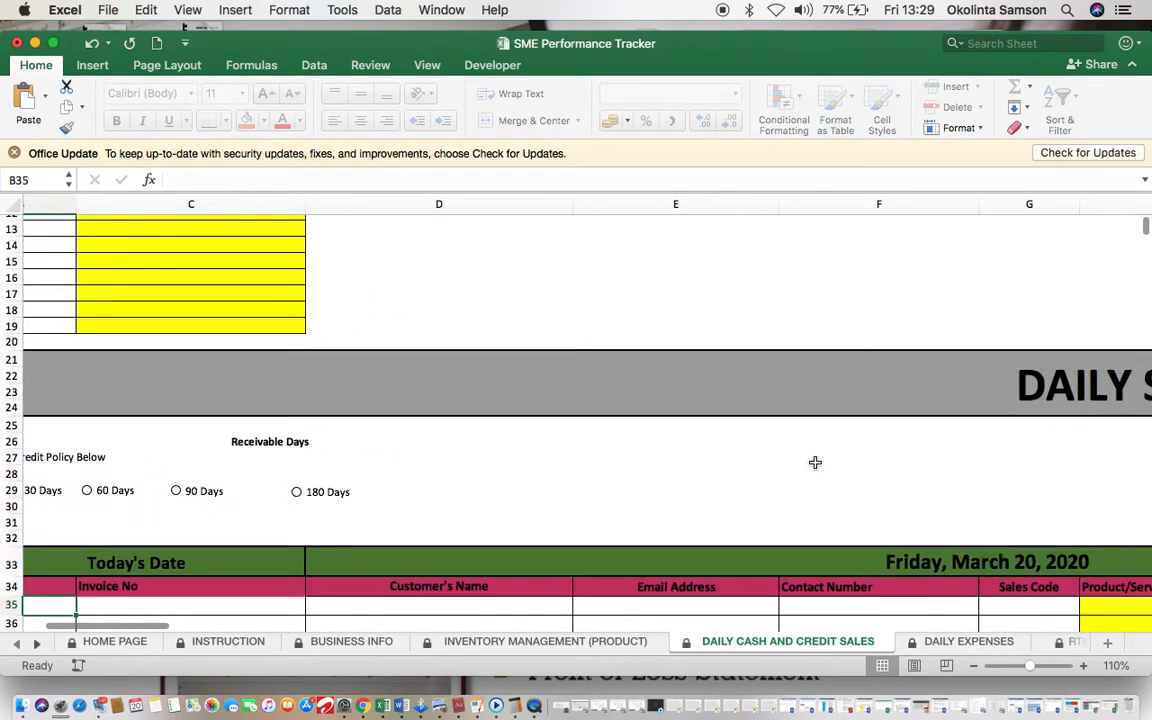
pyautogui.hscroll(-3, 504, 591)
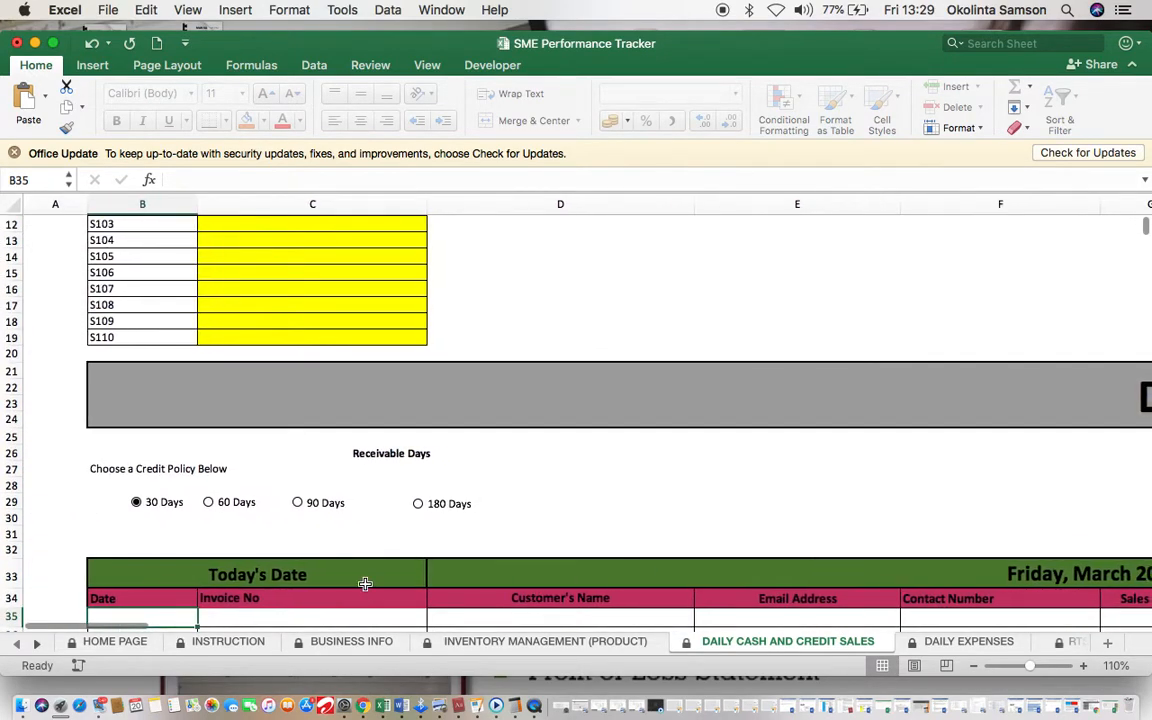
pyautogui.scroll(-4, 337, 576)
pyautogui.write('20')
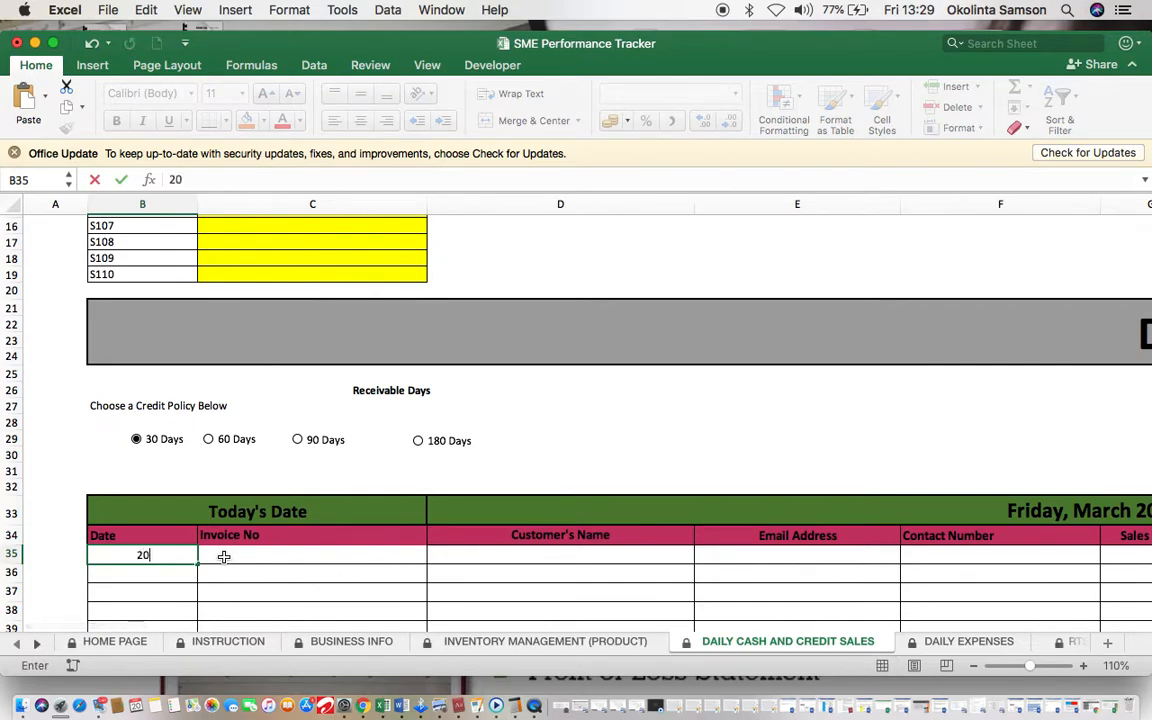
pyautogui.write('/03/2020')
pyautogui.click(224, 557)
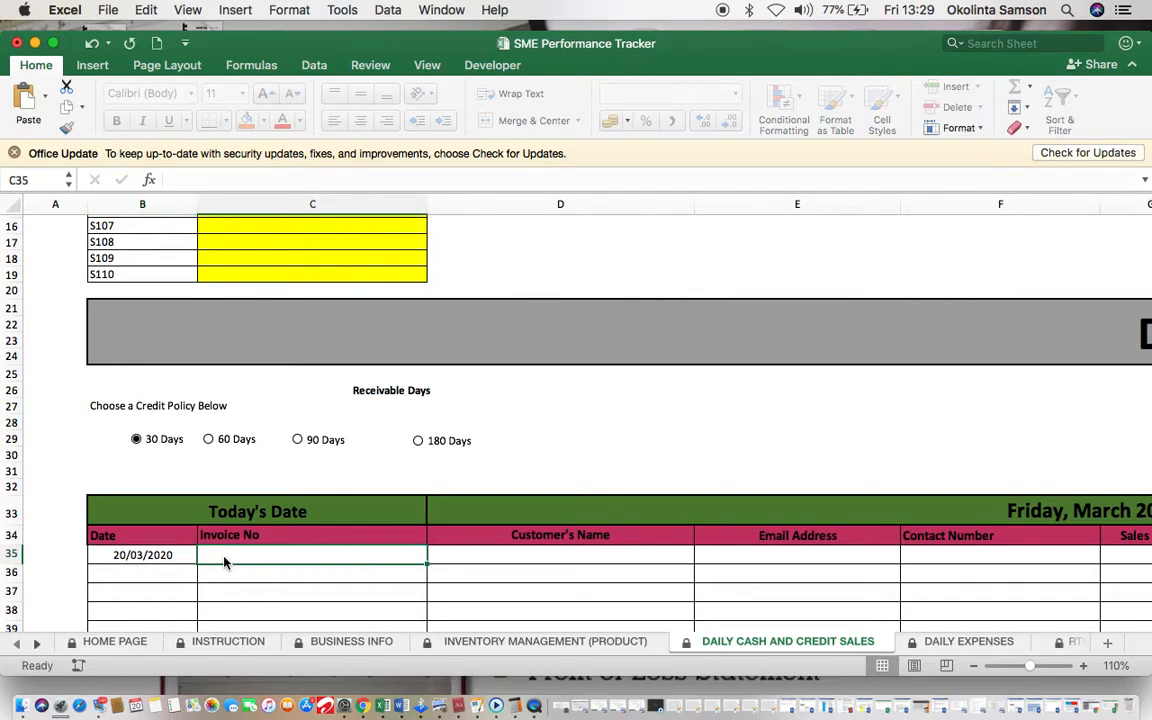
pyautogui.press('Tab')
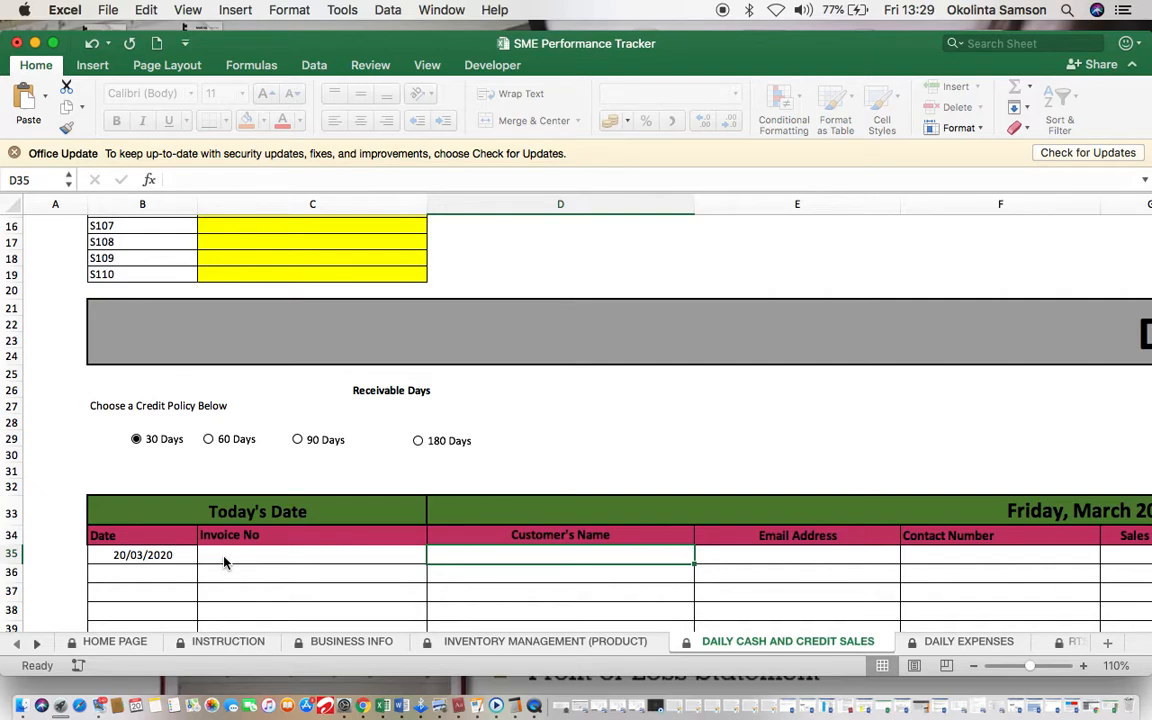
# Step: Fill in the customer's name, e-mail address and contact number for the first sale
pyautogui.write('Glado')
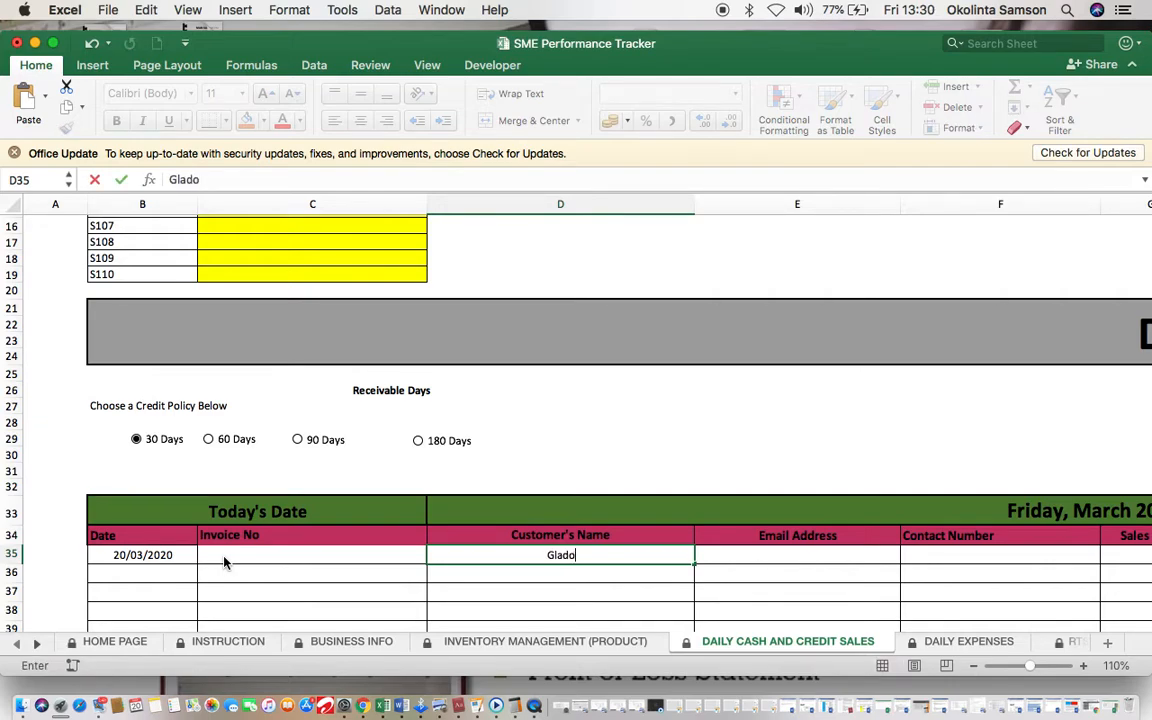
pyautogui.write('ma Enter')
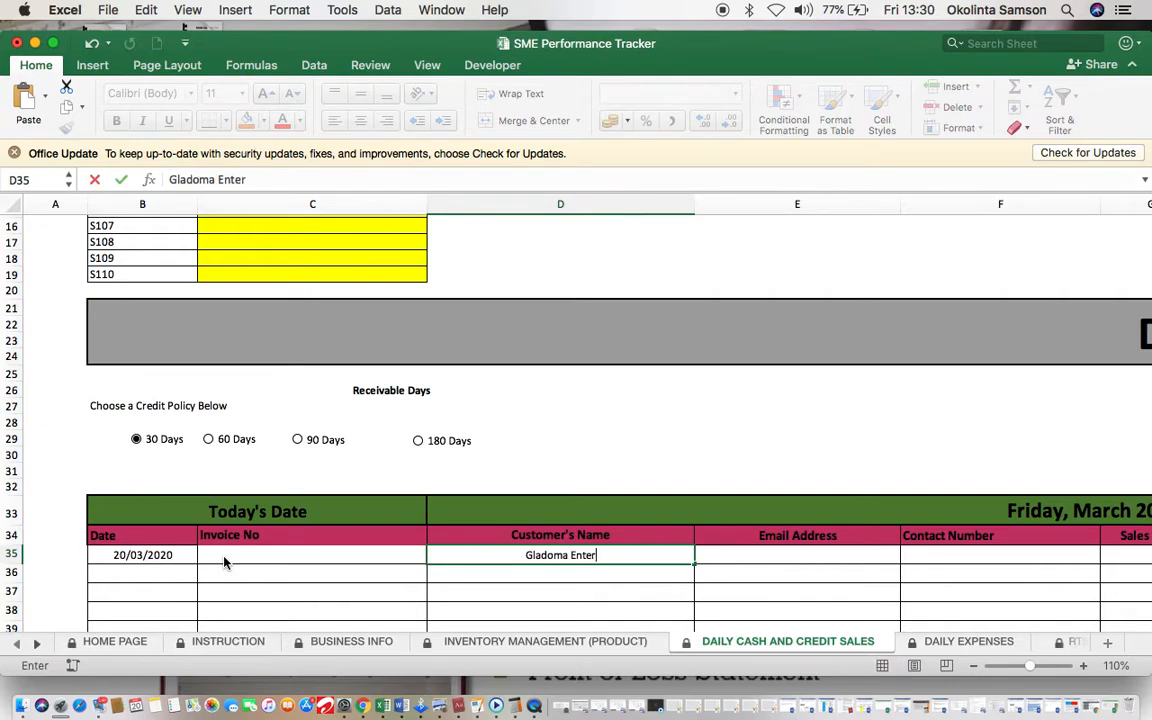
pyautogui.write('prise')
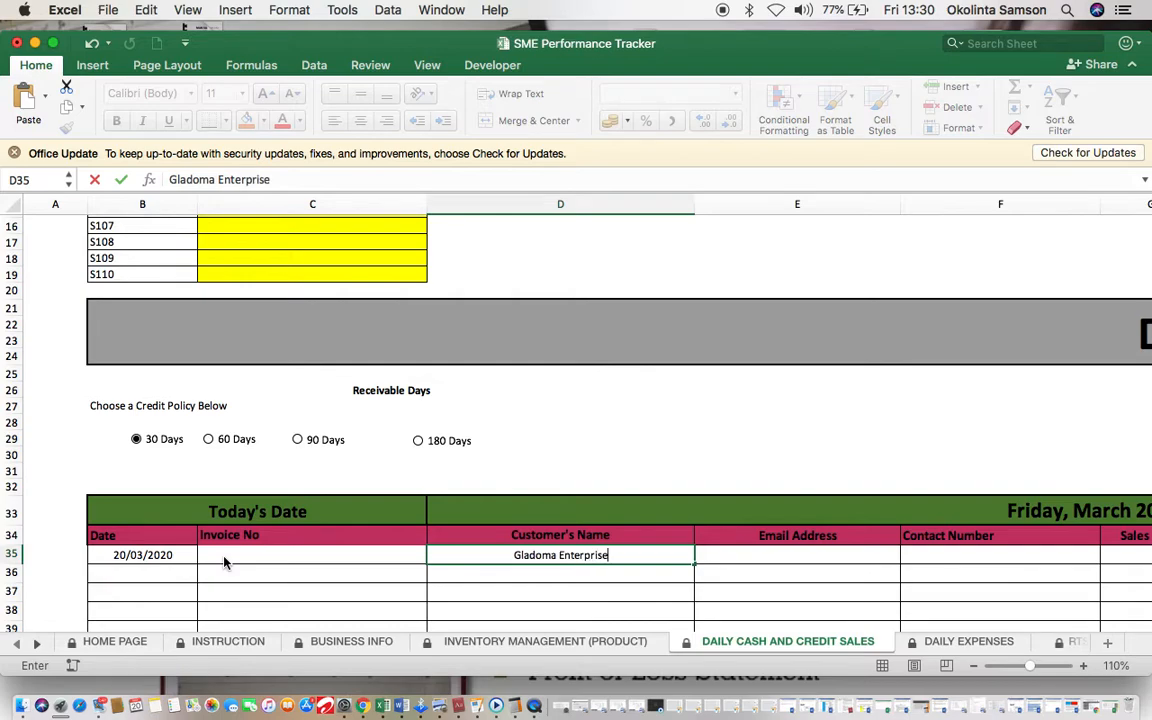
pyautogui.click(719, 555)
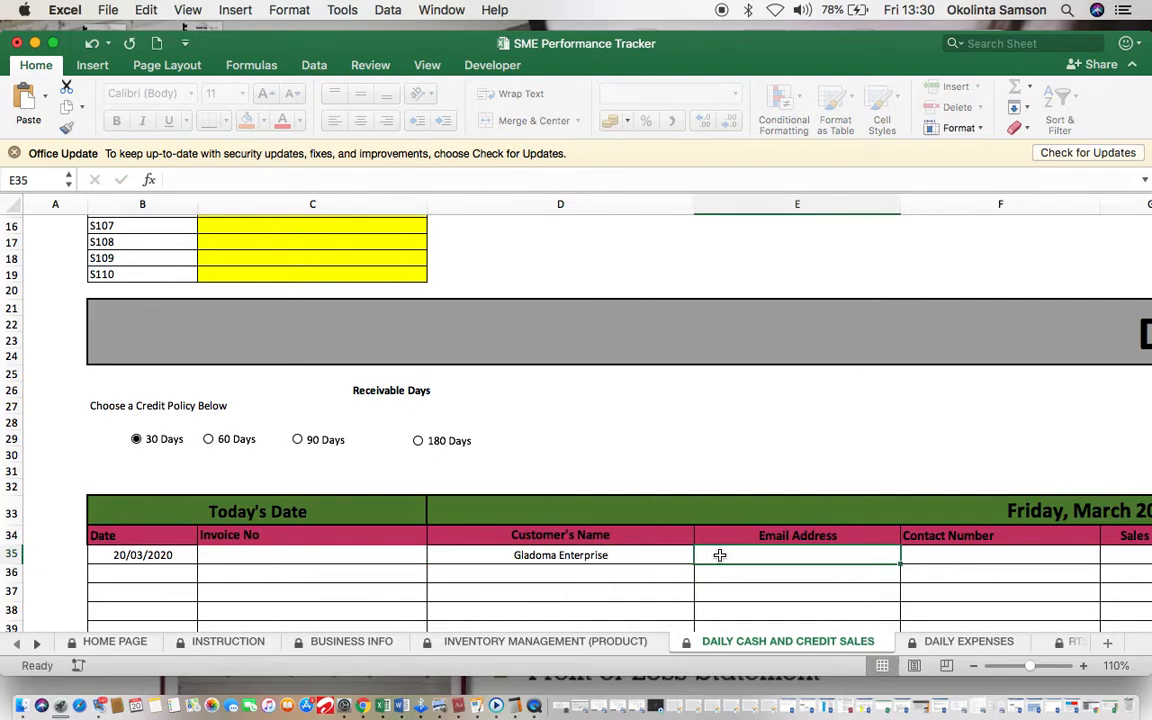
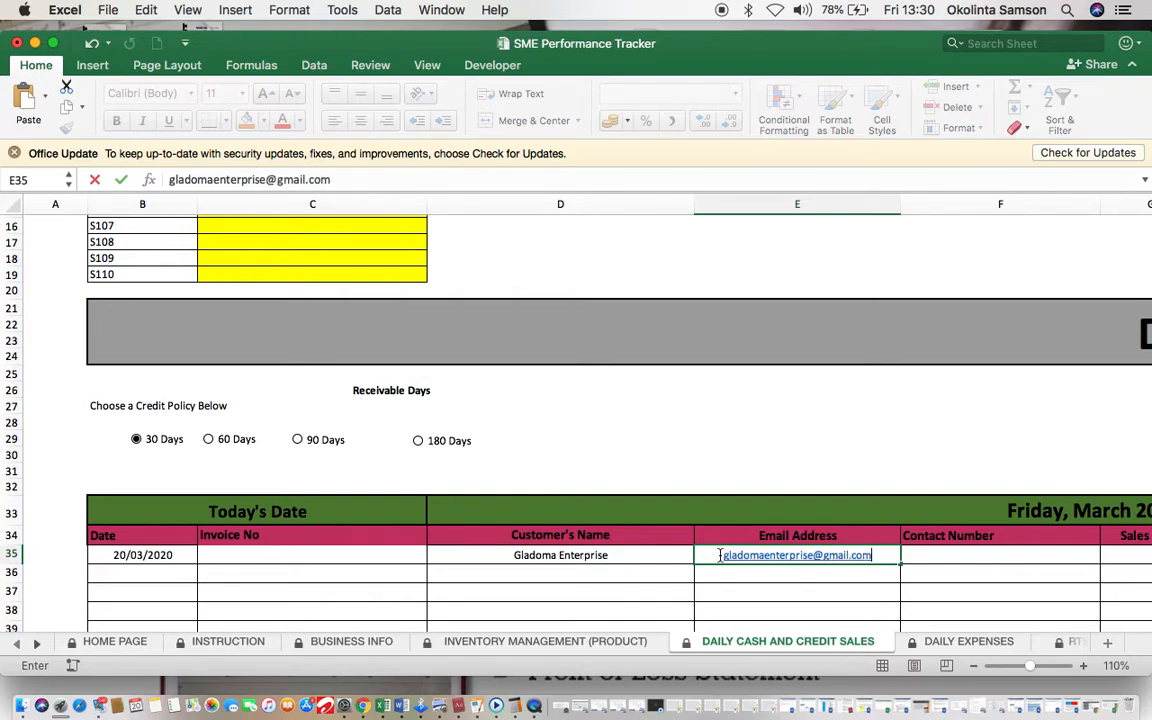
pyautogui.press('Tab')
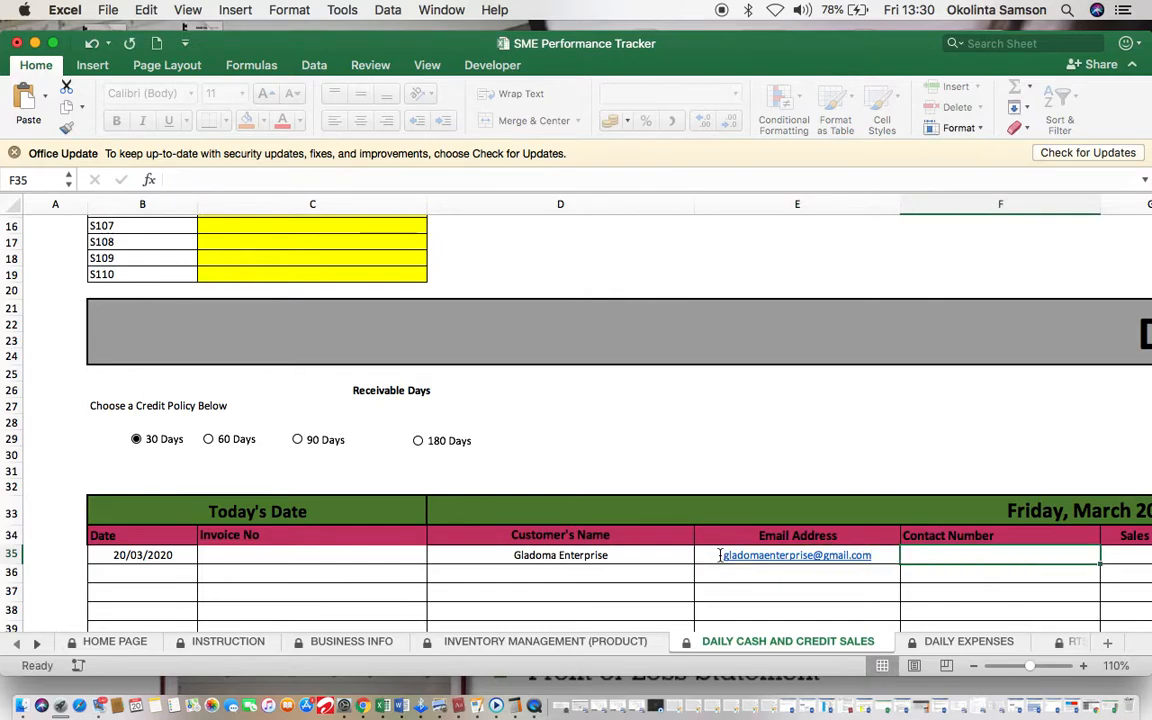
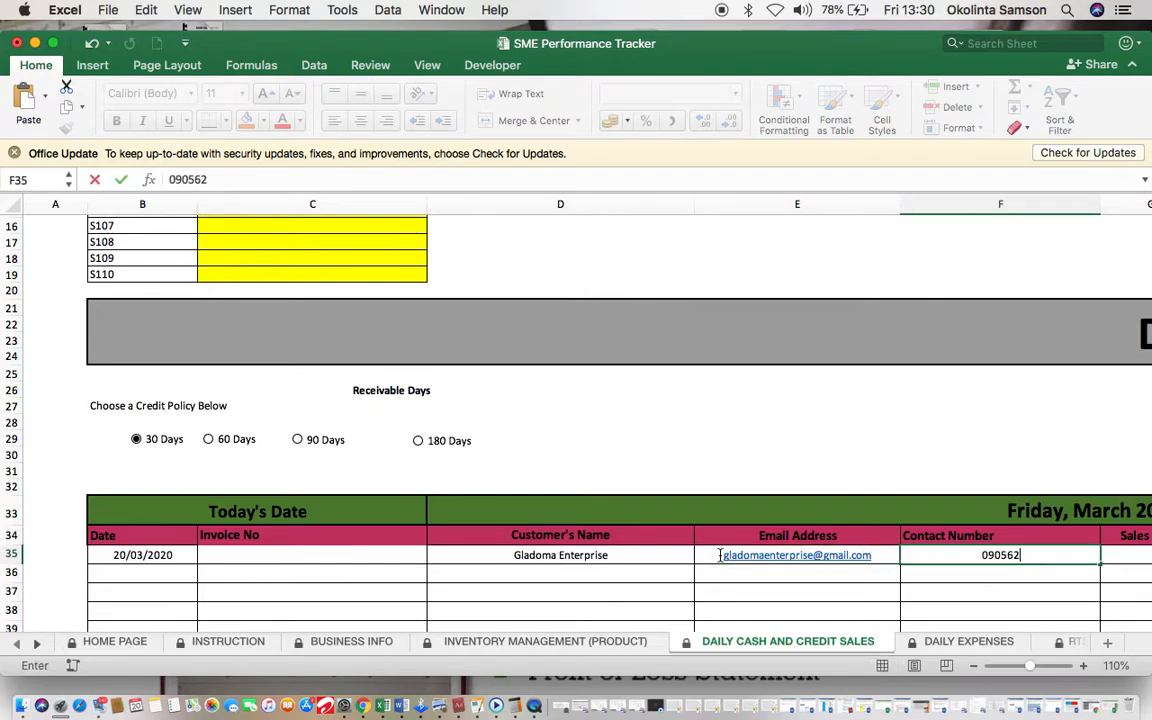
pyautogui.hscroll(2, 776, 570)
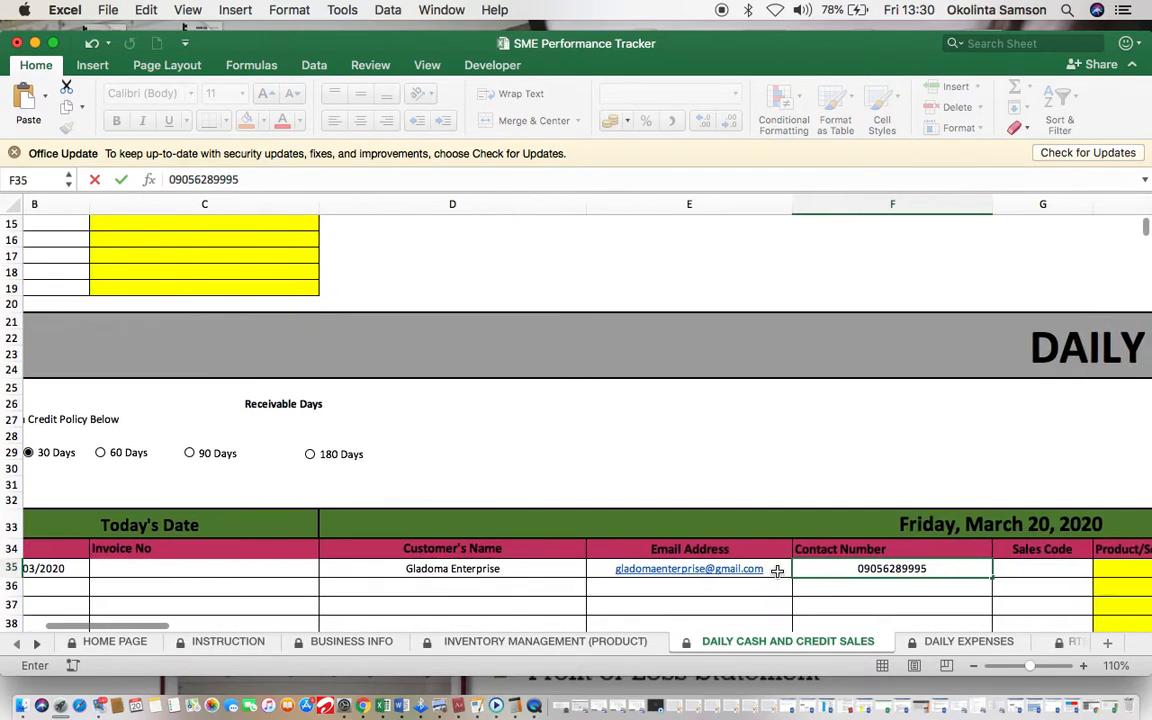
pyautogui.click(1018, 569)
pyautogui.scroll(-2, 432, 463)
pyautogui.hscroll(-1, 432, 463)
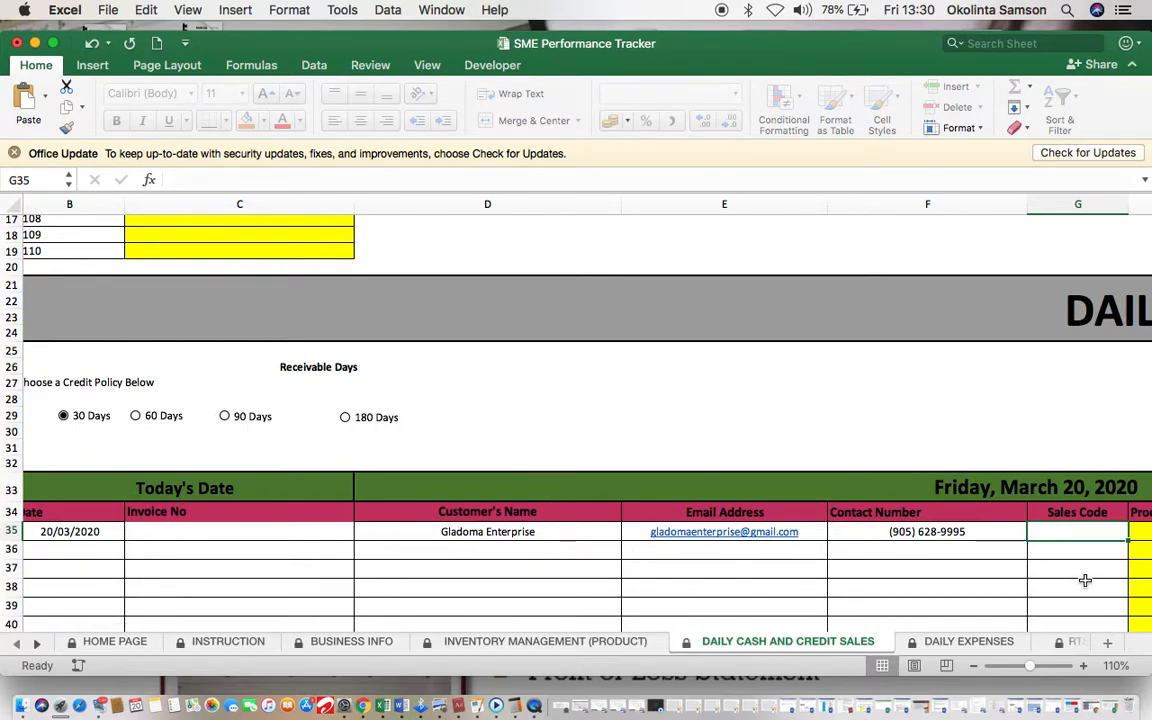
pyautogui.scroll(5, 669, 450)
pyautogui.hscroll(-1, 669, 450)
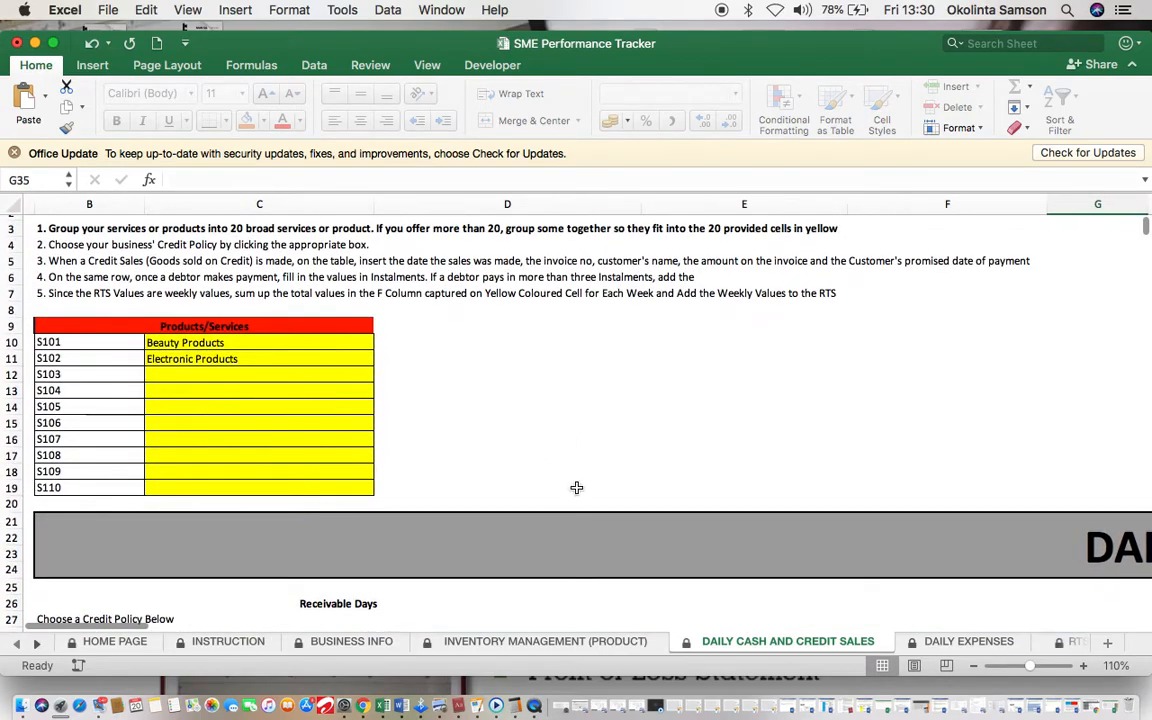
# Step: Enter sales code s102 for the row-35 sale
pyautogui.scroll(-7, 576, 486)
pyautogui.hscroll(1, 576, 486)
pyautogui.write('s')
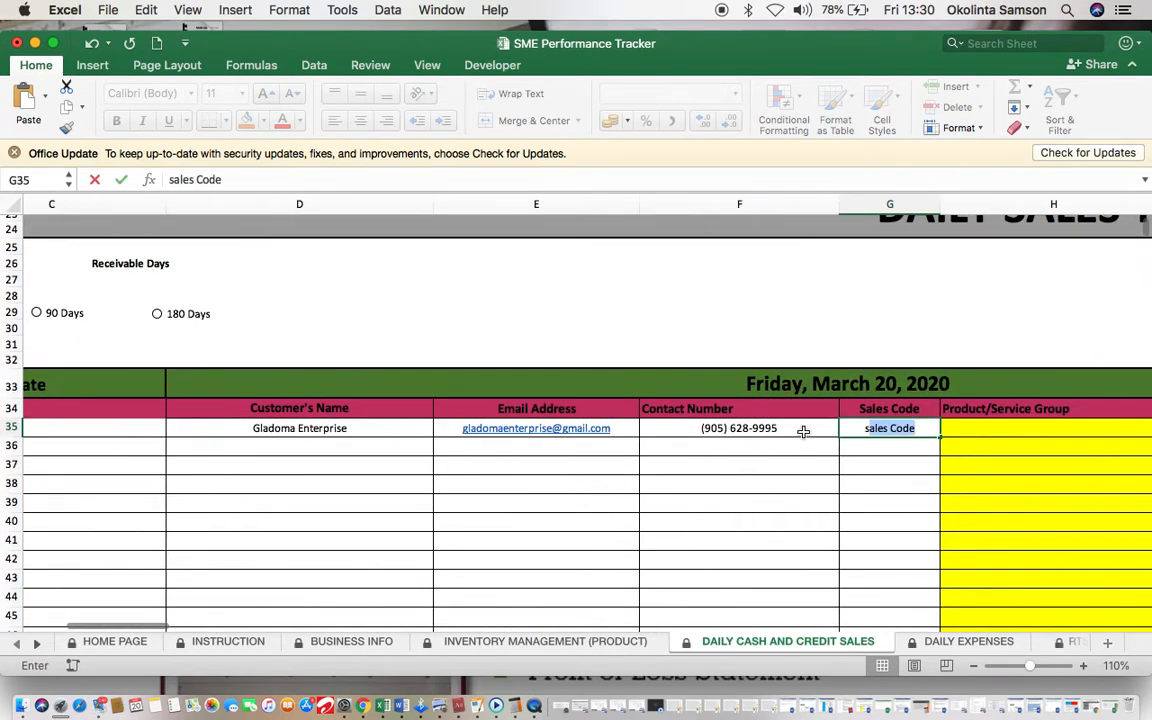
pyautogui.write('102')
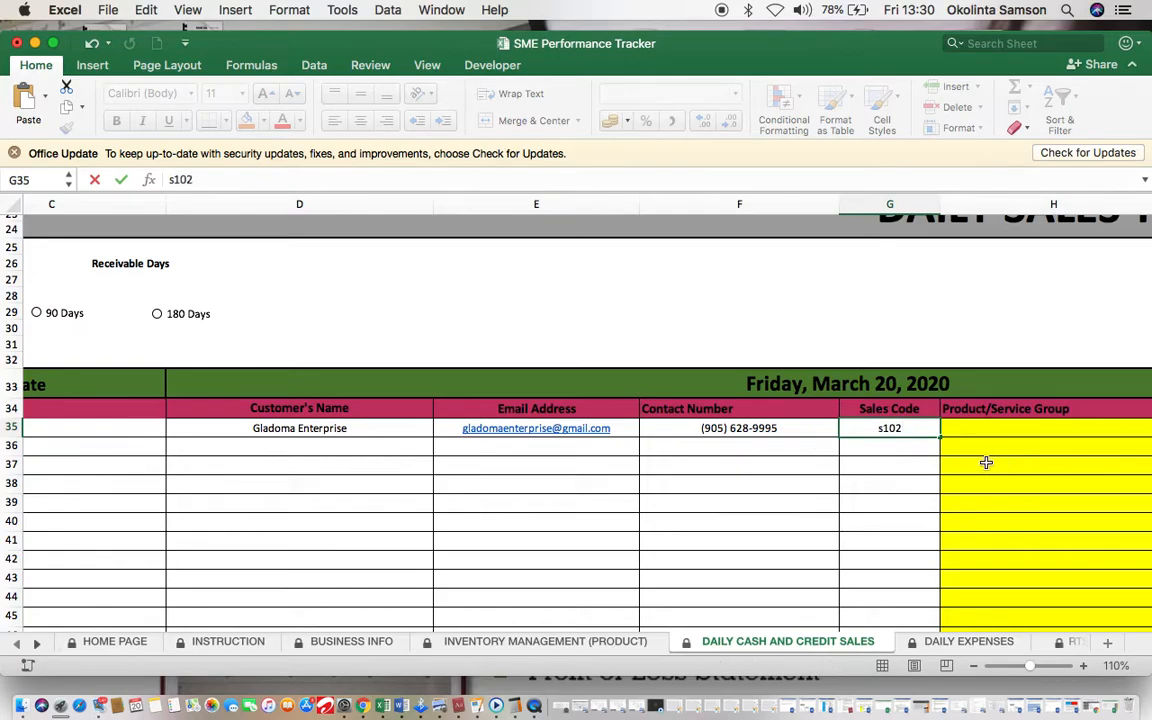
pyautogui.press('Return')
# Step: Describe the row-35 sale as '32 Inches LED TV'
pyautogui.hscroll(3, 960, 460)
pyautogui.scroll(1, 960, 460)
pyautogui.hscroll(5, 930, 458)
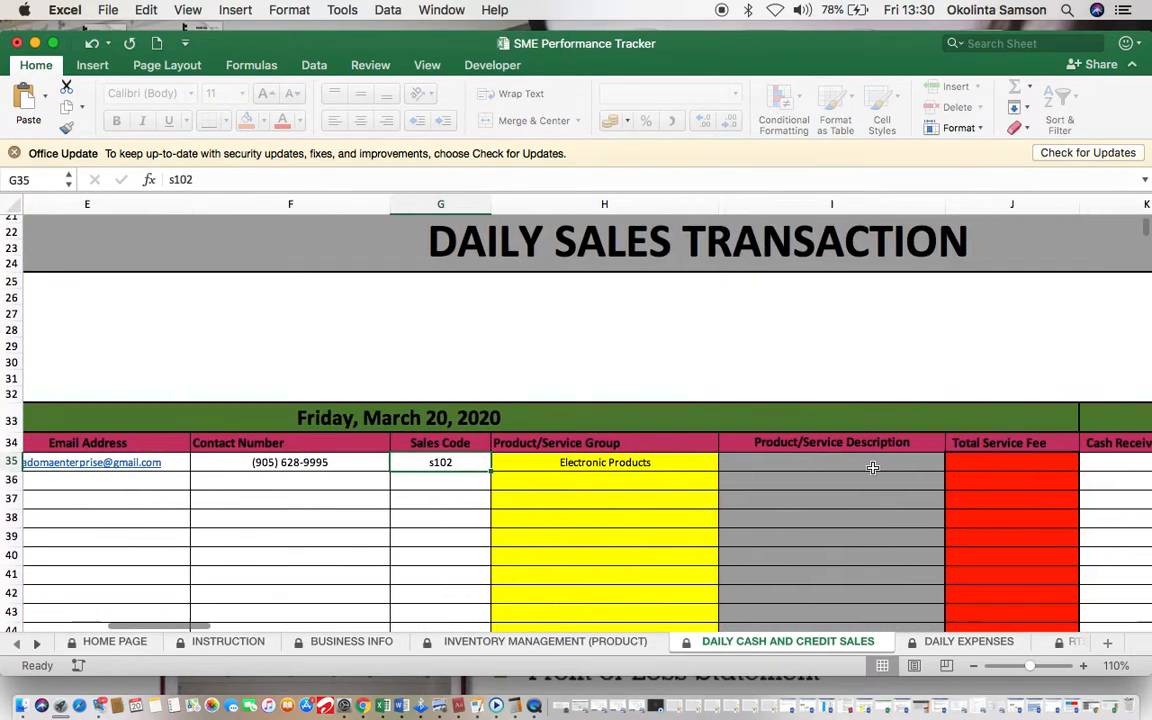
pyautogui.click(784, 466)
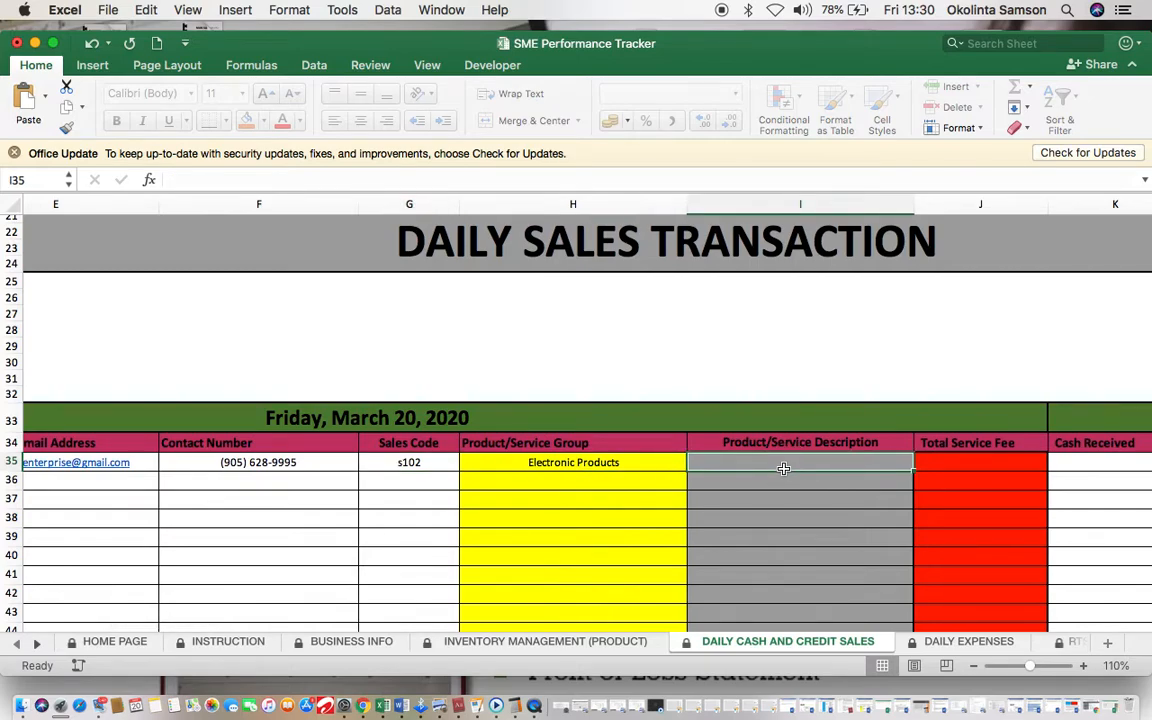
pyautogui.doubleClick(784, 466)
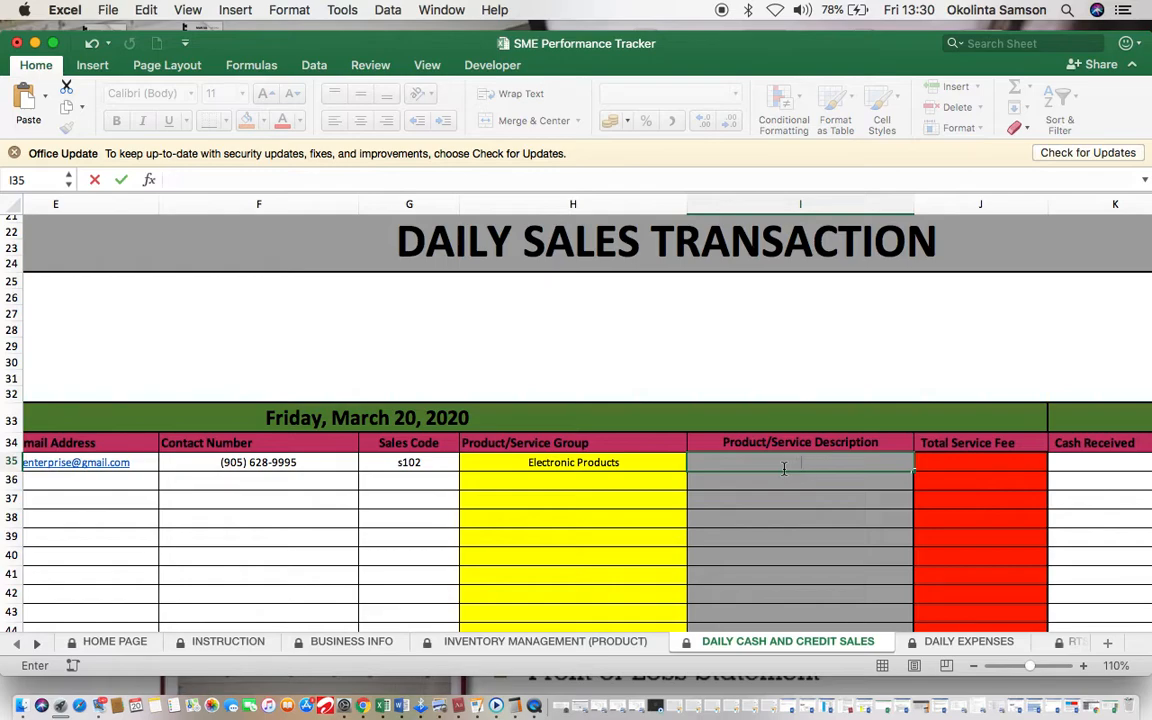
pyautogui.write('L')
pyautogui.press('BackSpace')
pyautogui.write('32 Inches aL')
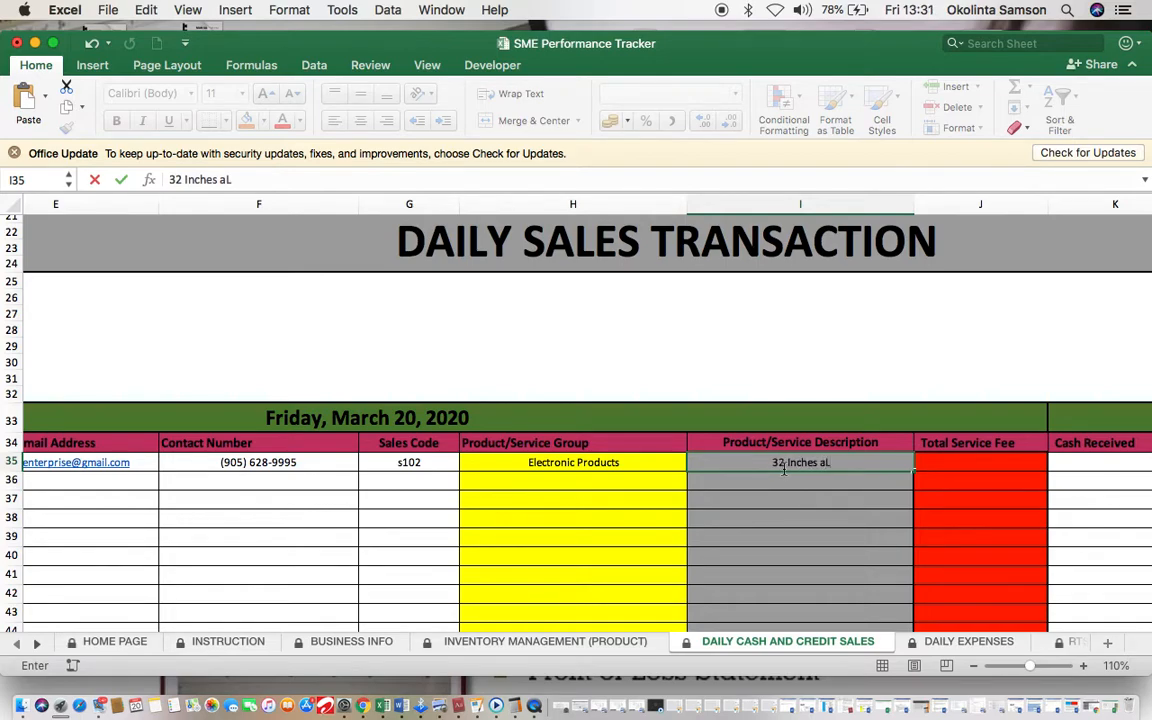
pyautogui.write('ED')
pyautogui.press('BackSpace')
pyautogui.press('BackSpace')
pyautogui.press('BackSpace')
pyautogui.press('BackSpace')
pyautogui.write('LED TV')
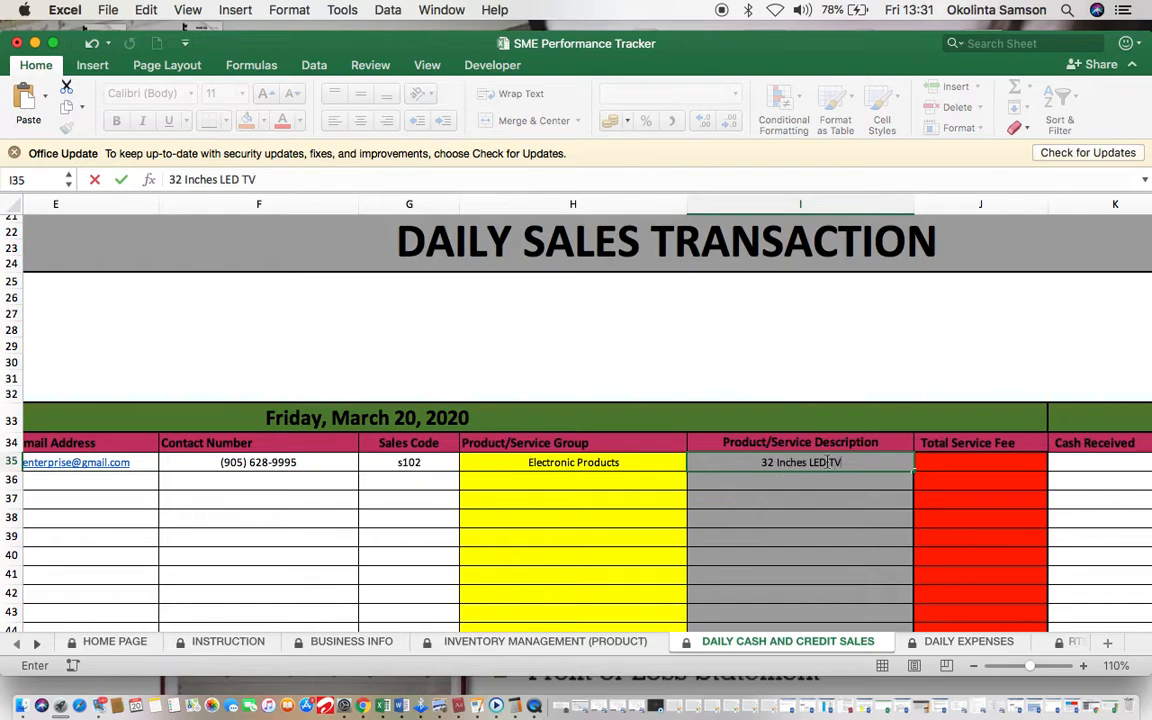
pyautogui.click(931, 463)
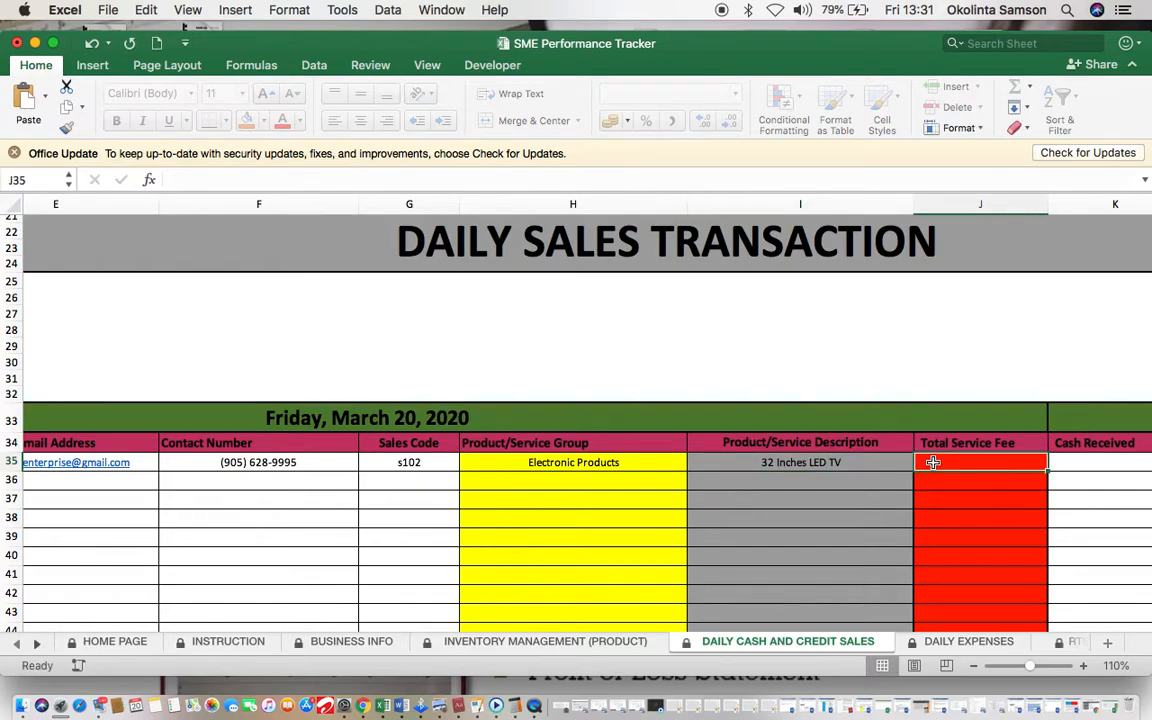
# Step: Record a 40,000 total service fee for the LED TV sale
pyautogui.click(458, 641)
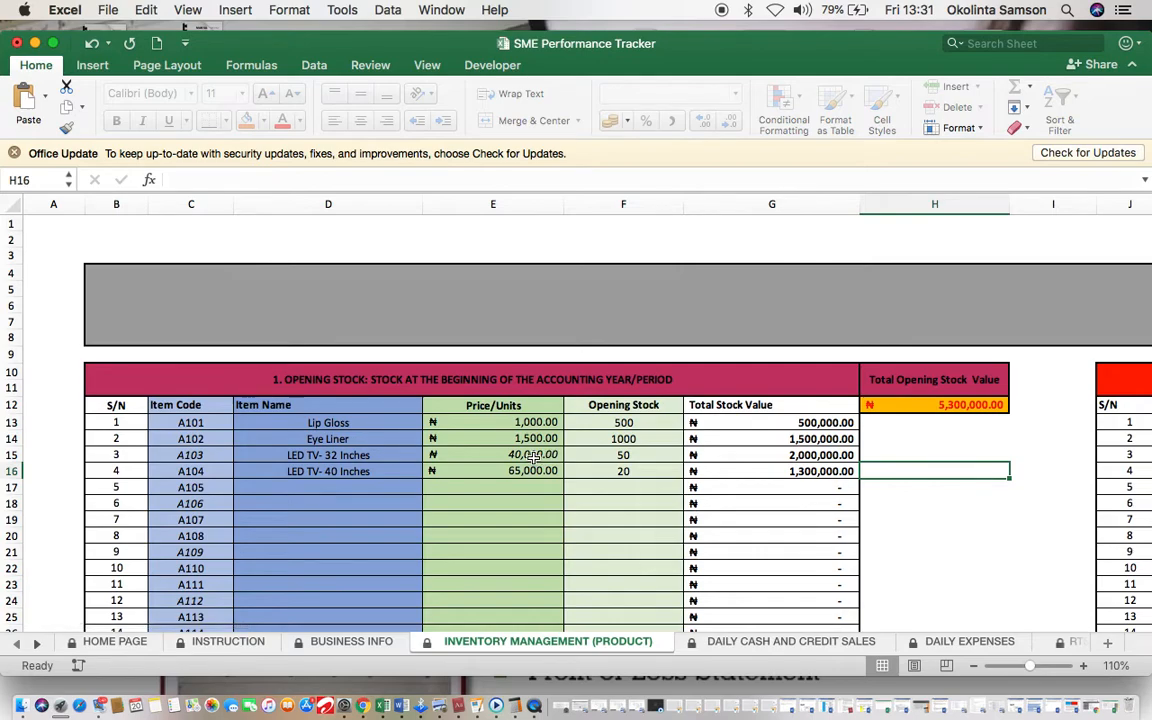
pyautogui.click(731, 648)
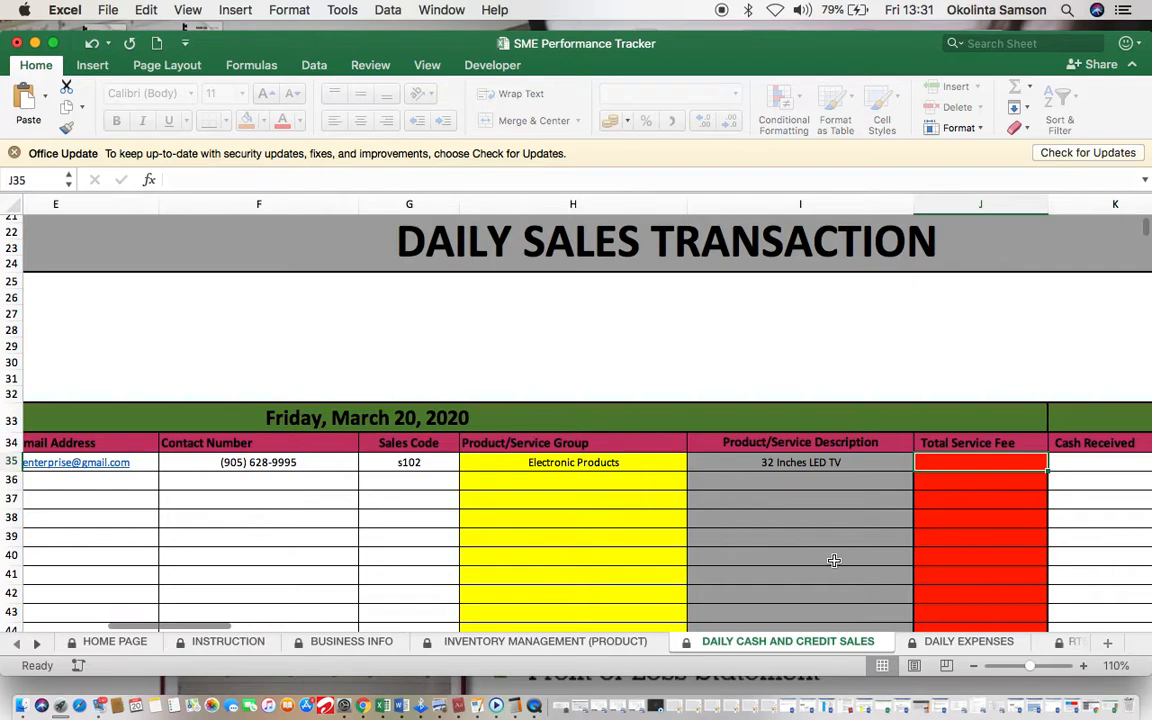
pyautogui.write('40000')
pyautogui.press('Tab')
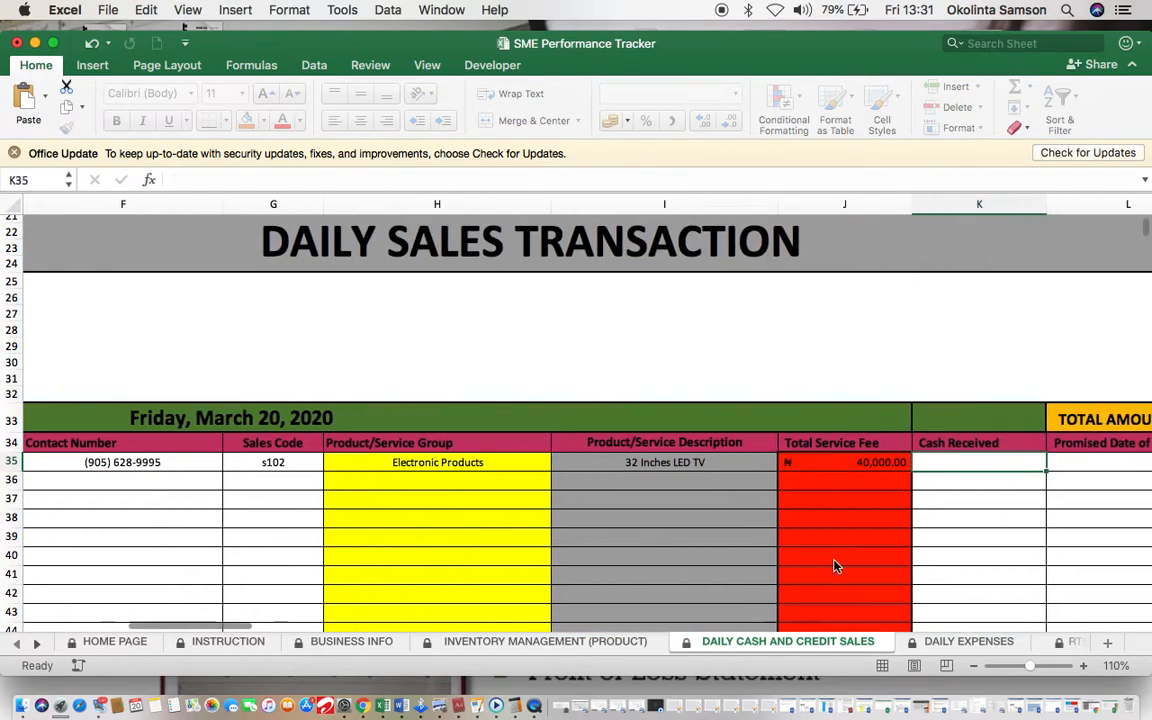
# Step: Enter 35,000 cash received, leaving a 5,000 balance due, and select the Promised Date of Payment cell
pyautogui.hscroll(5, 859, 519)
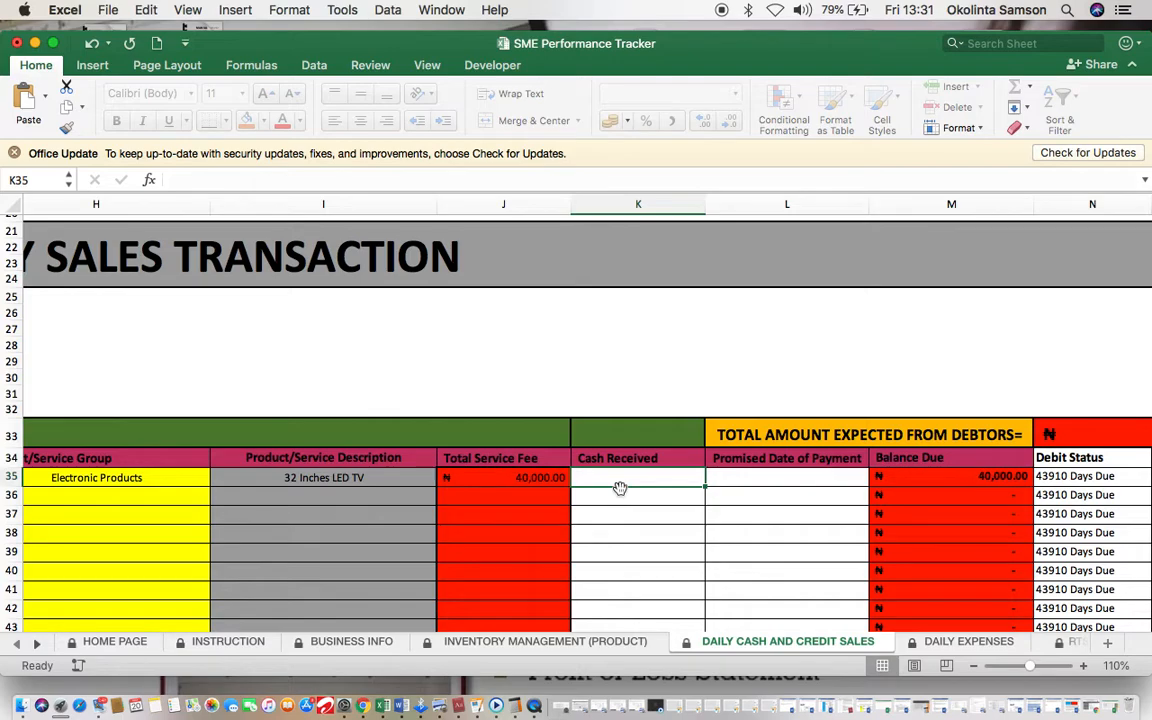
pyautogui.write('35')
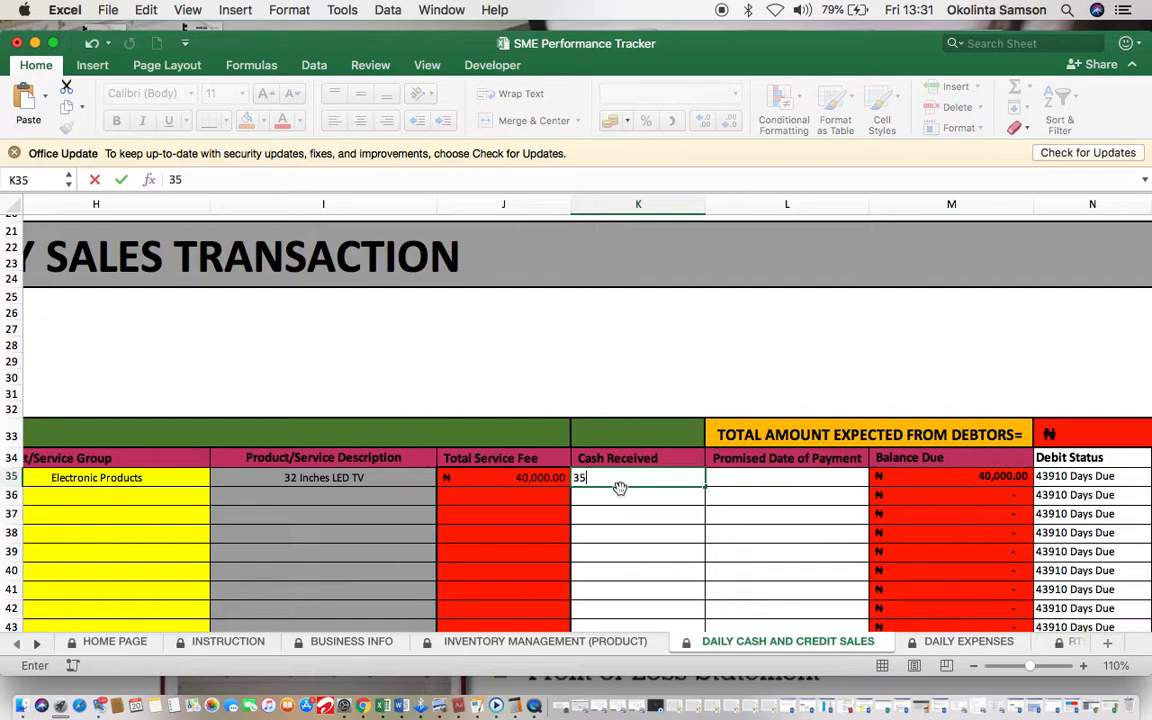
pyautogui.write('000')
pyautogui.click(657, 507)
pyautogui.hscroll(2, 680, 512)
pyautogui.scroll(1, 680, 512)
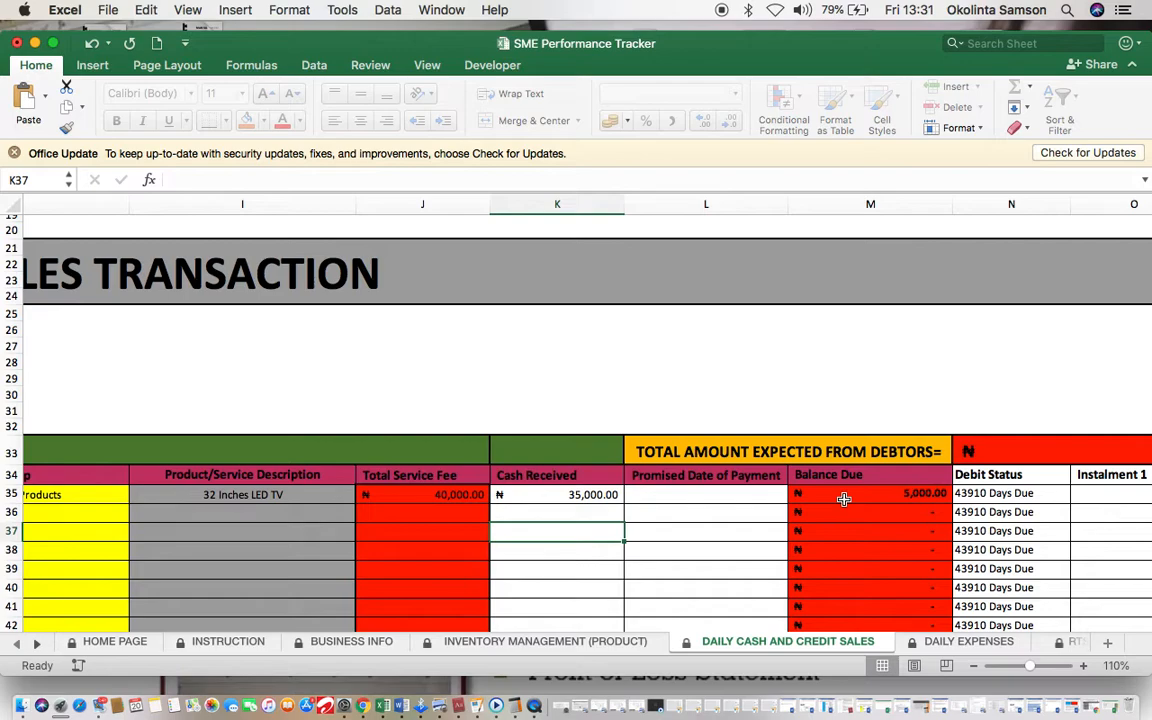
pyautogui.click(756, 494)
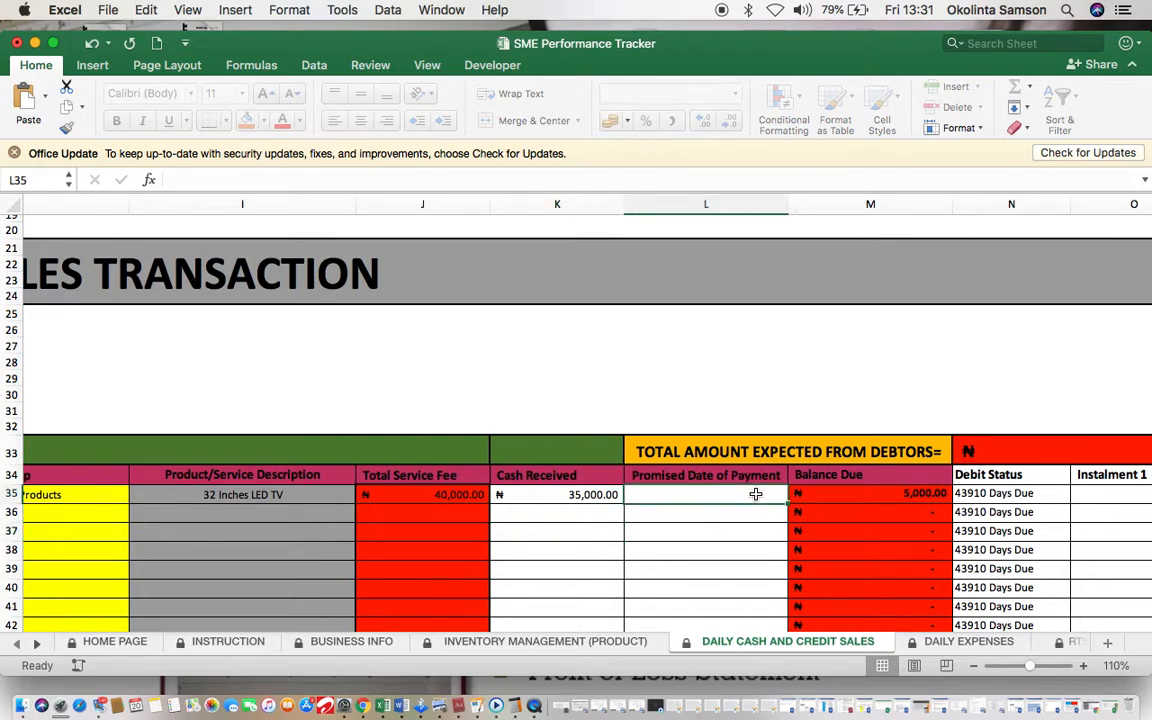
pyautogui.hscroll(-3, 756, 494)
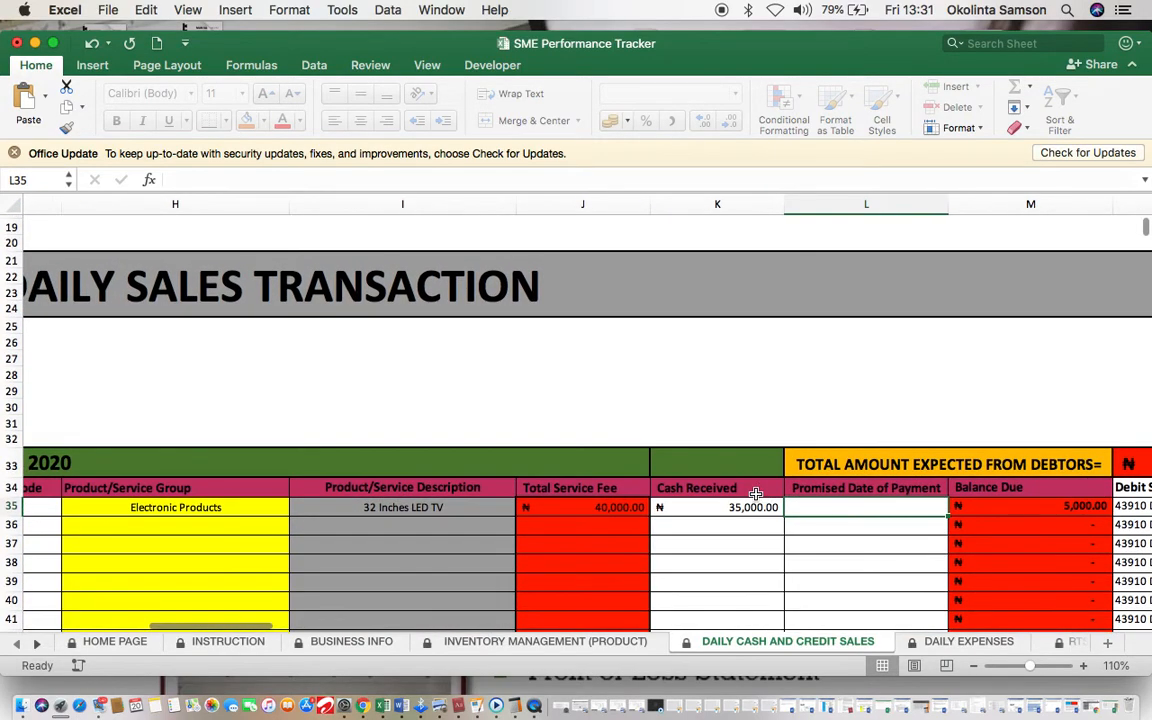
pyautogui.hscroll(-5, 756, 494)
pyautogui.hscroll(10, 756, 494)
pyautogui.hscroll(3, 756, 494)
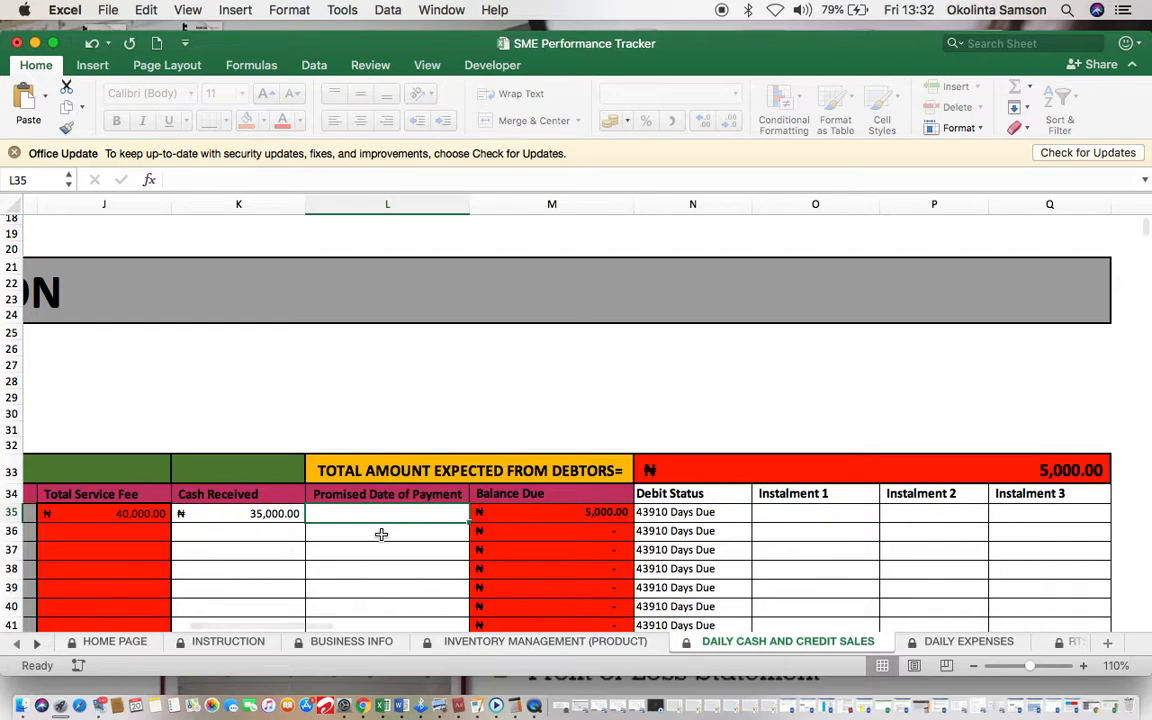
pyautogui.hscroll(-10, 381, 535)
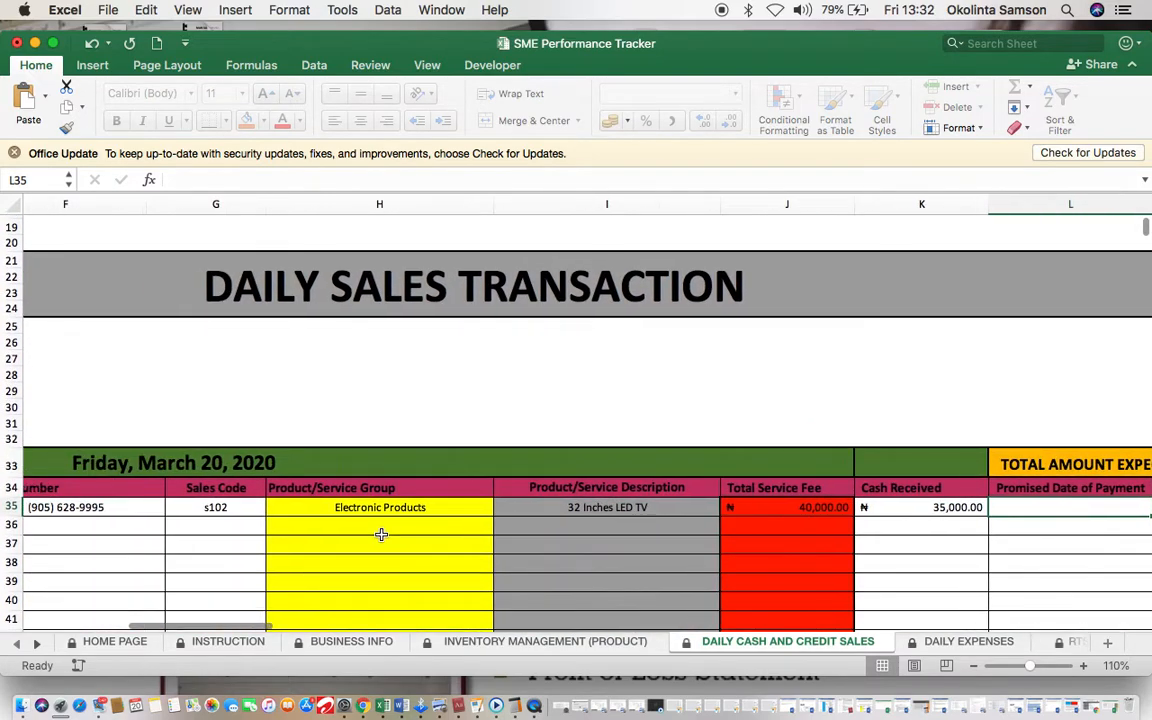
pyautogui.scroll(2, 381, 535)
pyautogui.hscroll(5, 381, 535)
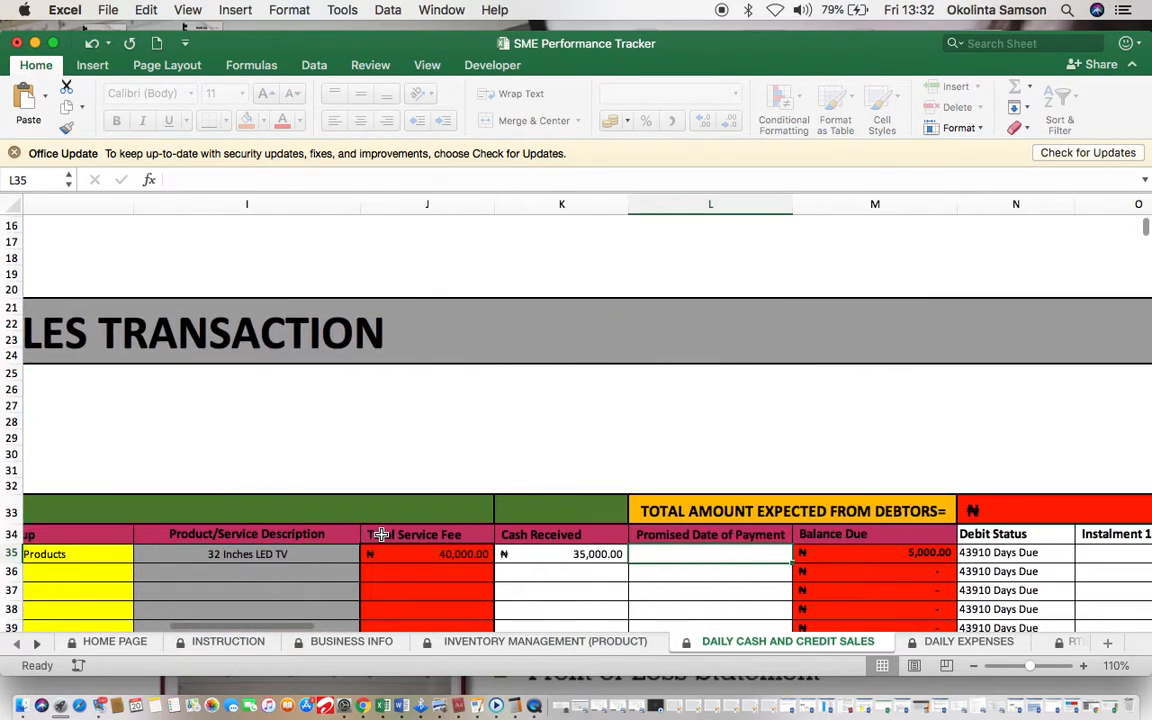
# Step: Enter 21/03/2020 as the promised payment date in L35, undoing an accidental move into L36
pyautogui.write('2')
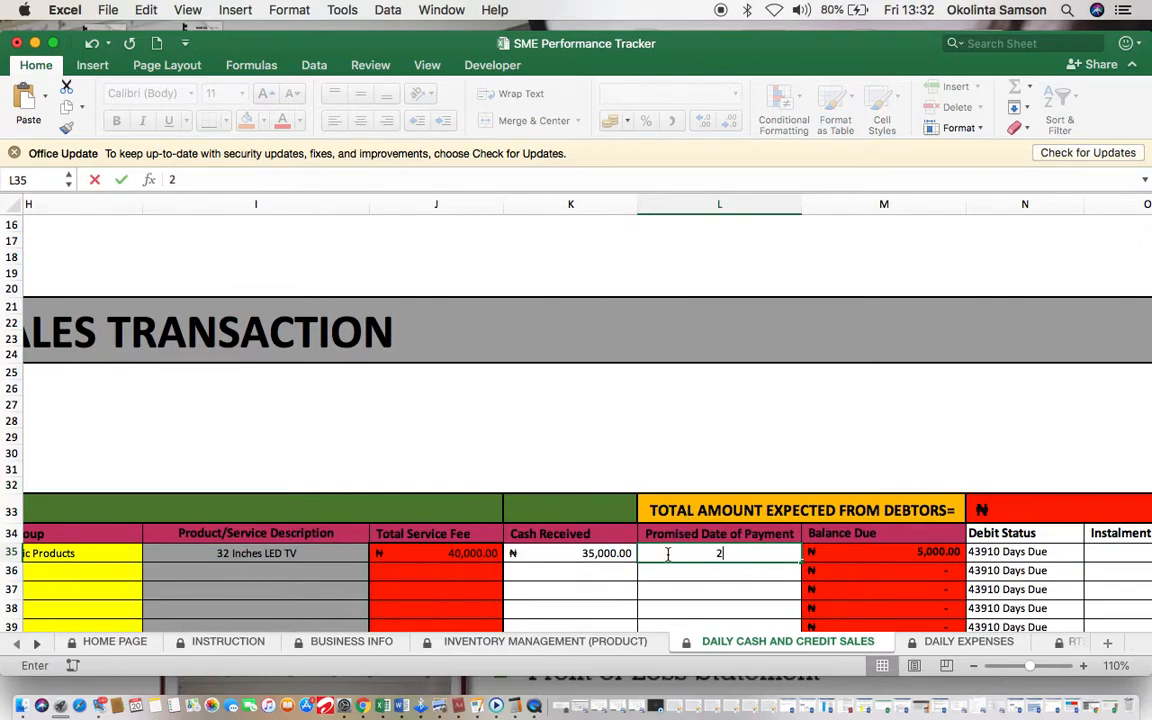
pyautogui.write('1/0')
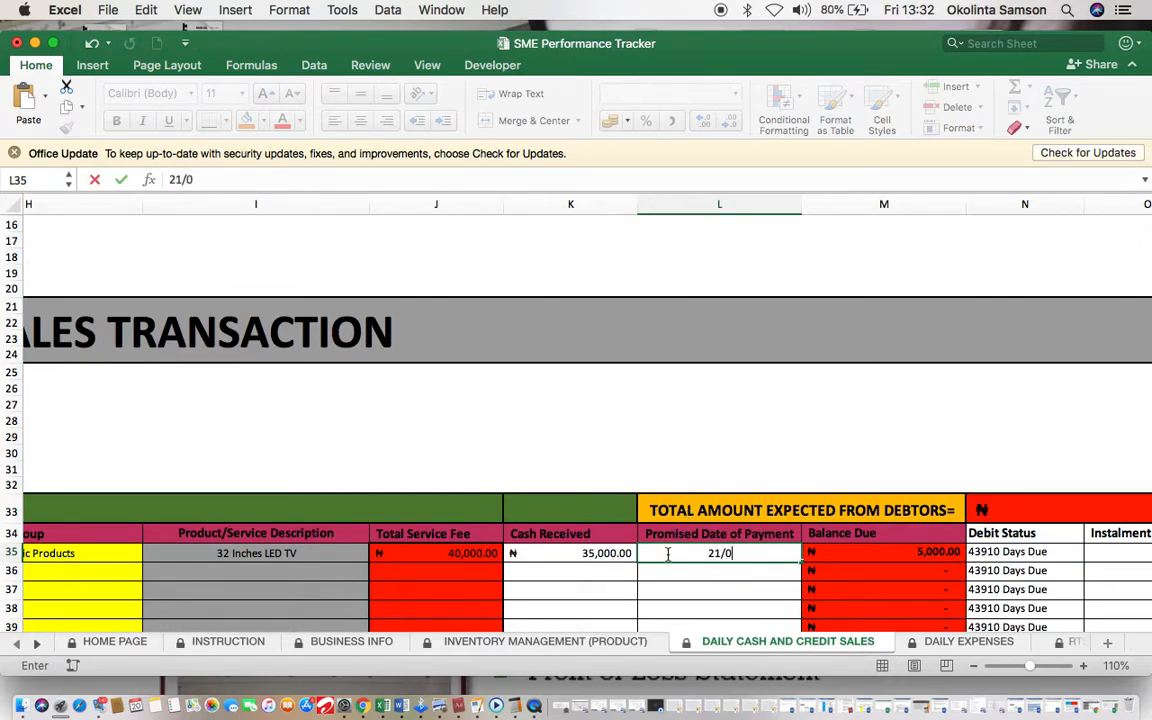
pyautogui.write('3/2020')
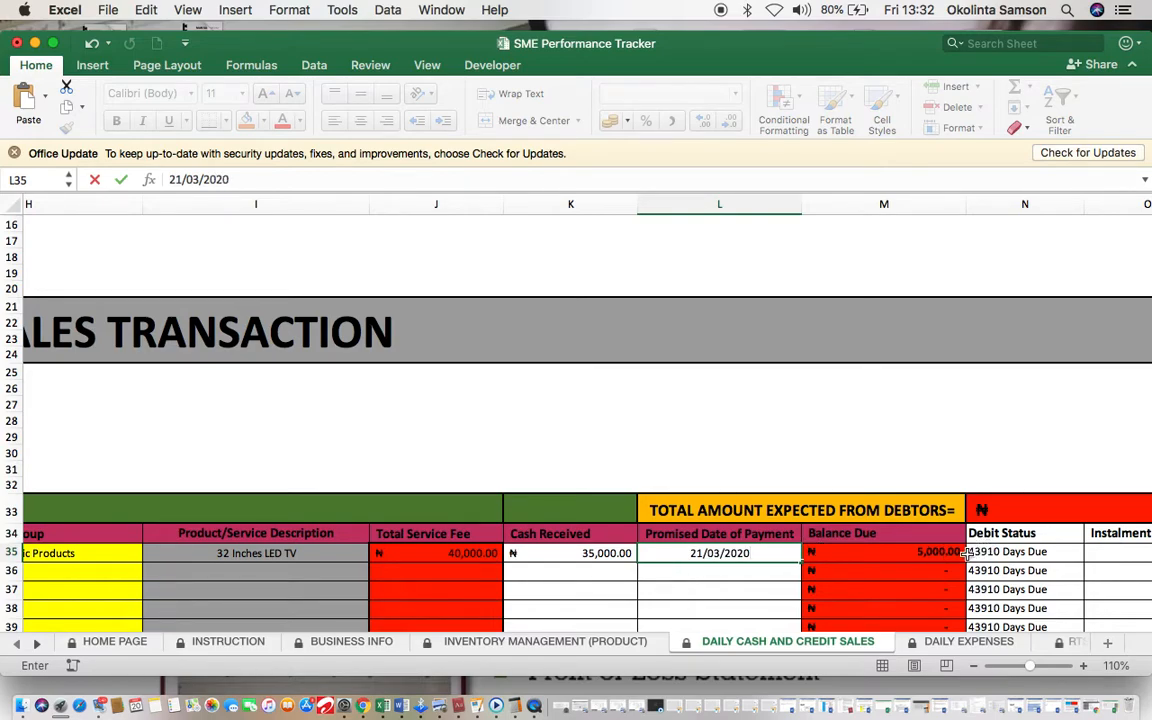
pyautogui.click(998, 552)
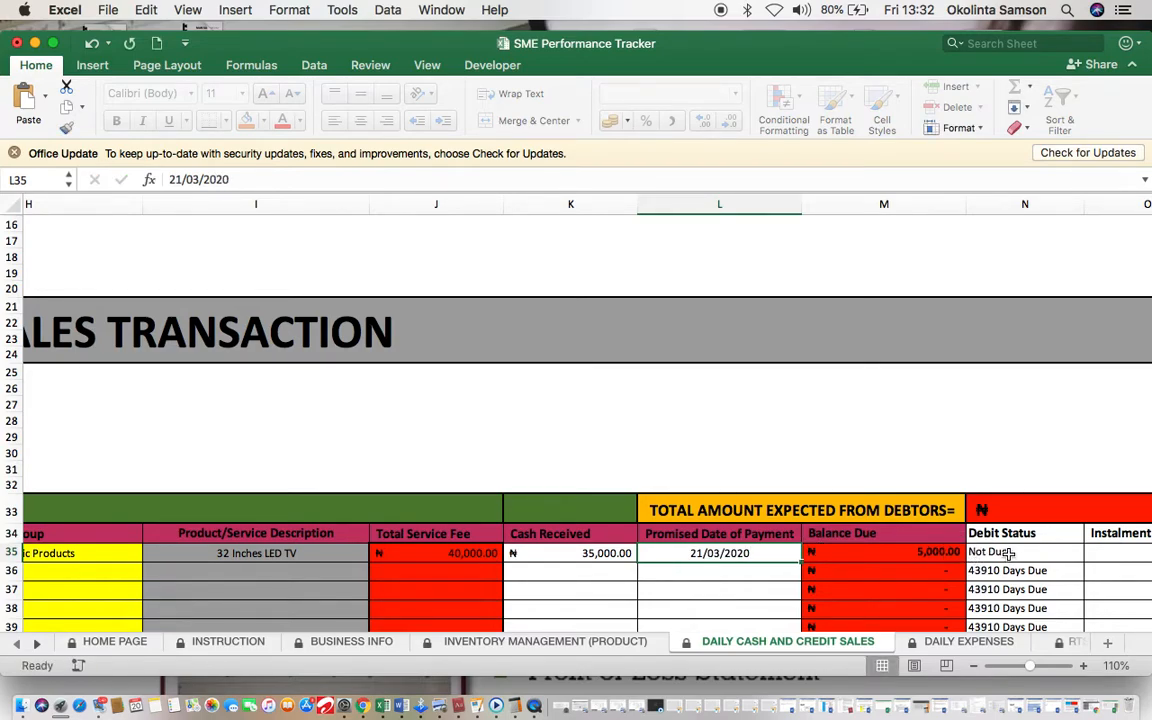
pyautogui.hscroll(3, 960, 555)
pyautogui.scroll(1, 922, 565)
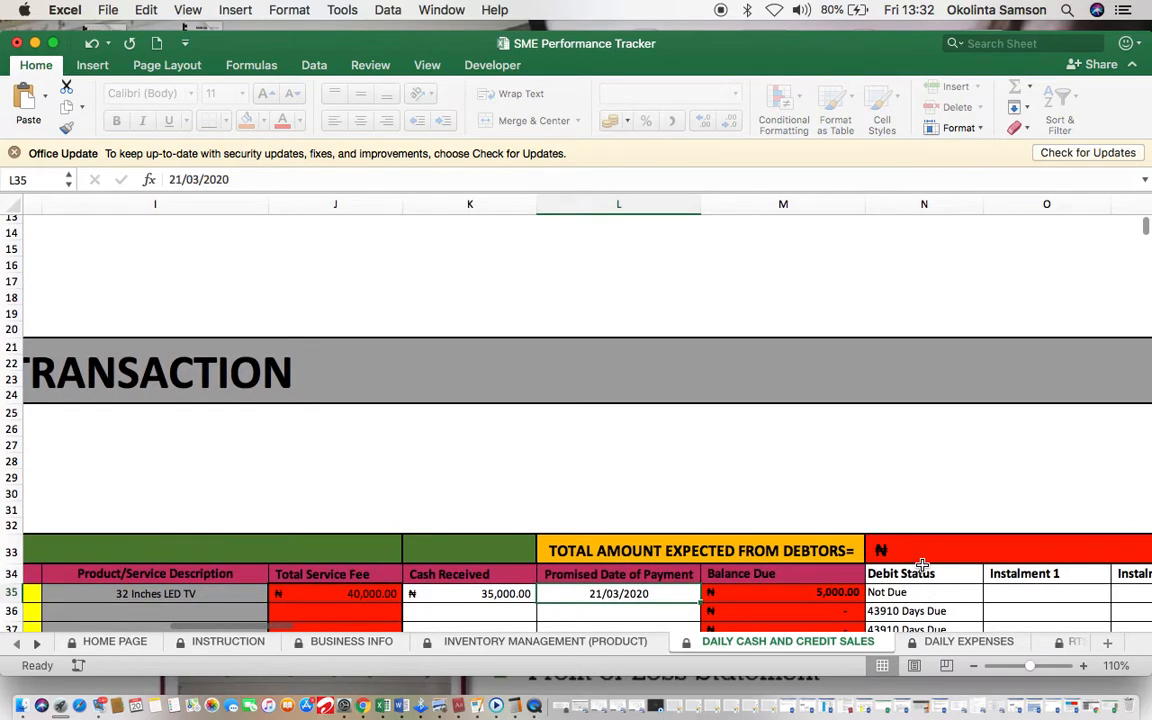
pyautogui.click(630, 600)
pyautogui.moveTo(630, 604); pyautogui.dragTo(648, 610)
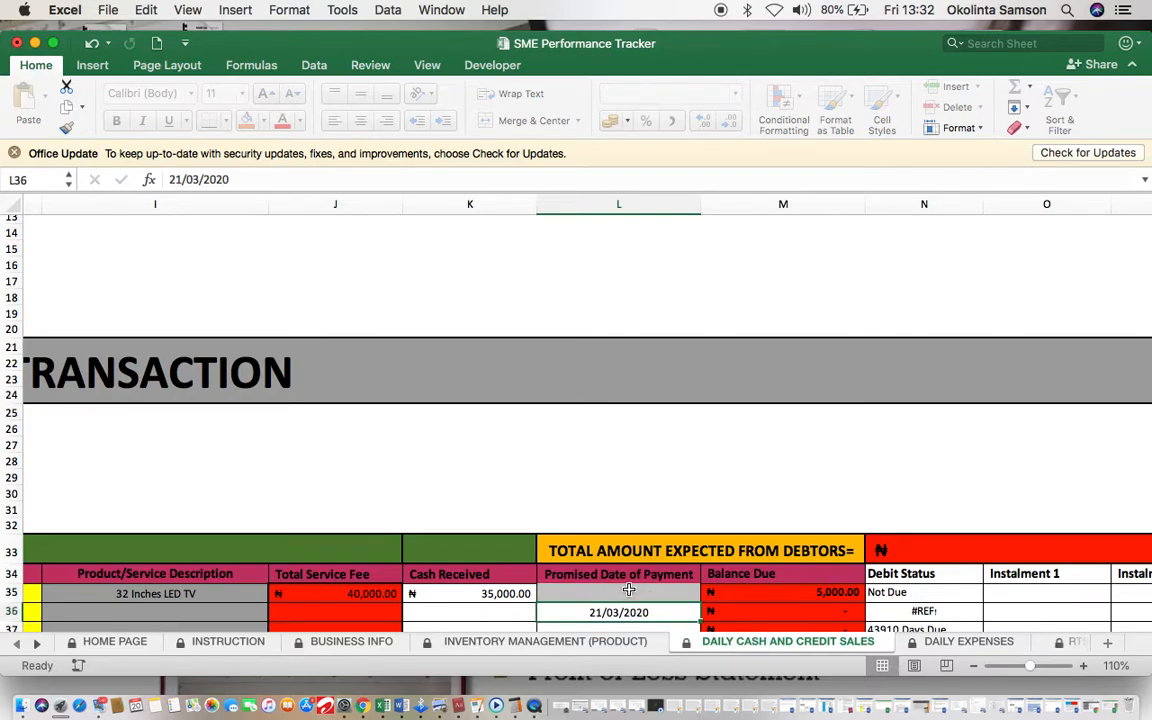
pyautogui.click(88, 46)
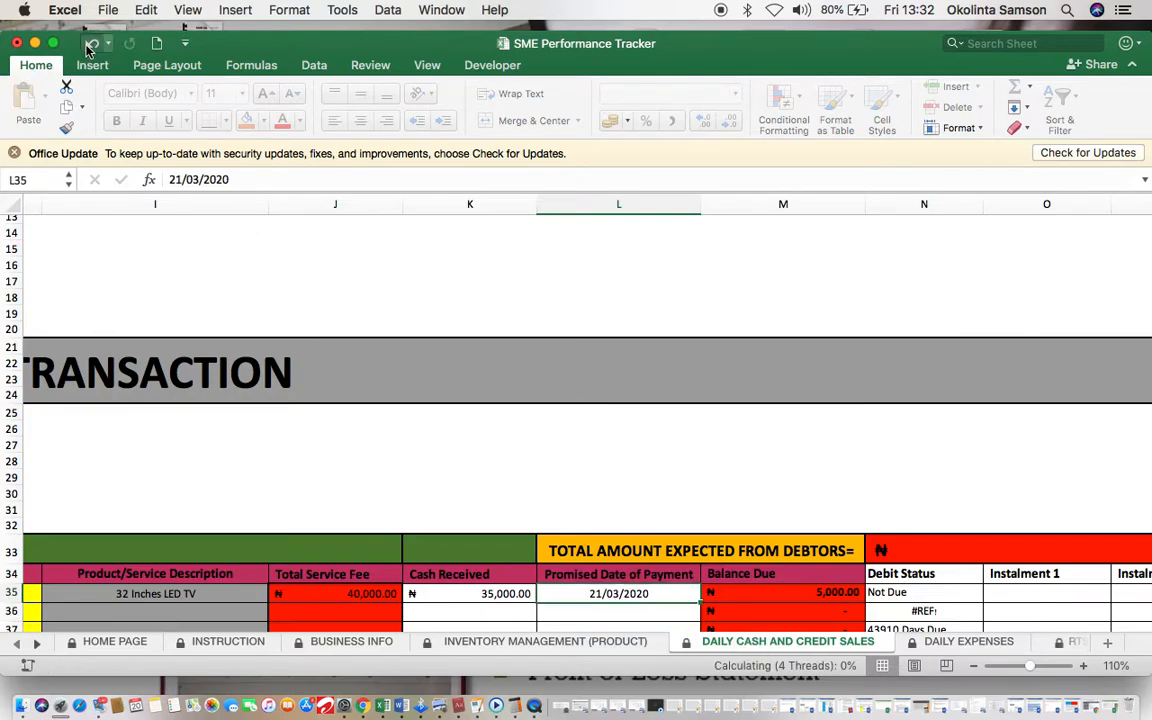
pyautogui.click(581, 608)
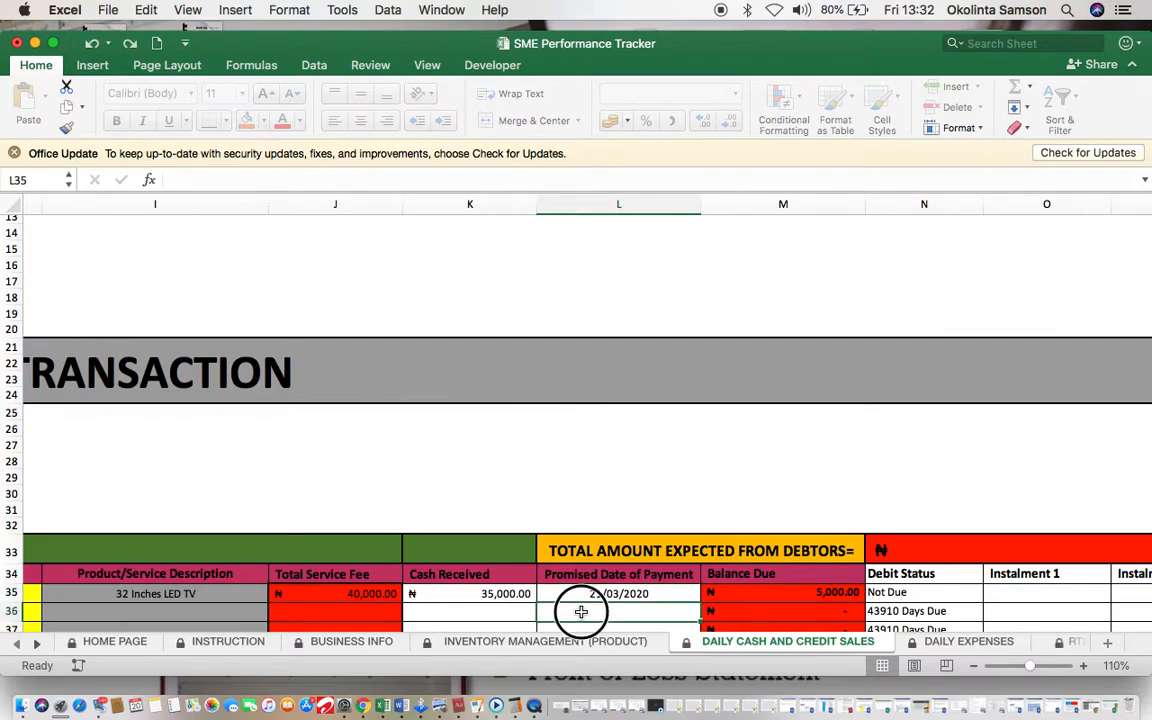
pyautogui.click(630, 592)
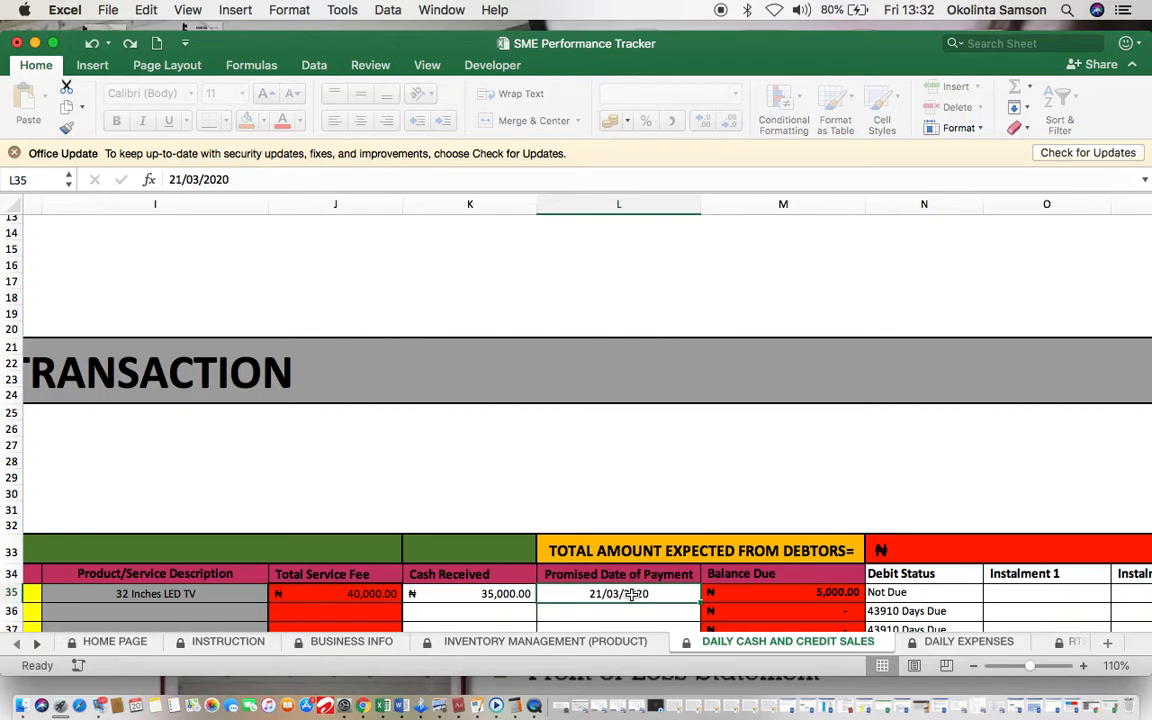
pyautogui.hscroll(-10, 631, 594)
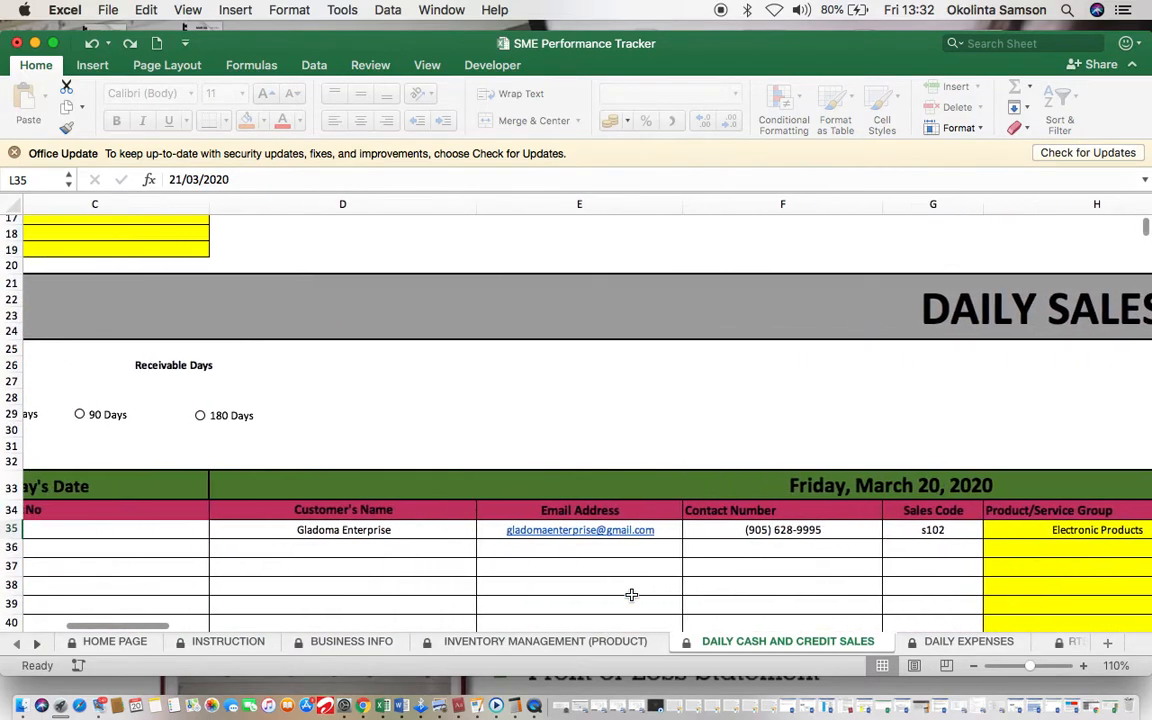
pyautogui.hscroll(-5, 631, 594)
# Step: Change the LED TV sale date in B35 to 15/03/2020
pyautogui.click(172, 515)
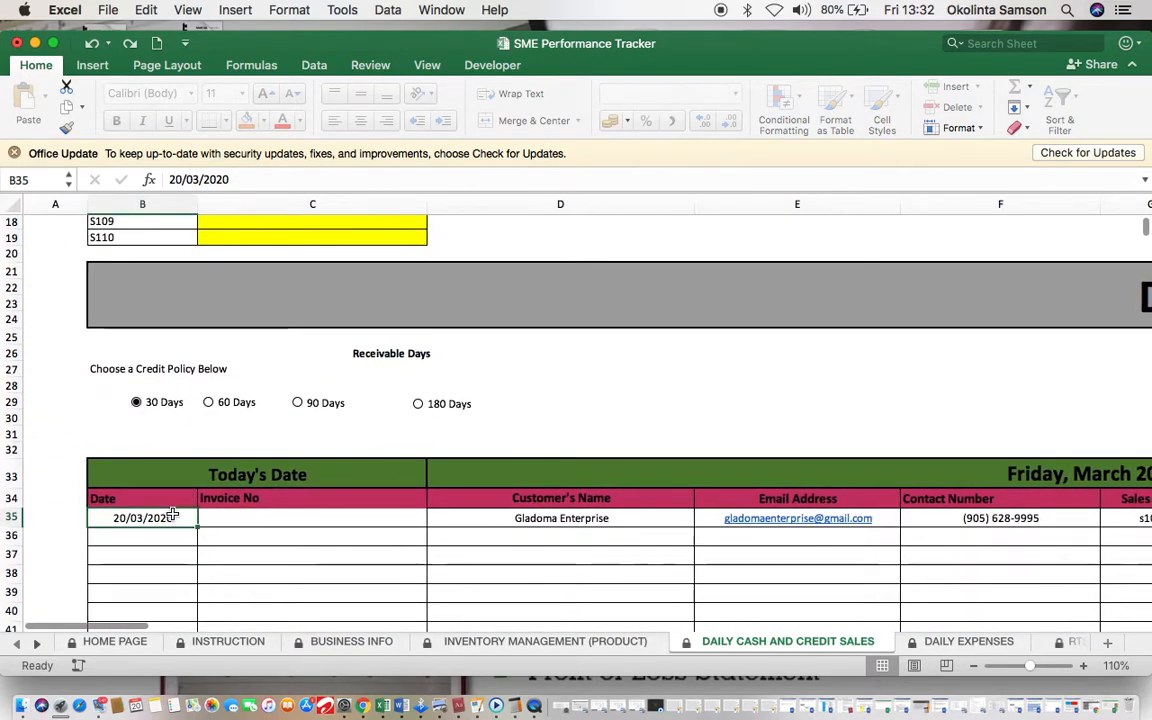
pyautogui.write('15/03/2020')
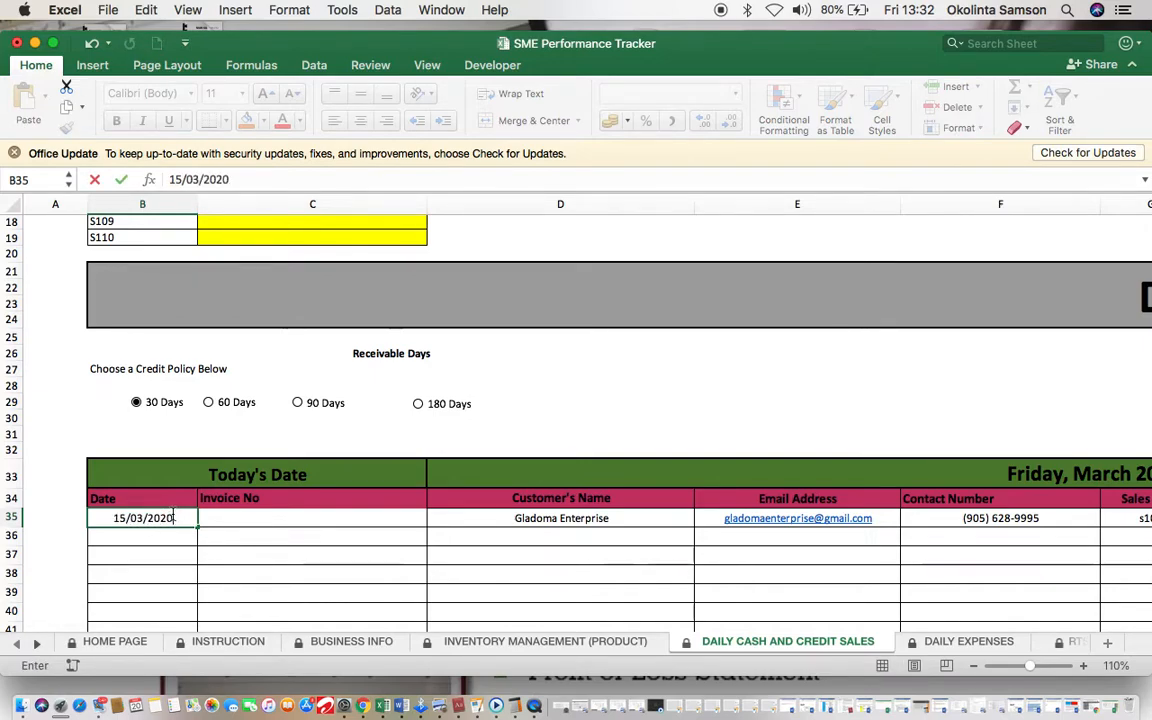
pyautogui.click(318, 540)
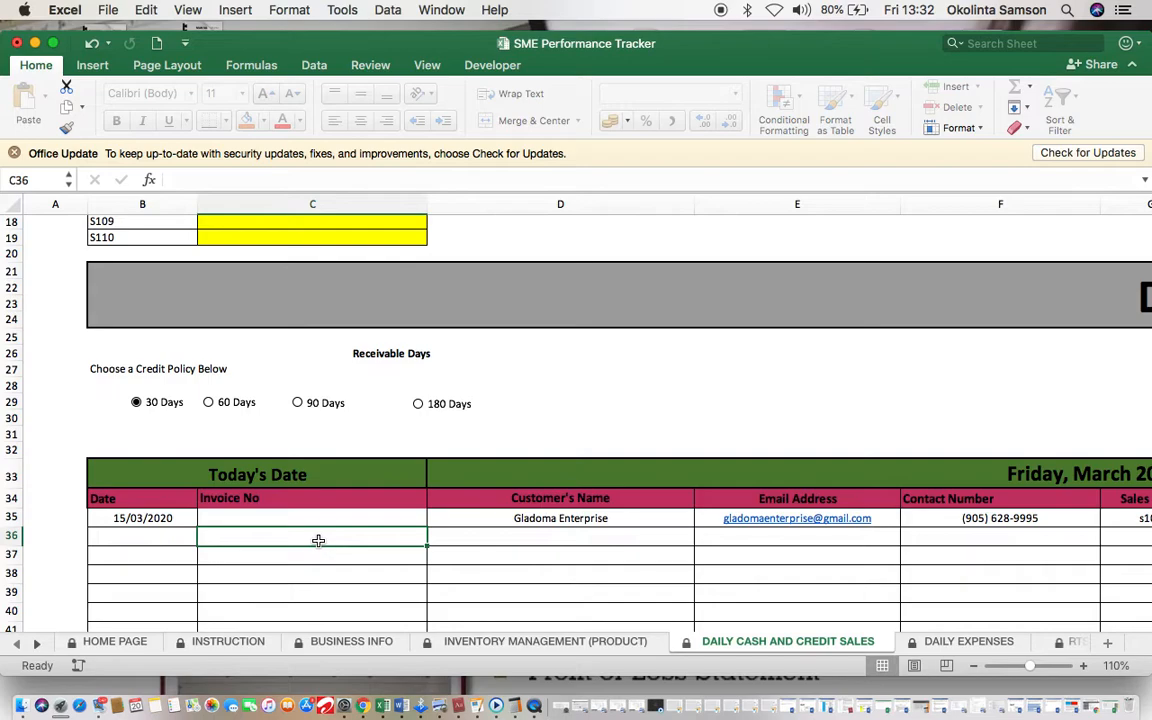
pyautogui.hscroll(10, 791, 493)
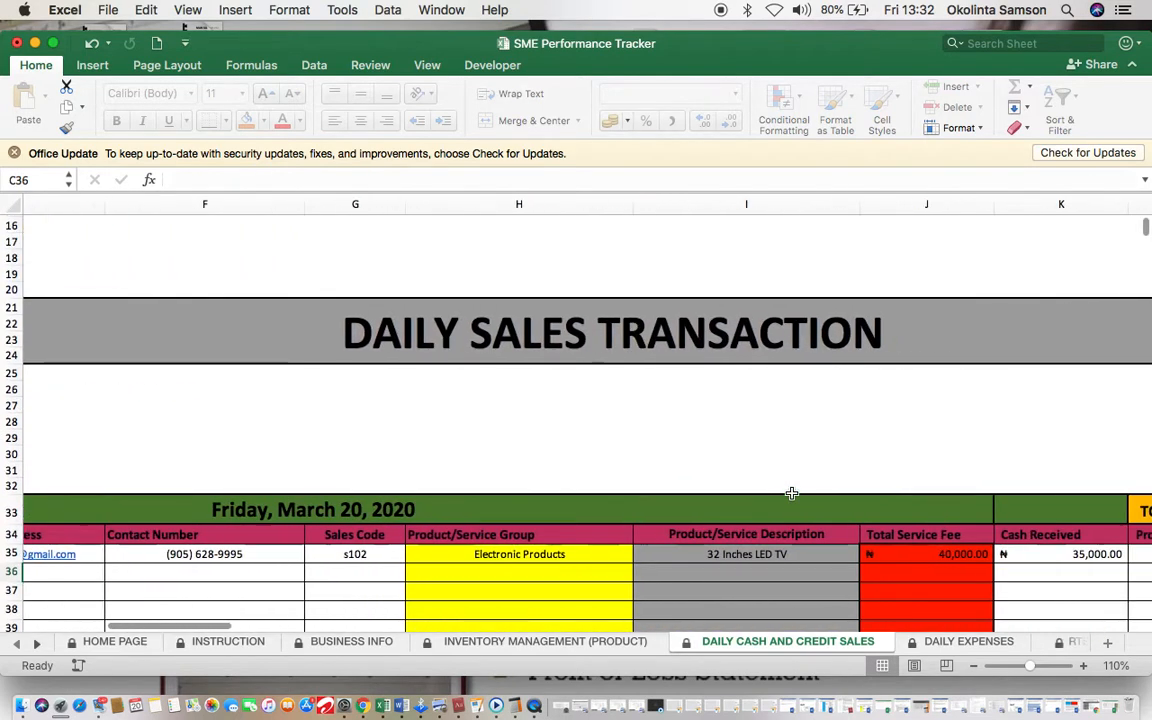
pyautogui.hscroll(3, 848, 553)
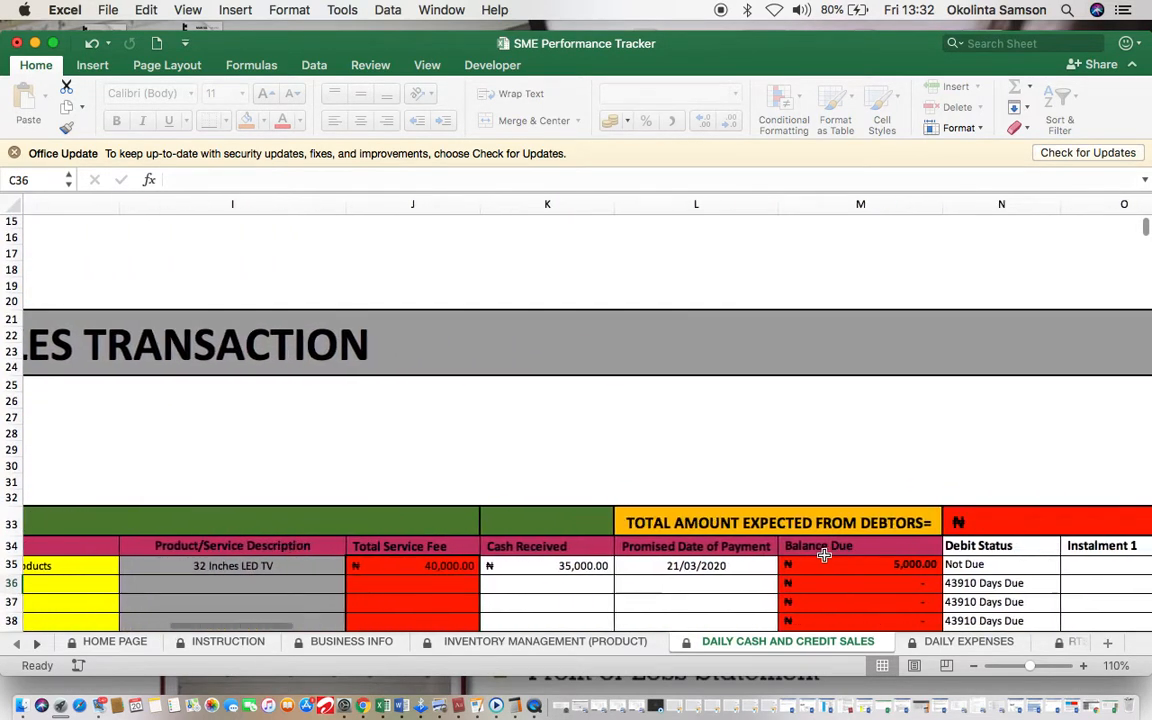
# Step: Select L35 and scroll until the Promised Date of Payment column shows row 35
pyautogui.click(711, 565)
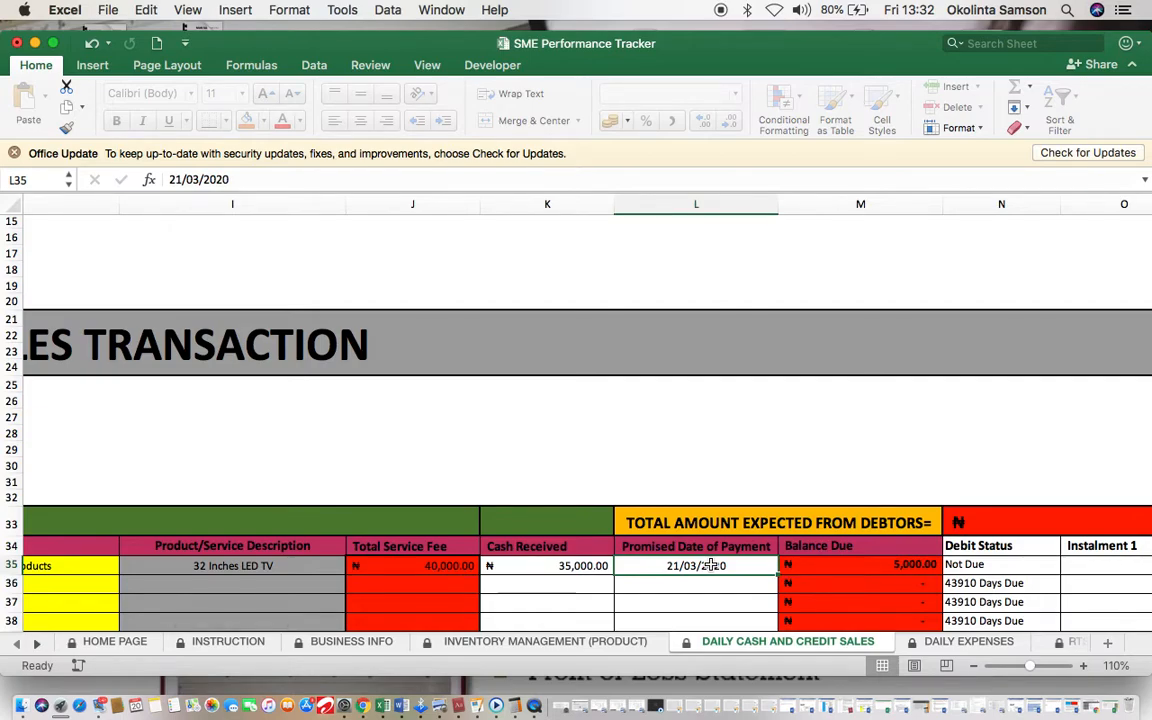
pyautogui.hscroll(-15, 711, 565)
pyautogui.hscroll(8, 711, 565)
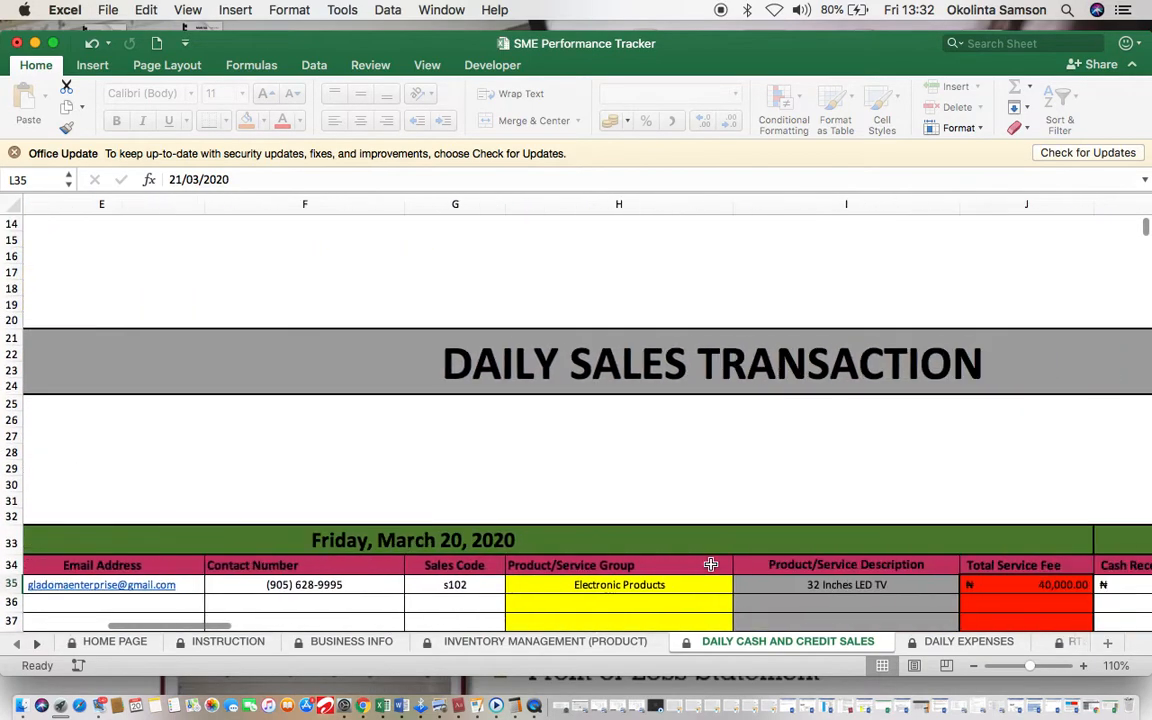
pyautogui.hscroll(5, 711, 565)
pyautogui.hscroll(-3, 596, 581)
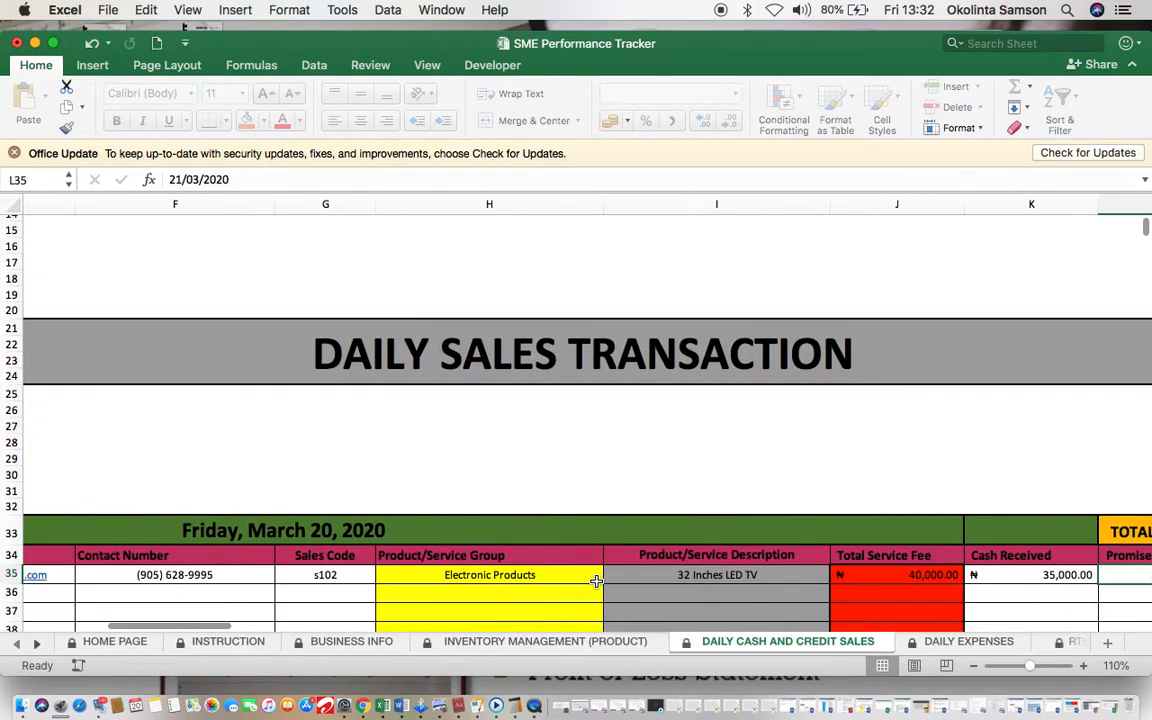
pyautogui.hscroll(2, 612, 577)
pyautogui.scroll(1, 612, 577)
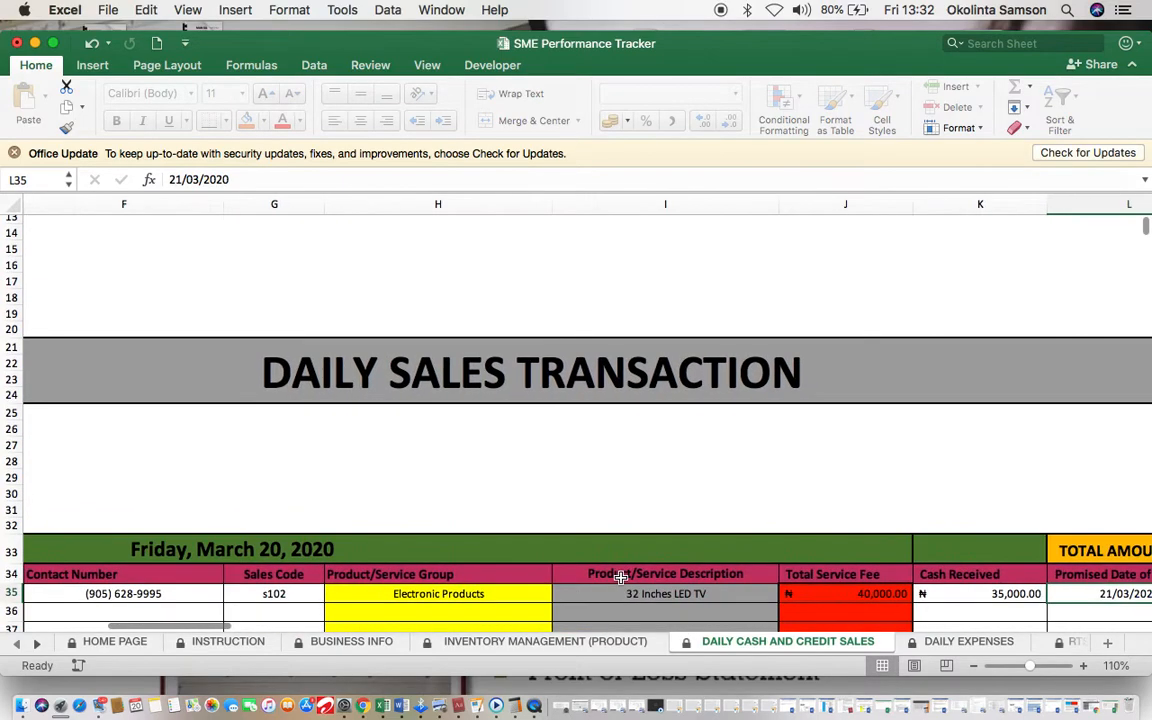
pyautogui.hscroll(3, 620, 577)
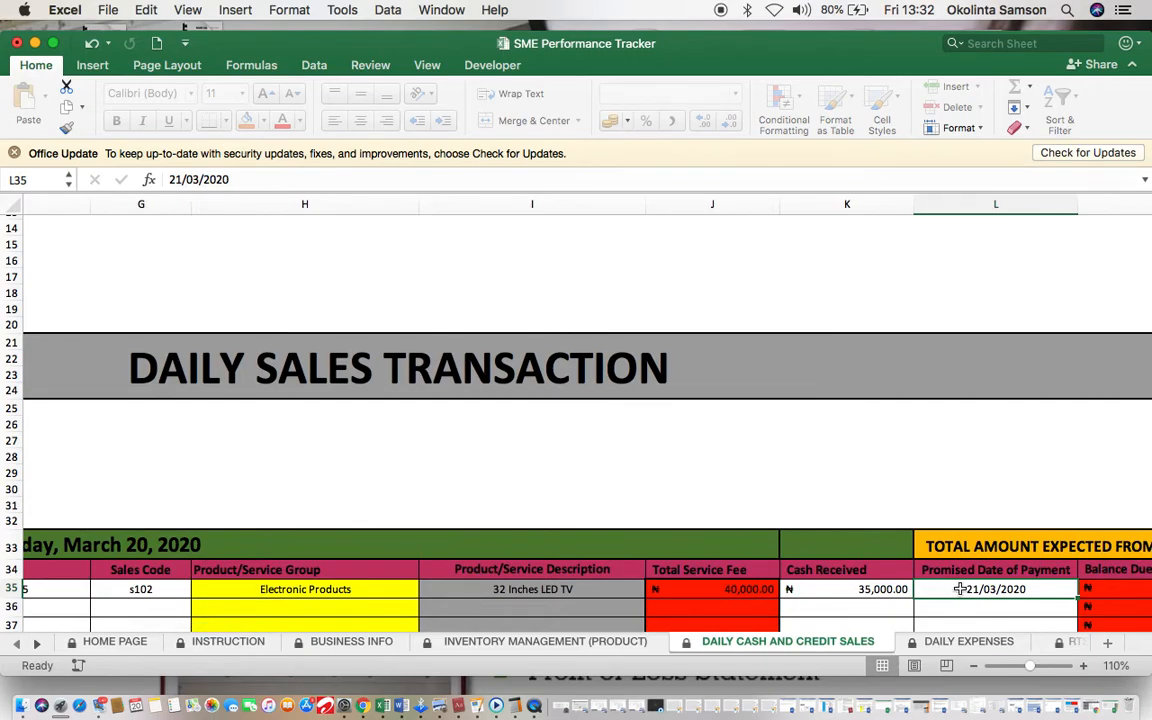
pyautogui.hscroll(-15, 357, 501)
pyautogui.hscroll(-4, 506, 517)
pyautogui.hscroll(15, 560, 530)
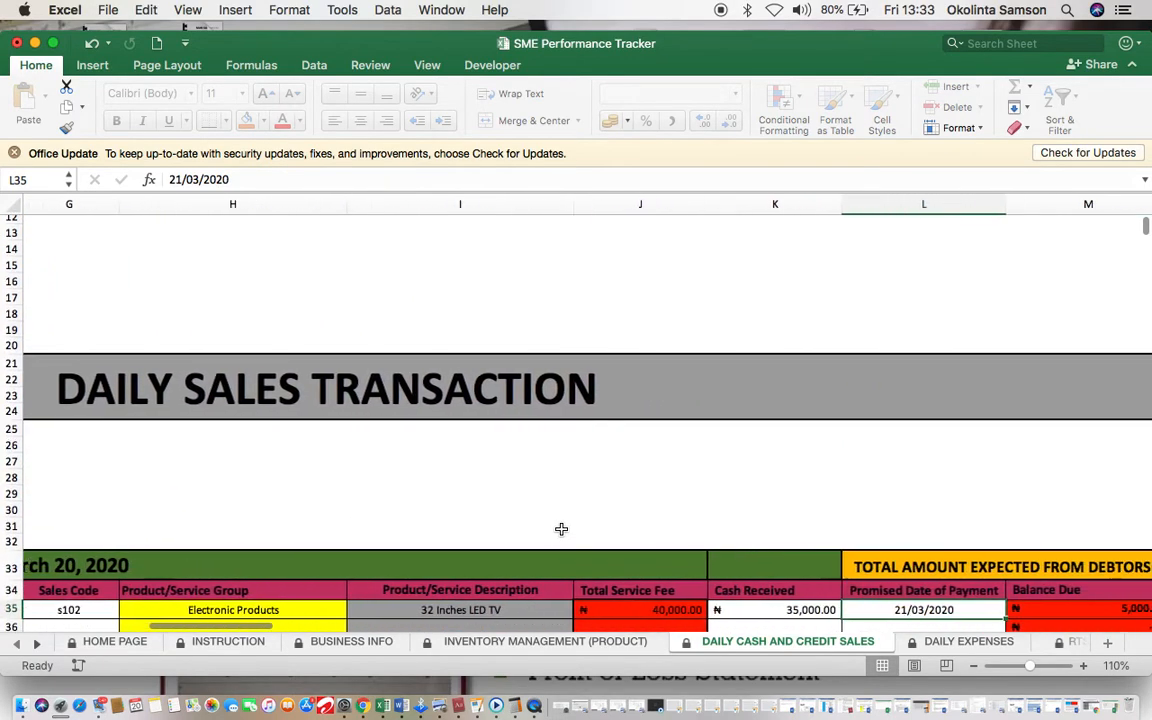
pyautogui.hscroll(3, 561, 529)
pyautogui.scroll(-2, 561, 529)
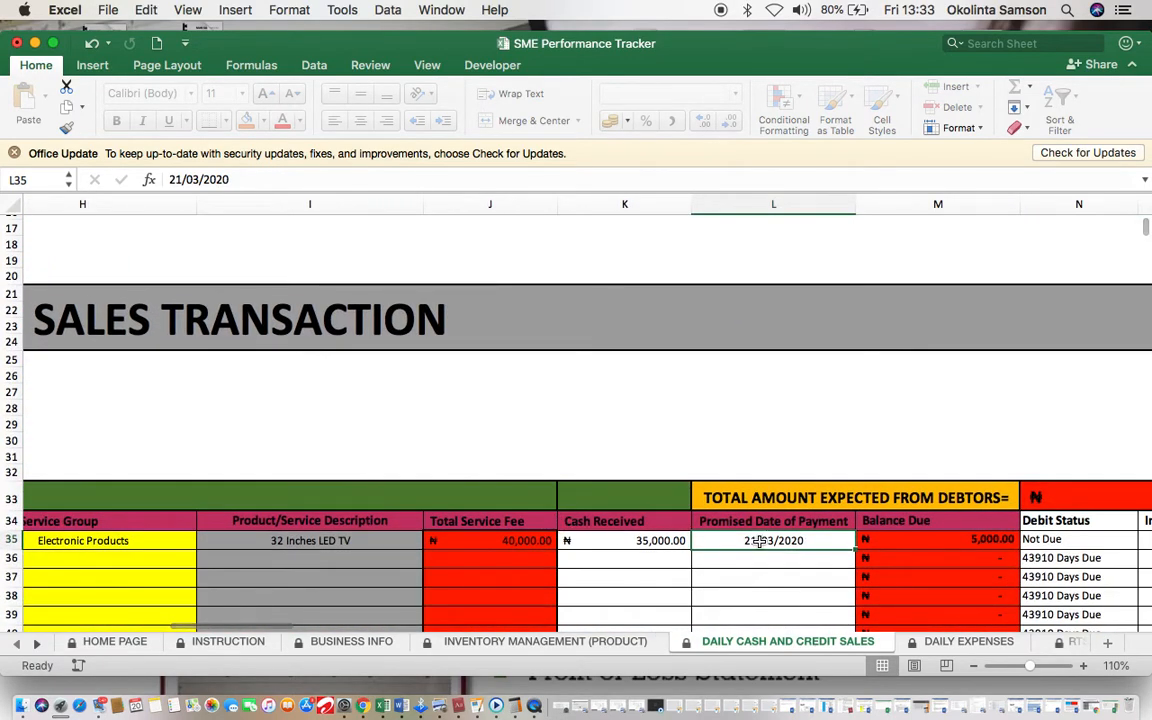
# Step: Replace the L35 promised payment date with 18/03/2020 so the status shows 2 Days Due
pyautogui.write('18/03/2020')
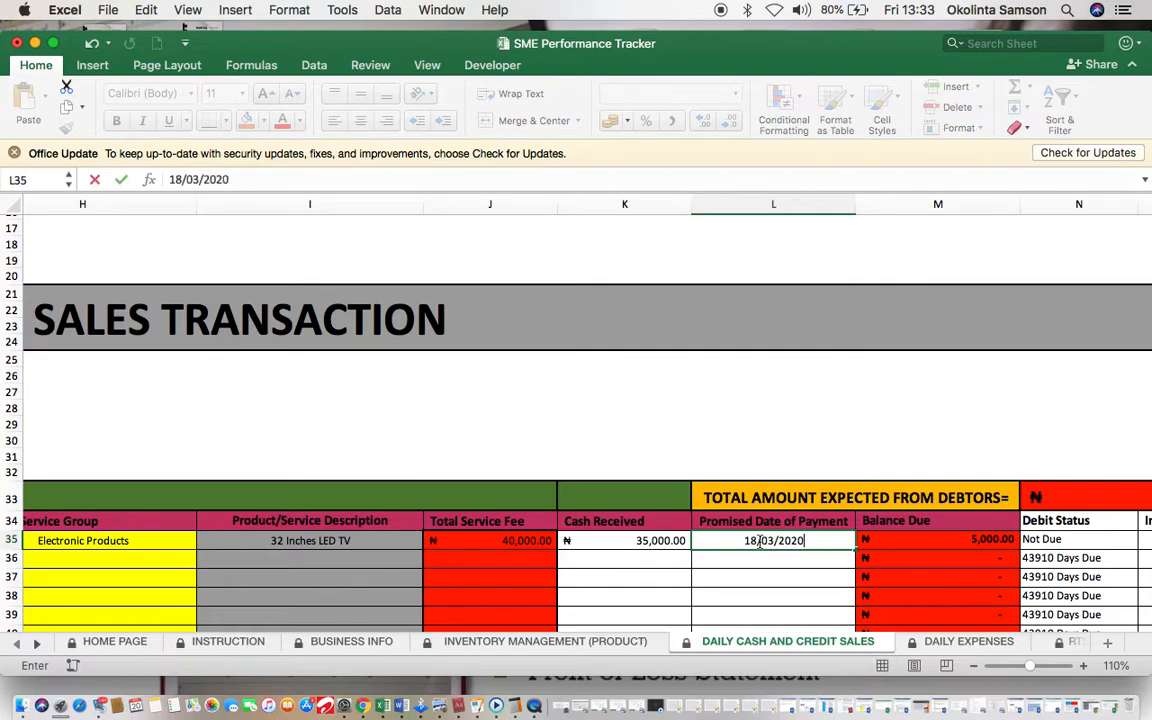
pyautogui.click(810, 577)
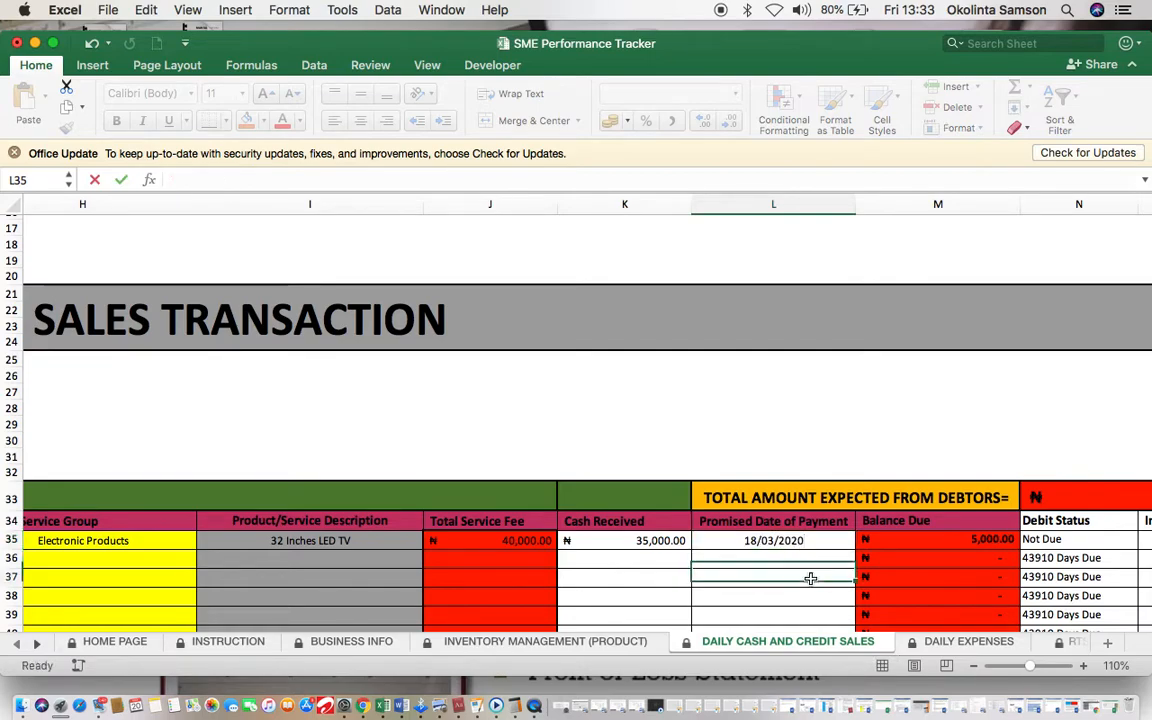
pyautogui.hscroll(3, 810, 578)
pyautogui.scroll(2, 815, 580)
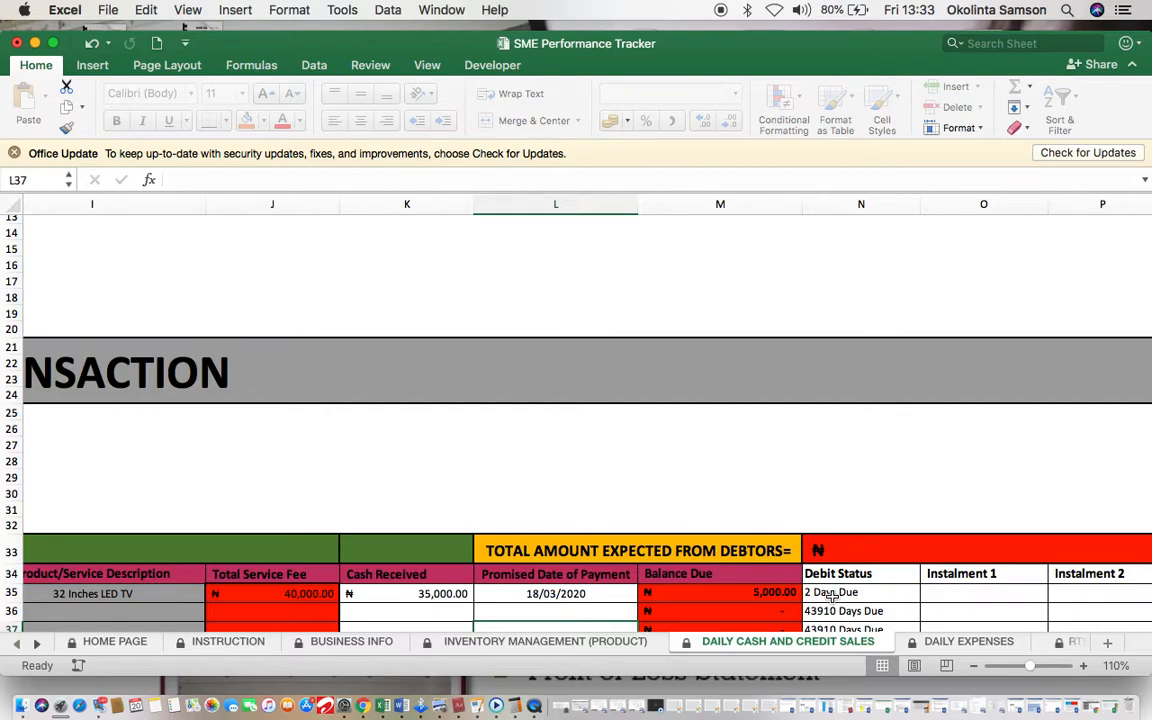
# Step: Enter 5000 under Instalment 1 in O35, bringing the LED TV balance due to zero
pyautogui.click(937, 593)
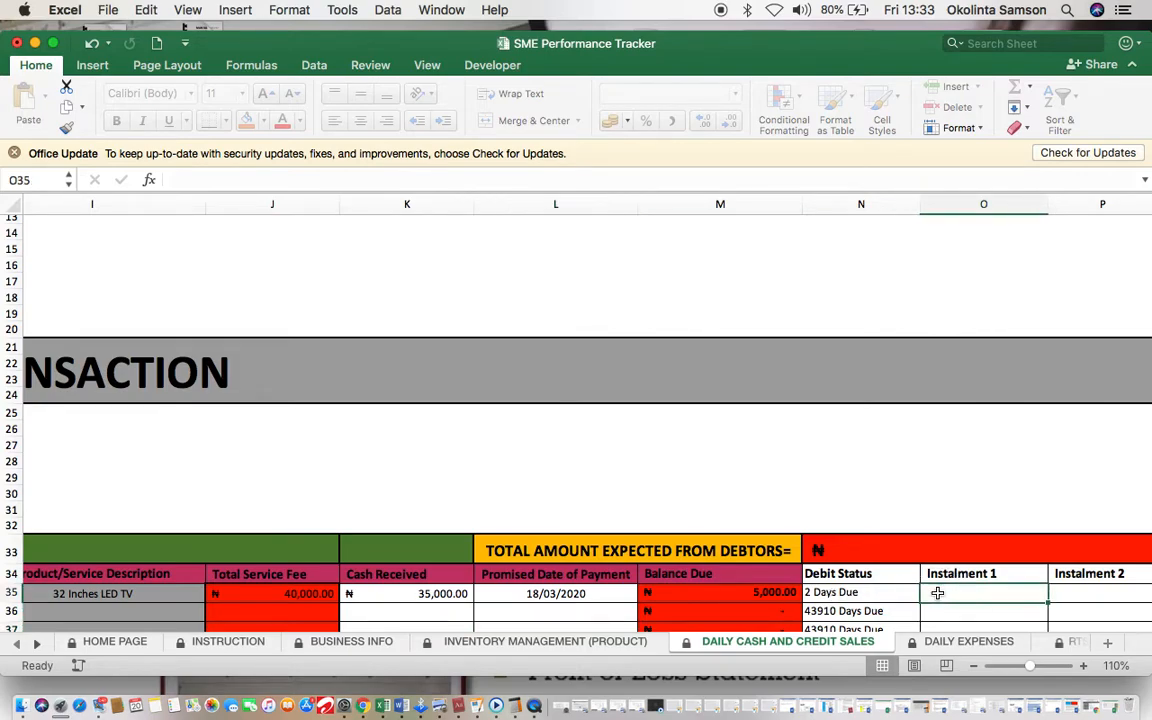
pyautogui.write('5000')
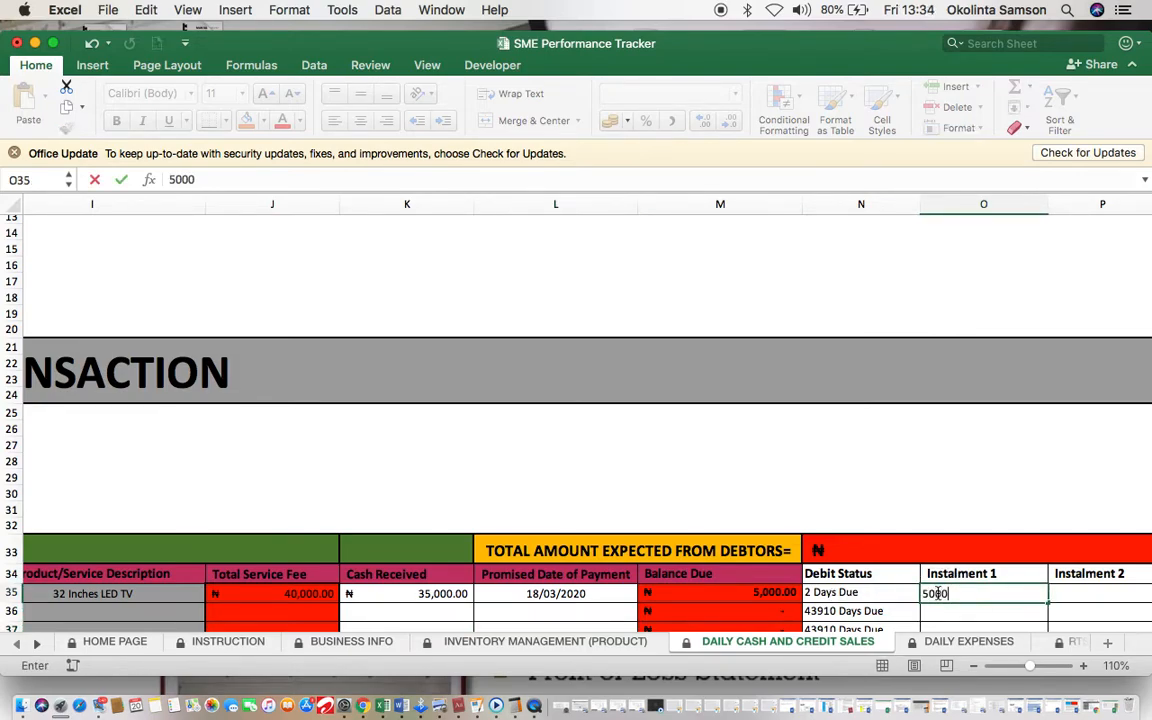
pyautogui.click(924, 511)
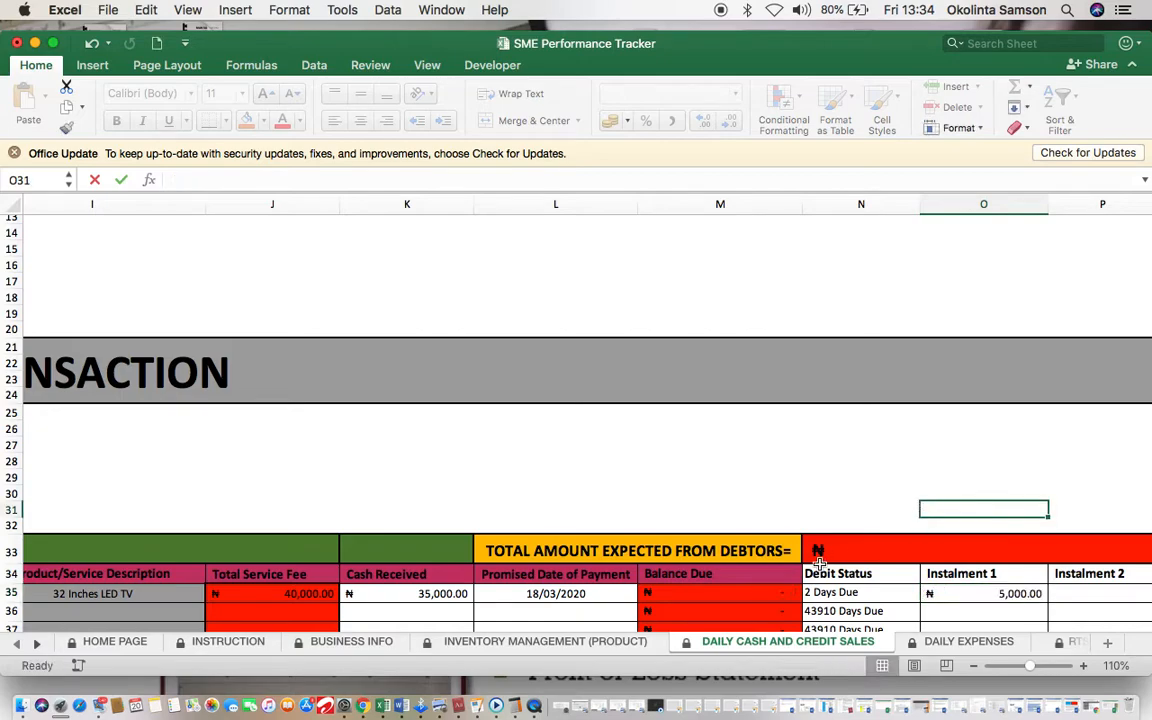
pyautogui.scroll(-1, 776, 594)
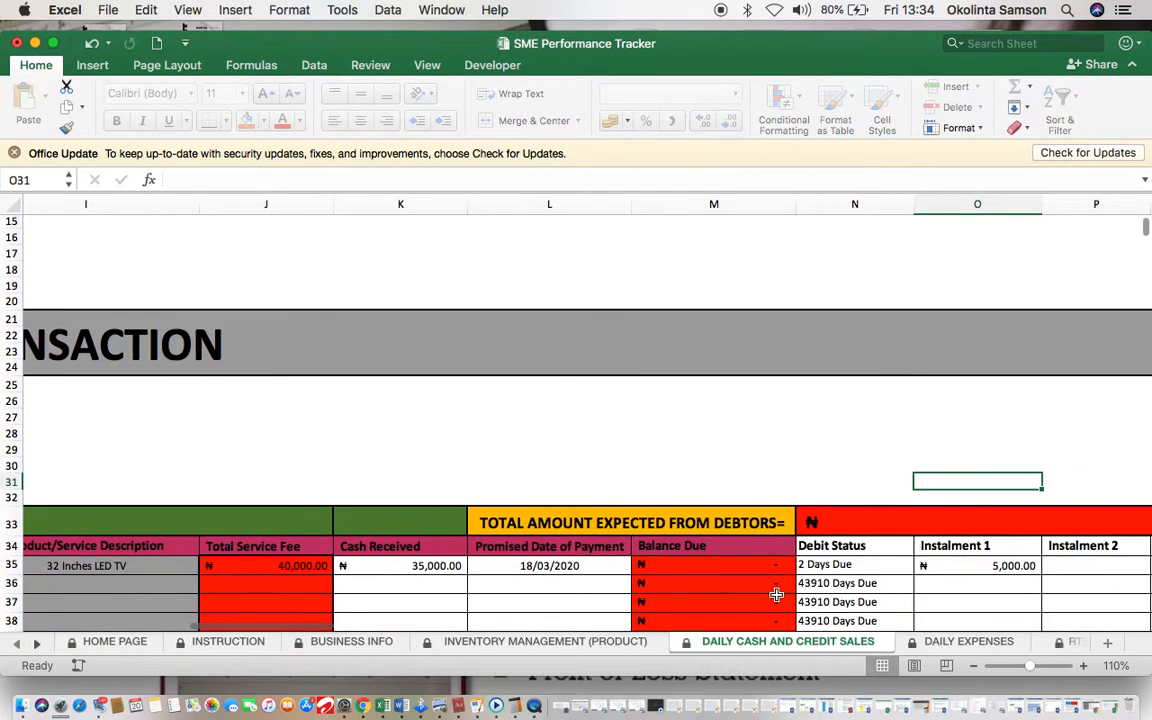
pyautogui.hscroll(5, 776, 594)
pyautogui.hscroll(-6, 776, 594)
pyautogui.hscroll(-4, 776, 594)
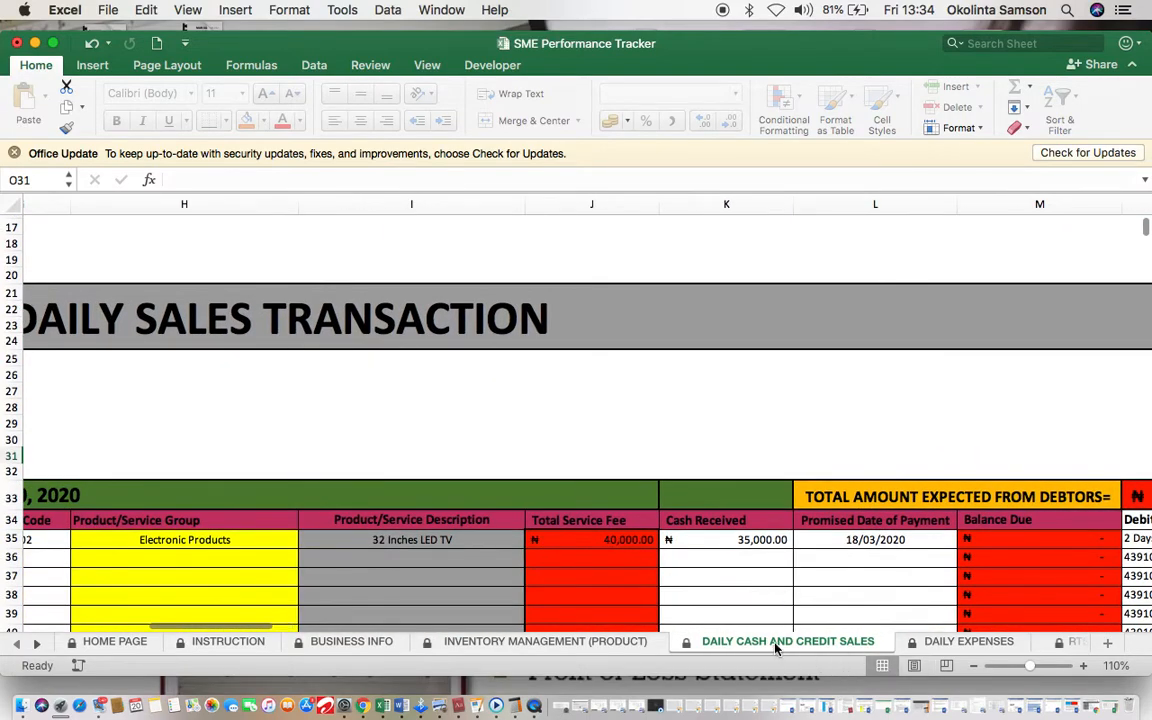
pyautogui.hscroll(-8, 730, 568)
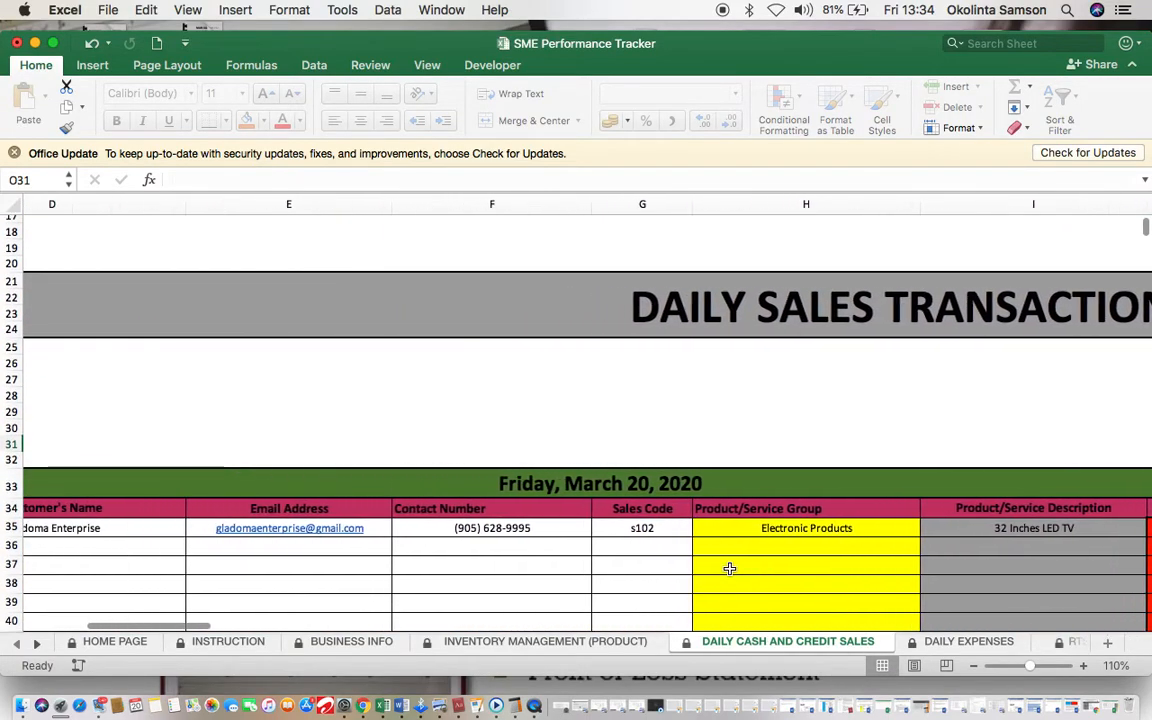
pyautogui.scroll(-10, 730, 568)
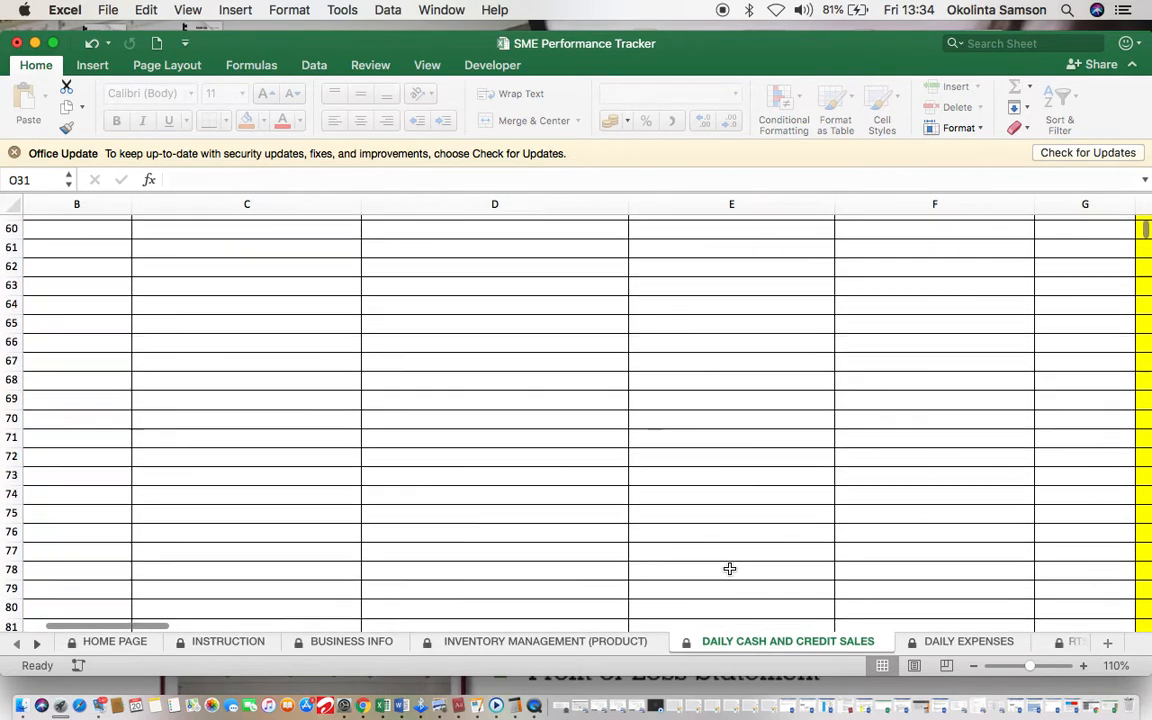
pyautogui.scroll(15, 730, 568)
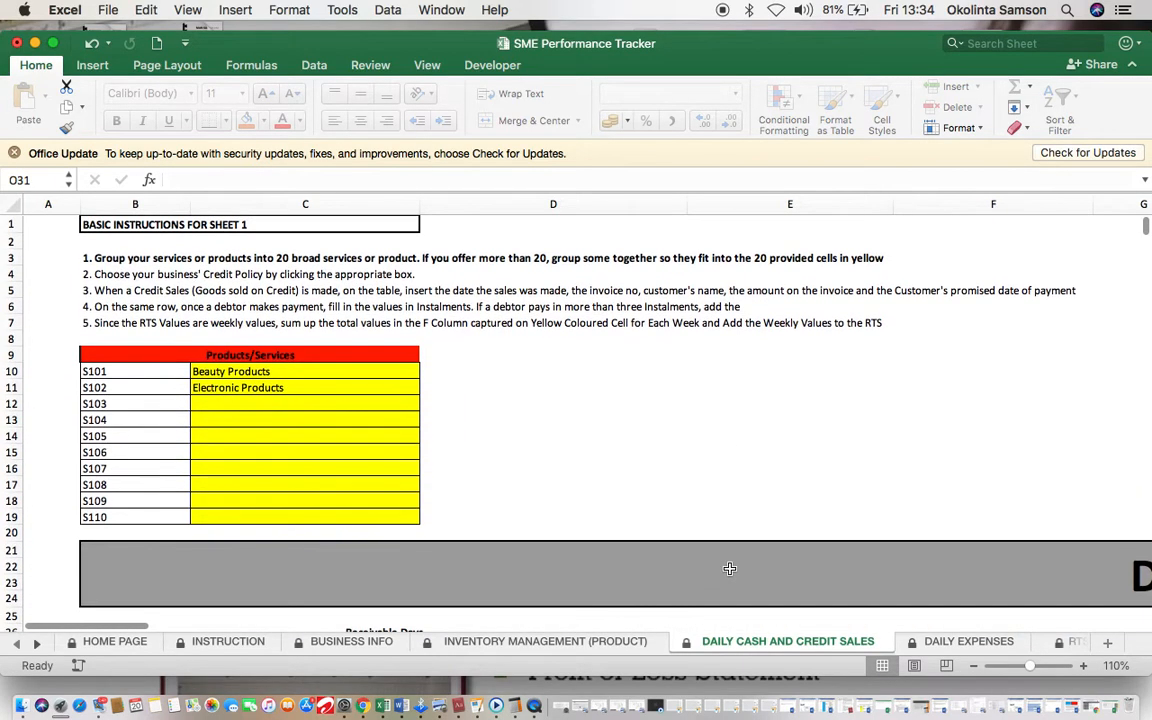
# Step: Switch back and forth between the DAILY EXPENSES and DAILY CASH AND CREDIT SALES sheets
pyautogui.click(931, 645)
pyautogui.click(762, 641)
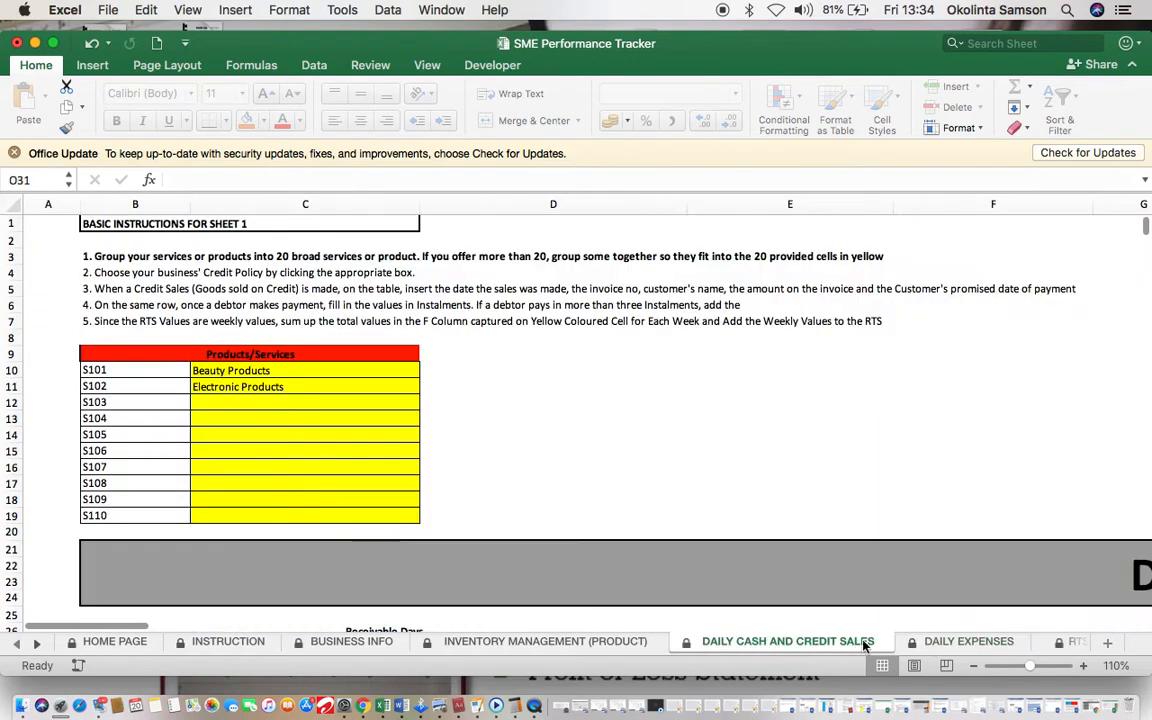
pyautogui.click(908, 641)
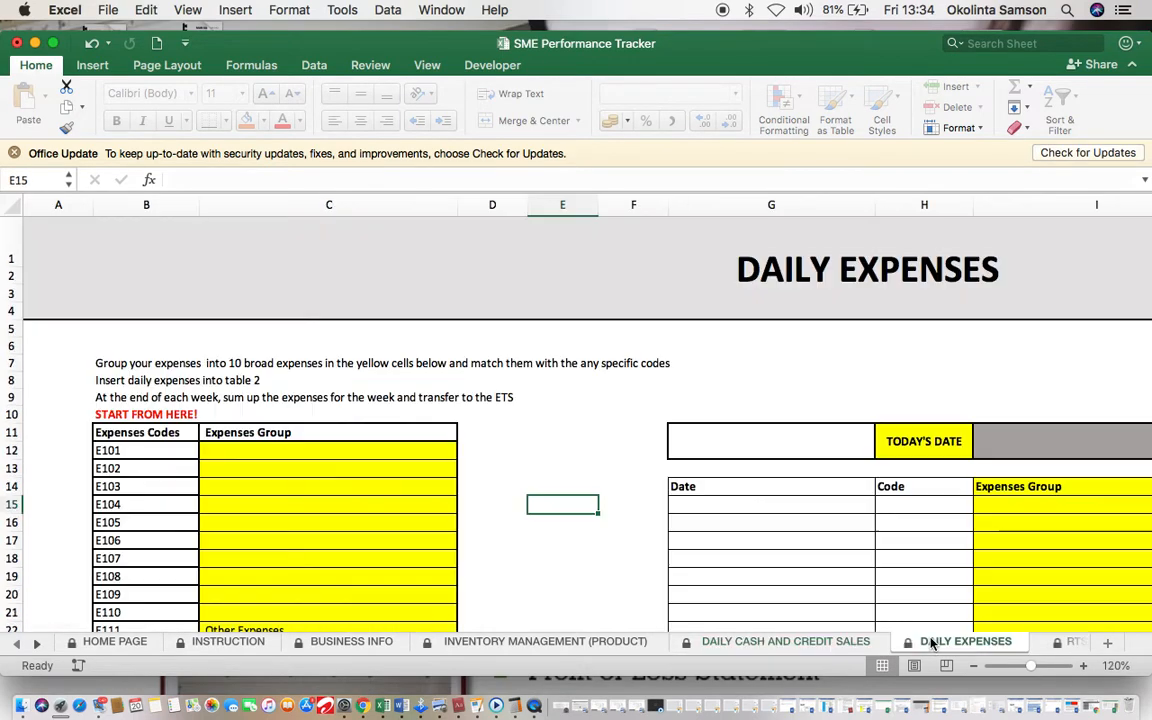
pyautogui.click(838, 648)
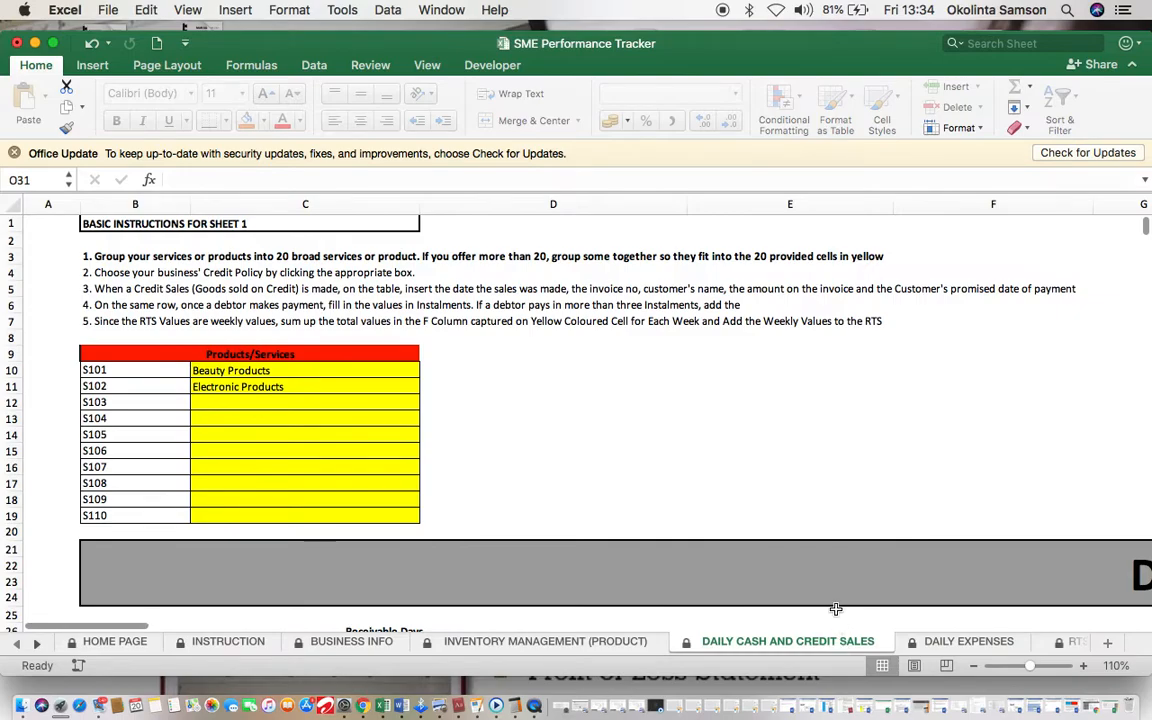
pyautogui.scroll(-5, 836, 609)
pyautogui.hscroll(3, 836, 609)
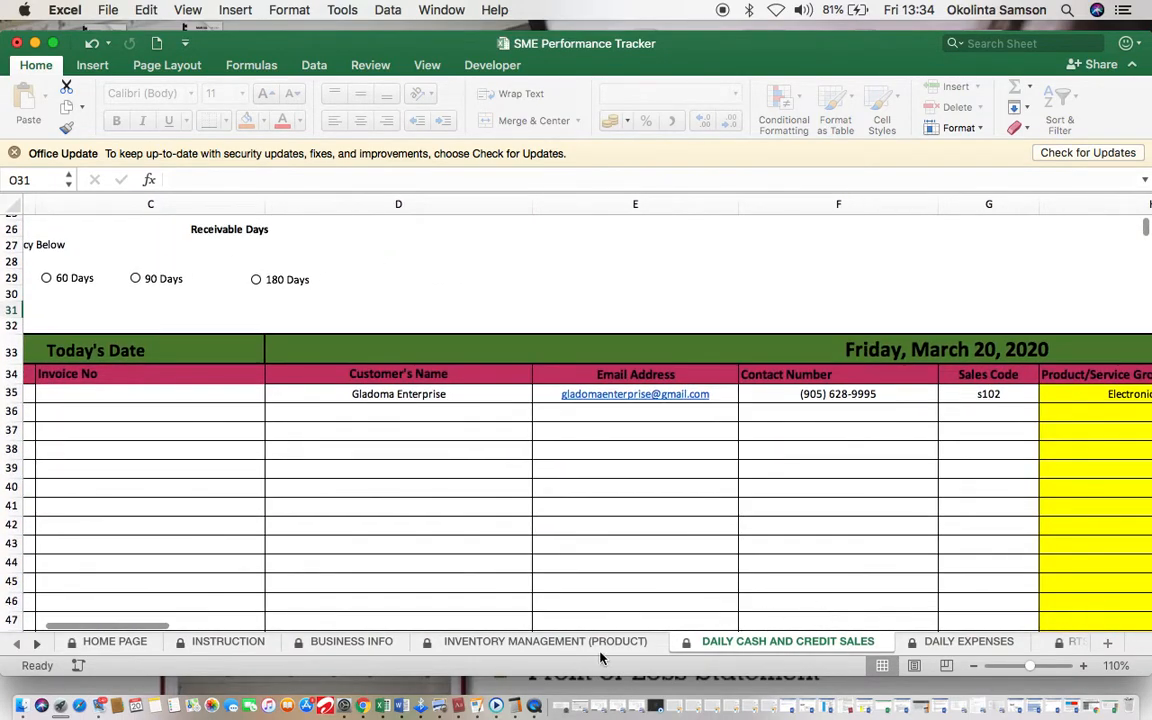
# Step: Open INVENTORY MANAGEMENT (PRODUCT) and browse its Sales/Stock Sold Out table, ending on that sheet
pyautogui.click(587, 645)
pyautogui.hscroll(4, 836, 496)
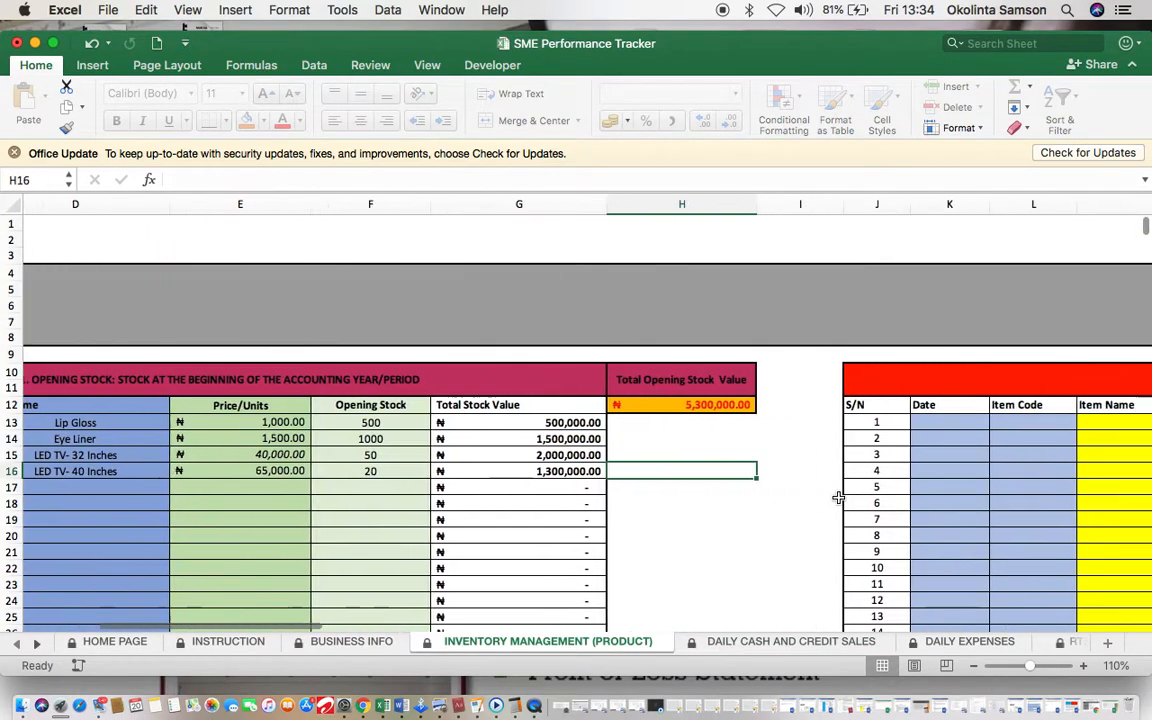
pyautogui.hscroll(8, 838, 497)
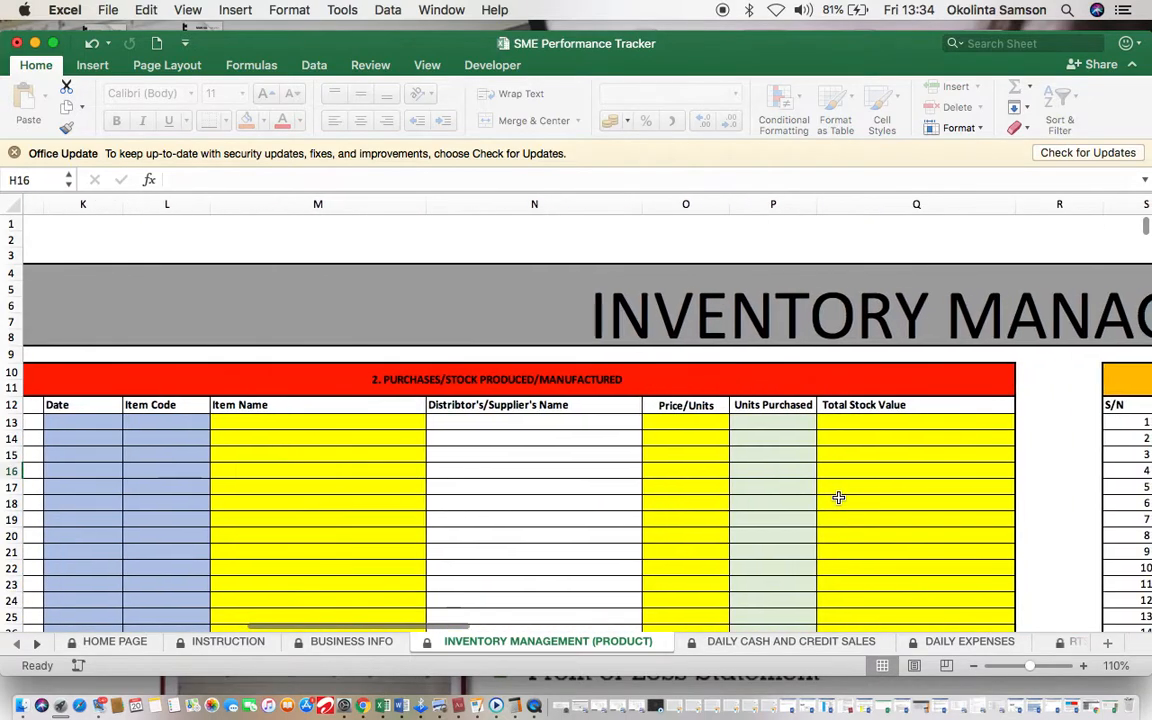
pyautogui.hscroll(2, 838, 497)
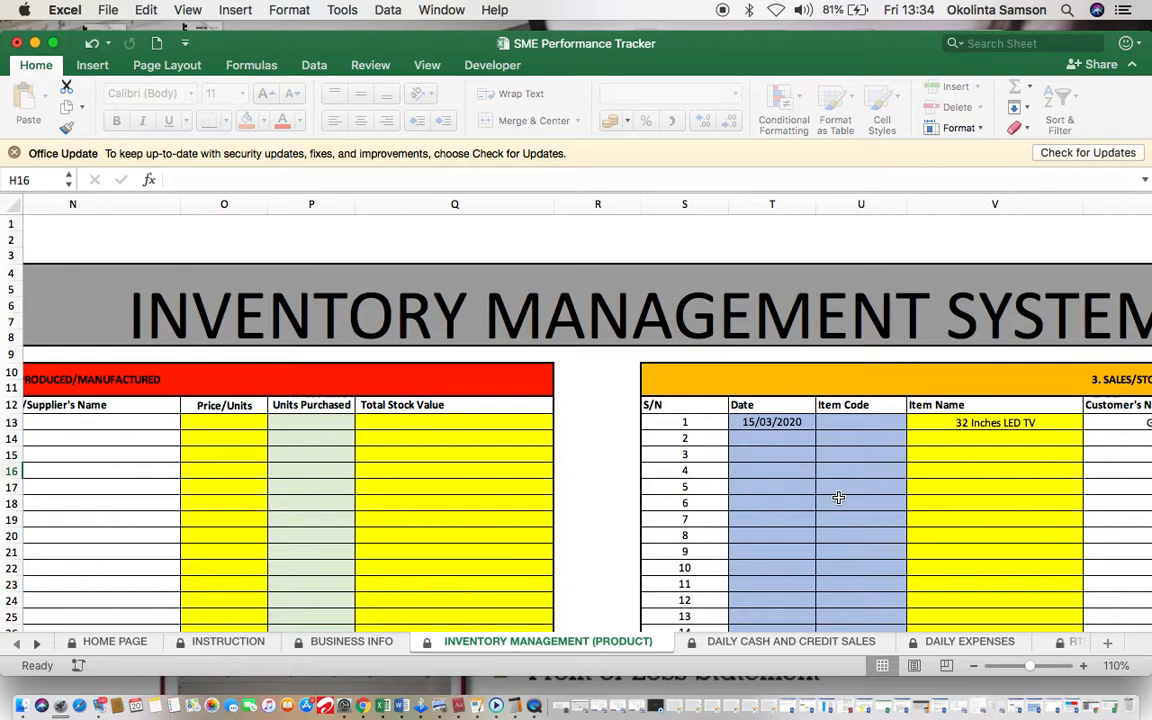
pyautogui.hscroll(-15, 838, 497)
pyautogui.hscroll(1, 838, 497)
pyautogui.click(778, 642)
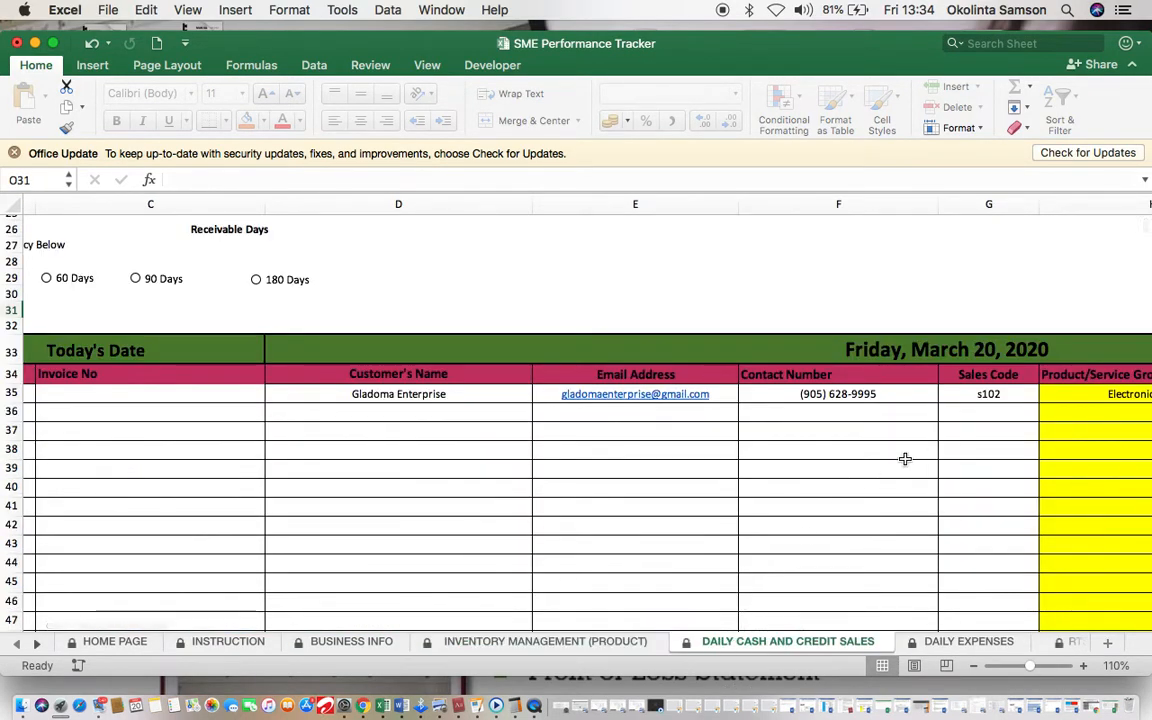
pyautogui.click(527, 641)
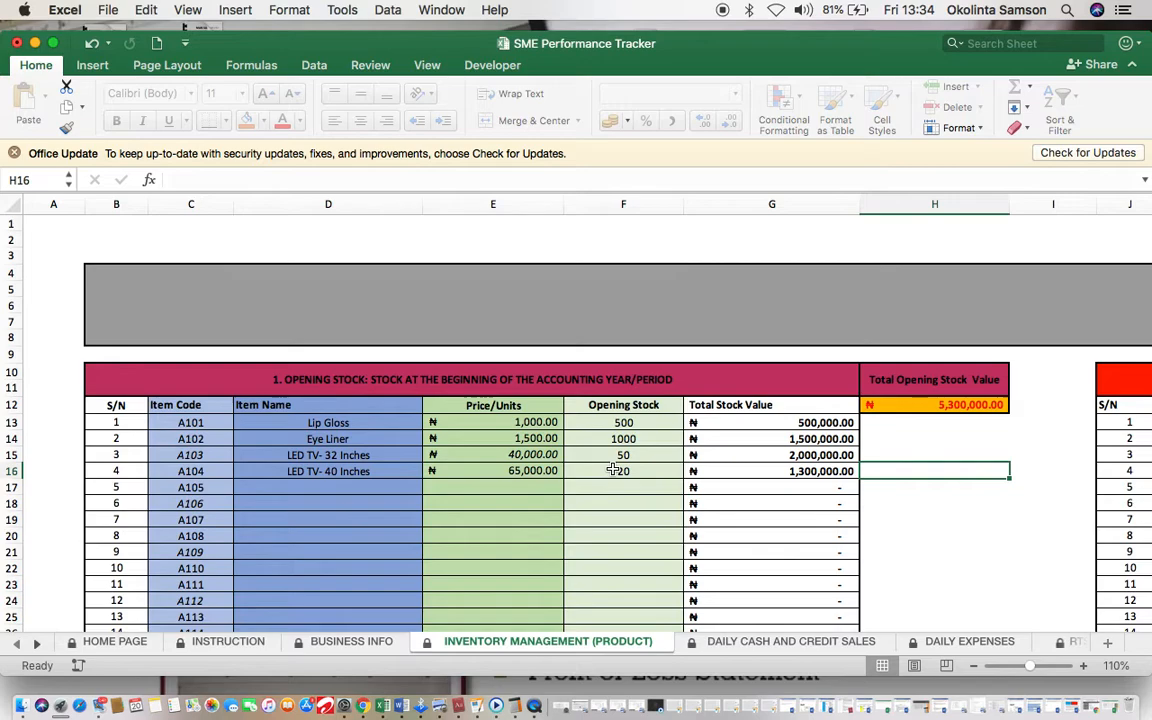
pyautogui.hscroll(15, 613, 469)
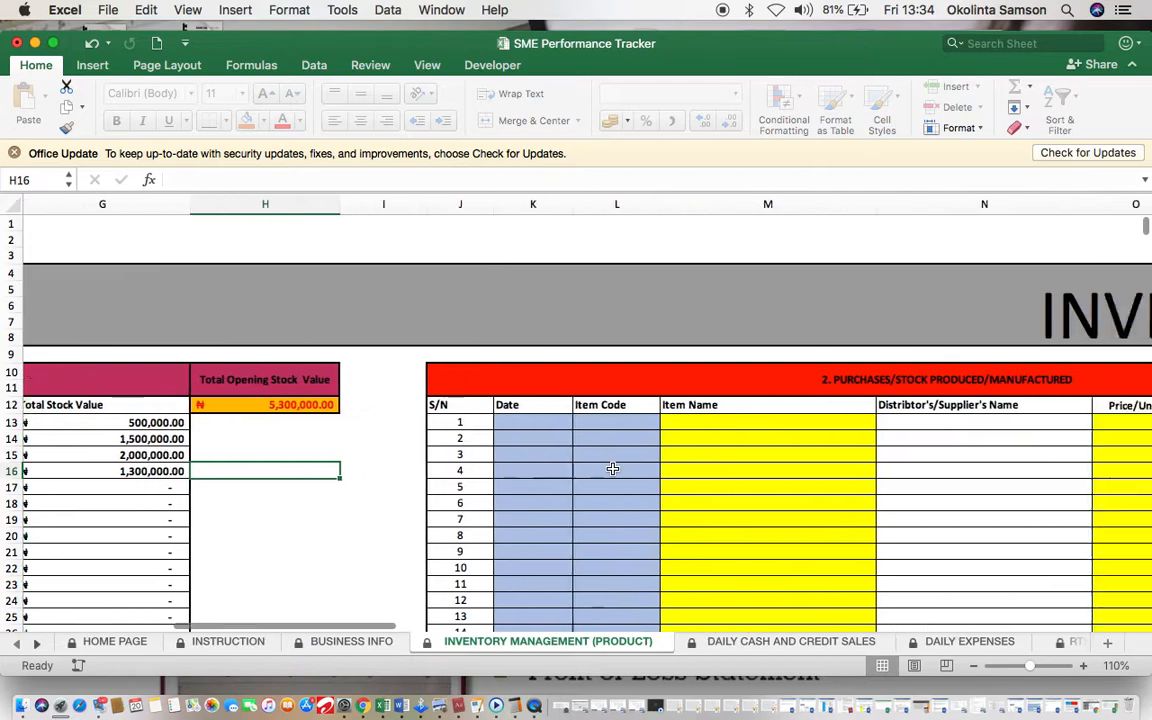
pyautogui.hscroll(10, 613, 469)
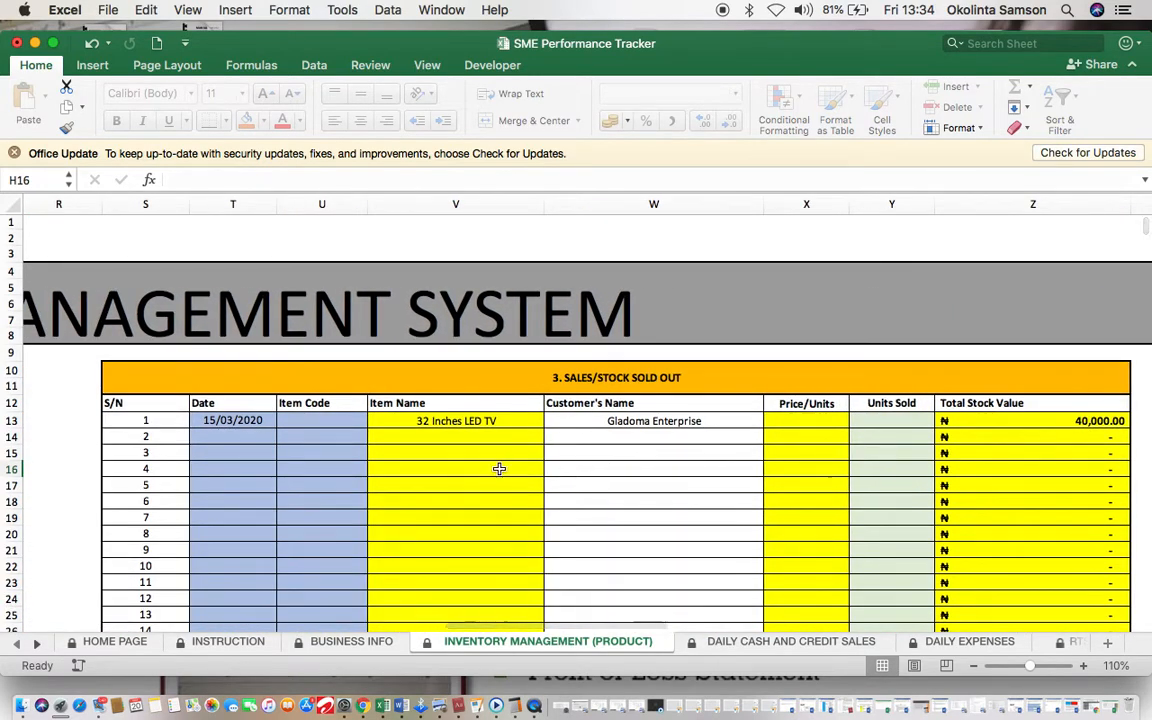
pyautogui.click(781, 648)
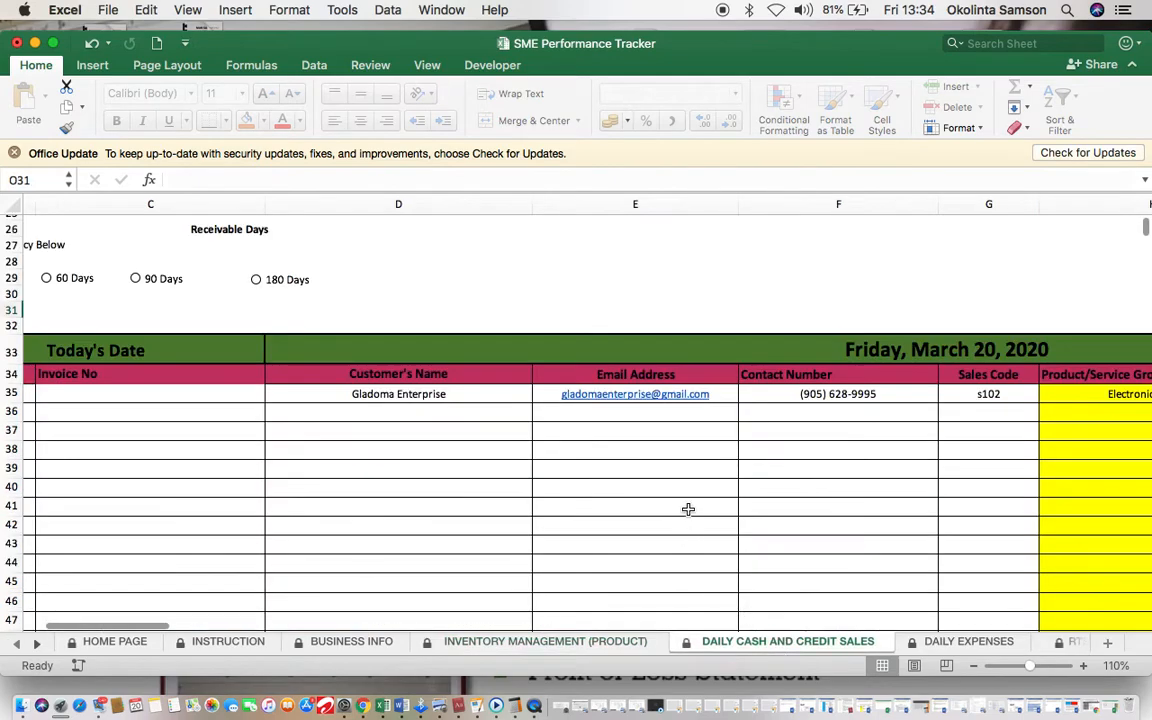
pyautogui.scroll(3, 678, 492)
pyautogui.click(575, 641)
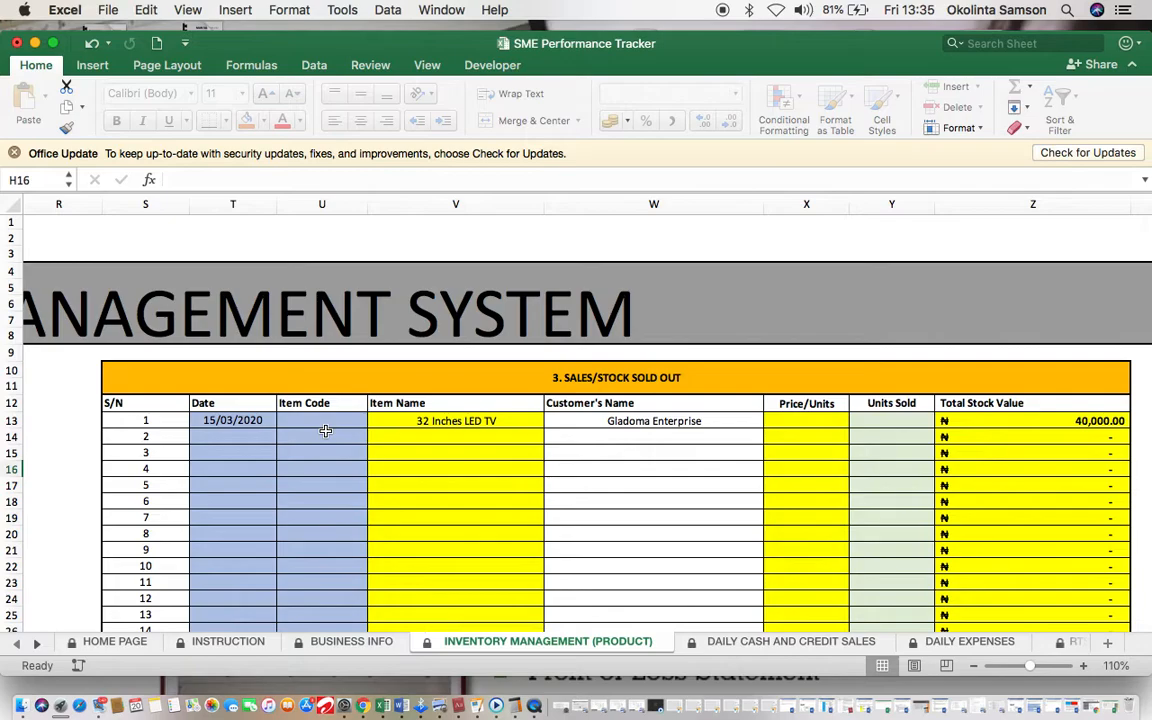
# Step: Enter item code A103 in U13 for the first sale, fixing an extra digit
pyautogui.click(350, 421)
pyautogui.hscroll(-1, 463, 459)
pyautogui.hscroll(-15, 463, 459)
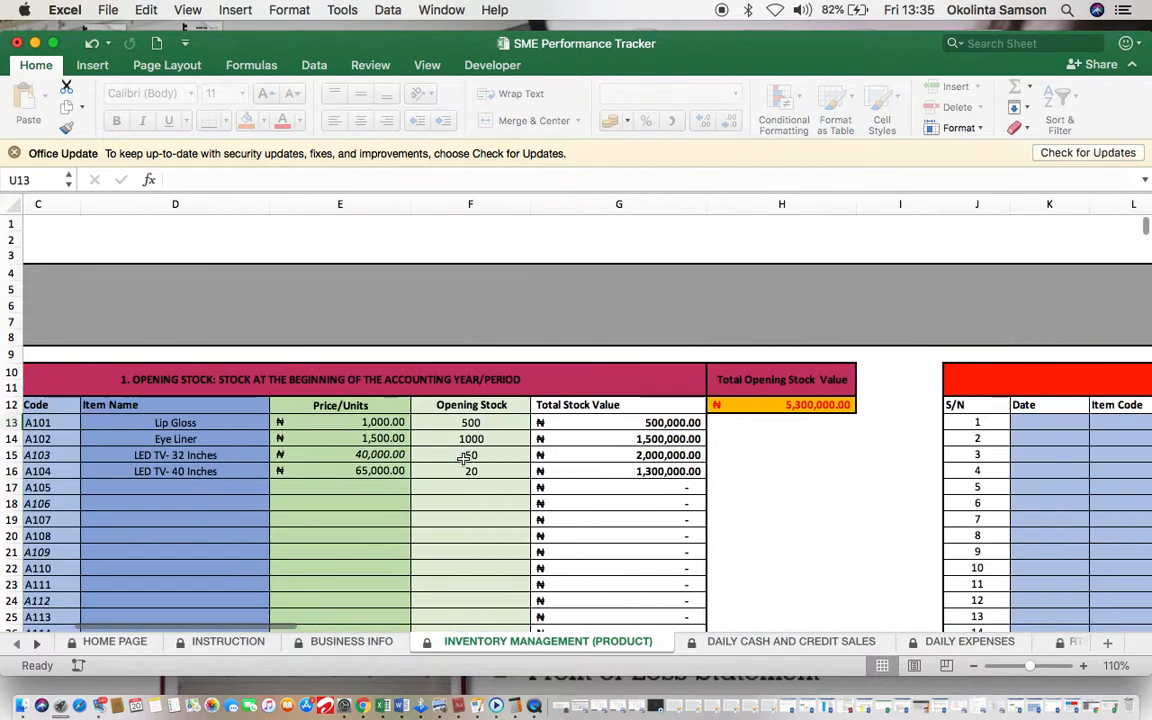
pyautogui.hscroll(15, 511, 543)
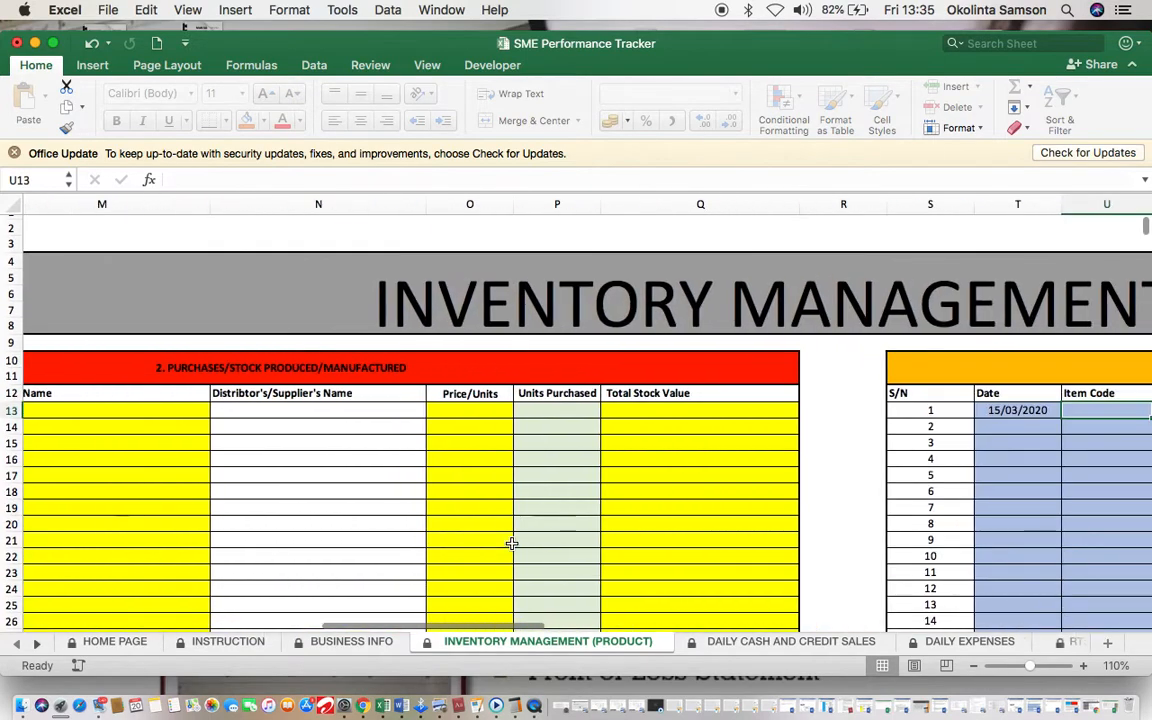
pyautogui.write('A1033')
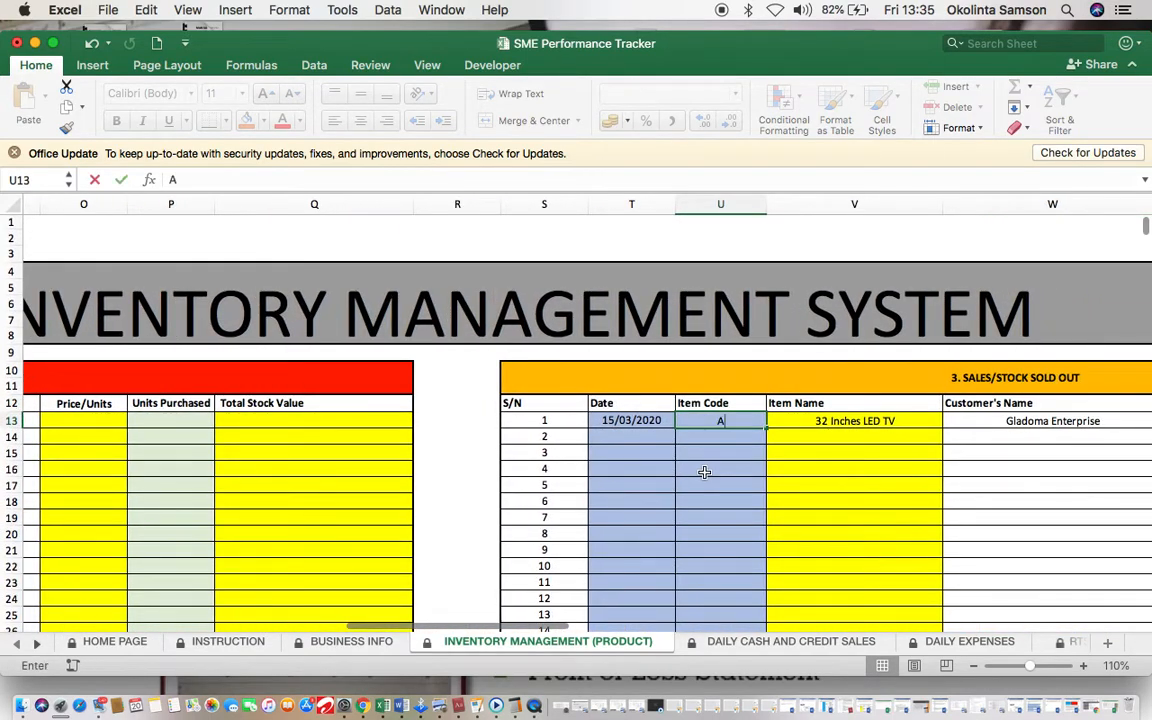
pyautogui.press('BackSpace')
pyautogui.click(746, 565)
# Step: Record 1 unit sold in Y13 and scroll right to the Closing Stock table
pyautogui.hscroll(5, 746, 565)
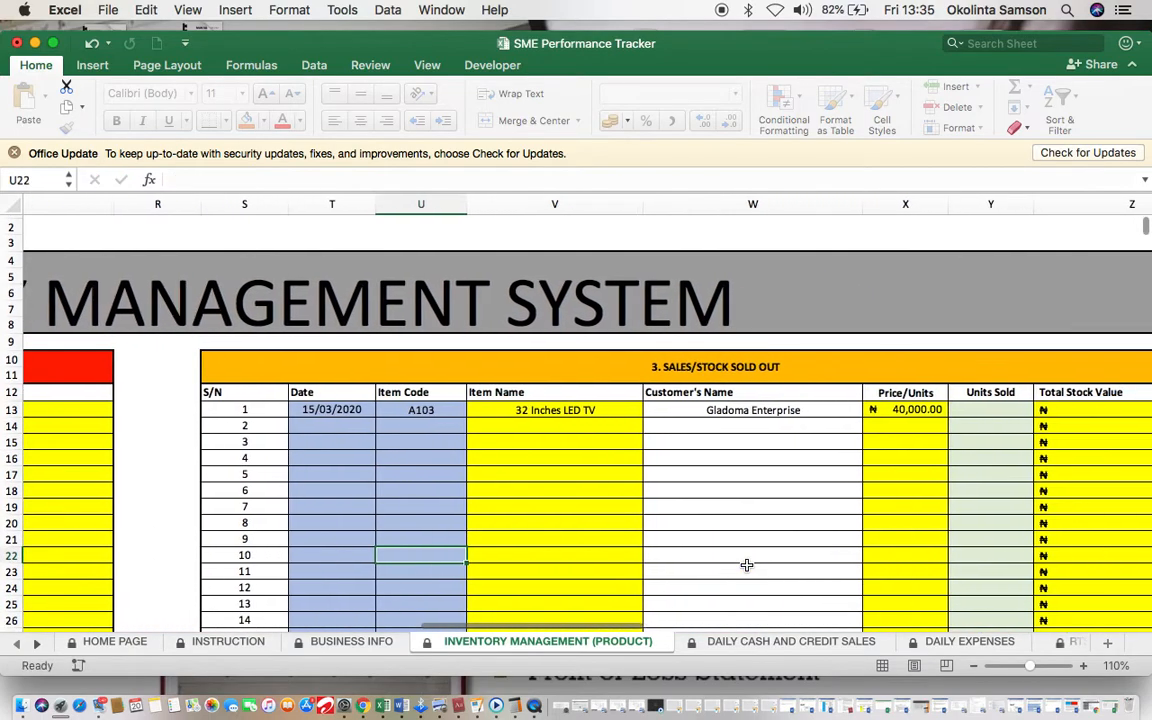
pyautogui.hscroll(2, 893, 410)
pyautogui.click(878, 422)
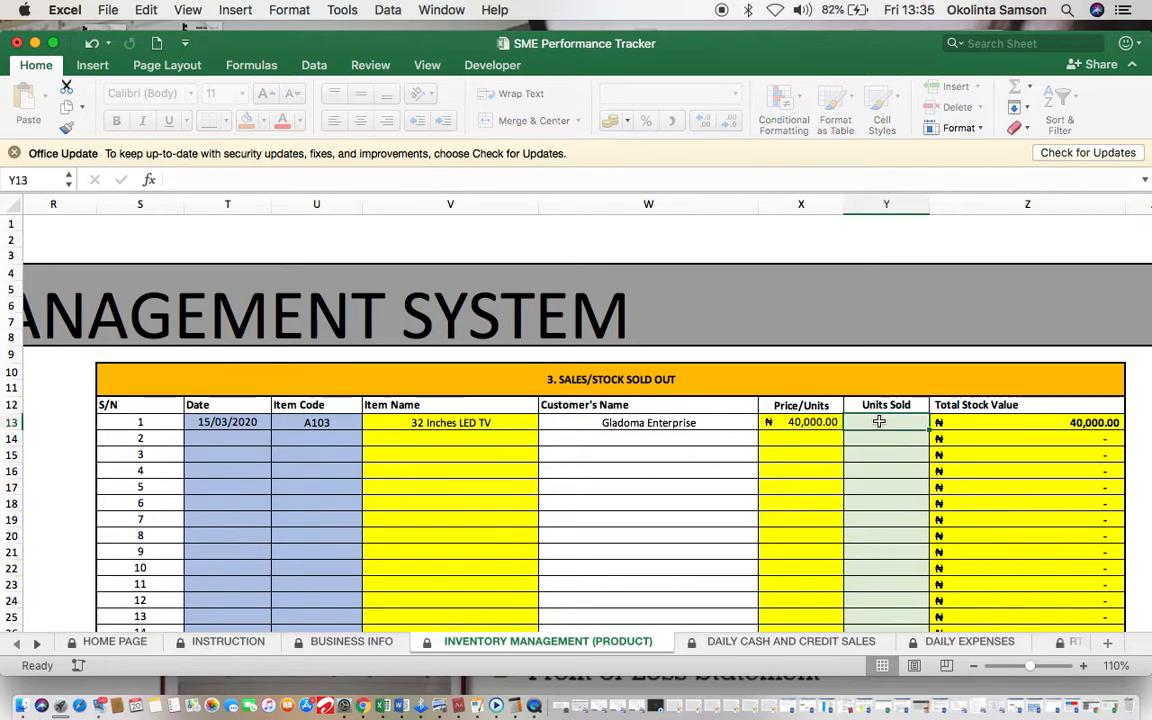
pyautogui.write('1')
pyautogui.click(886, 471)
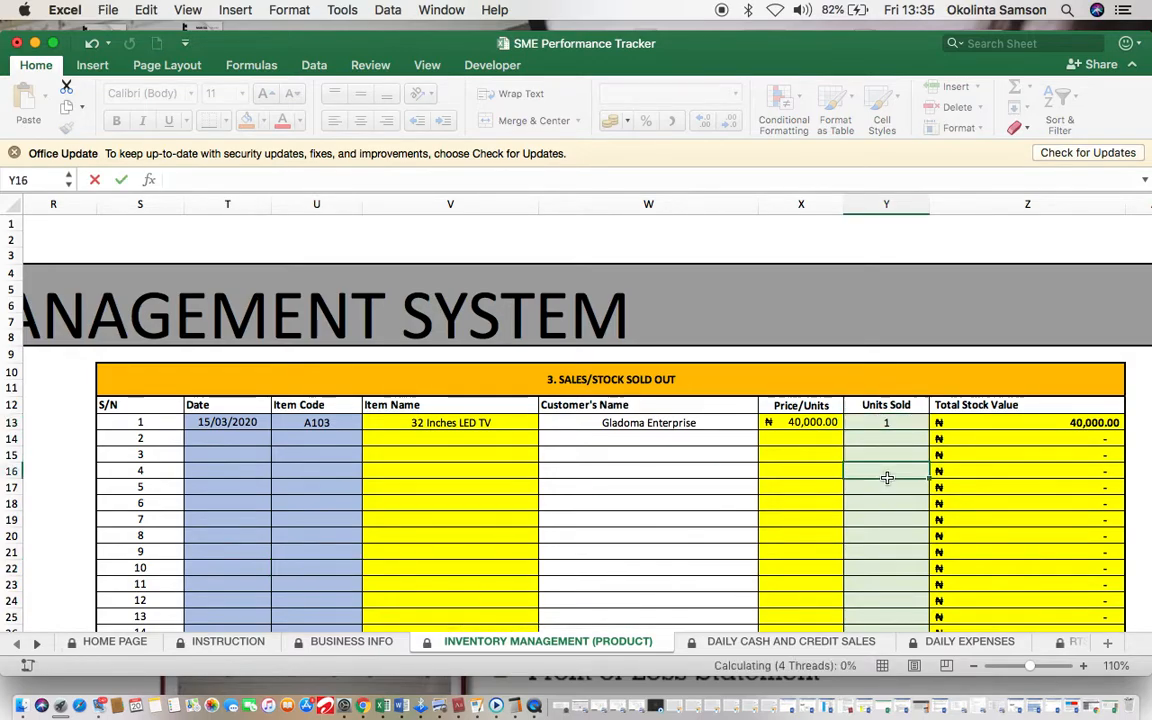
pyautogui.hscroll(5, 886, 471)
pyautogui.hscroll(1, 886, 478)
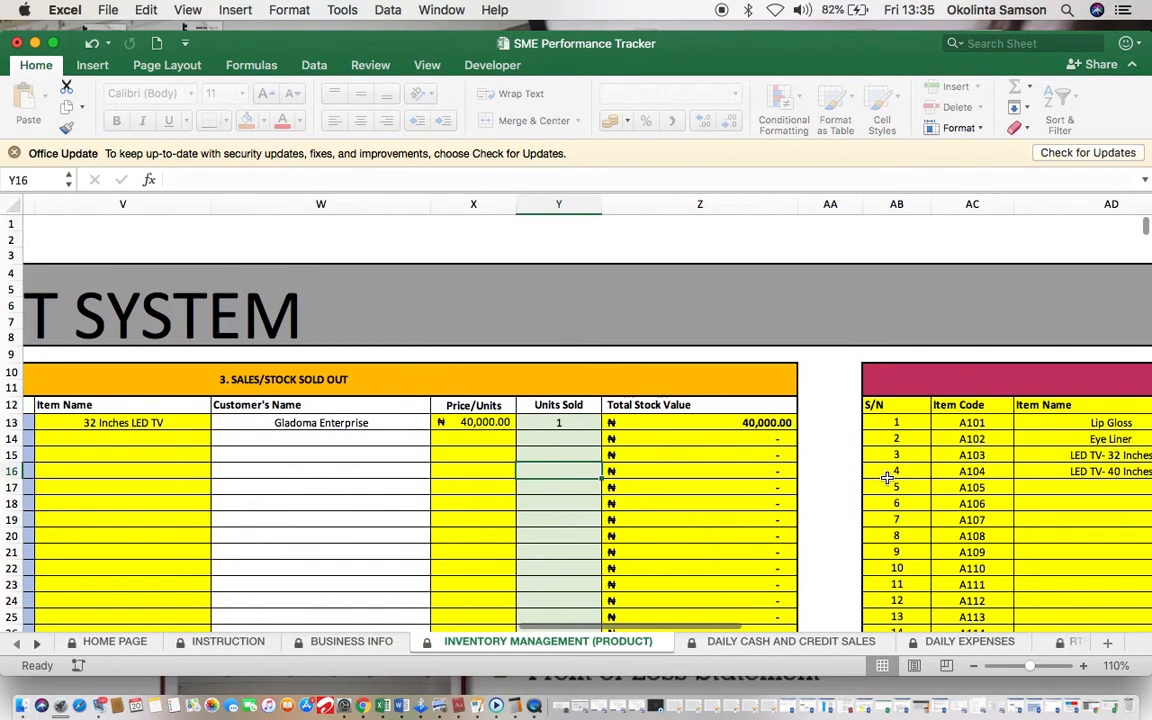
pyautogui.hscroll(10, 886, 478)
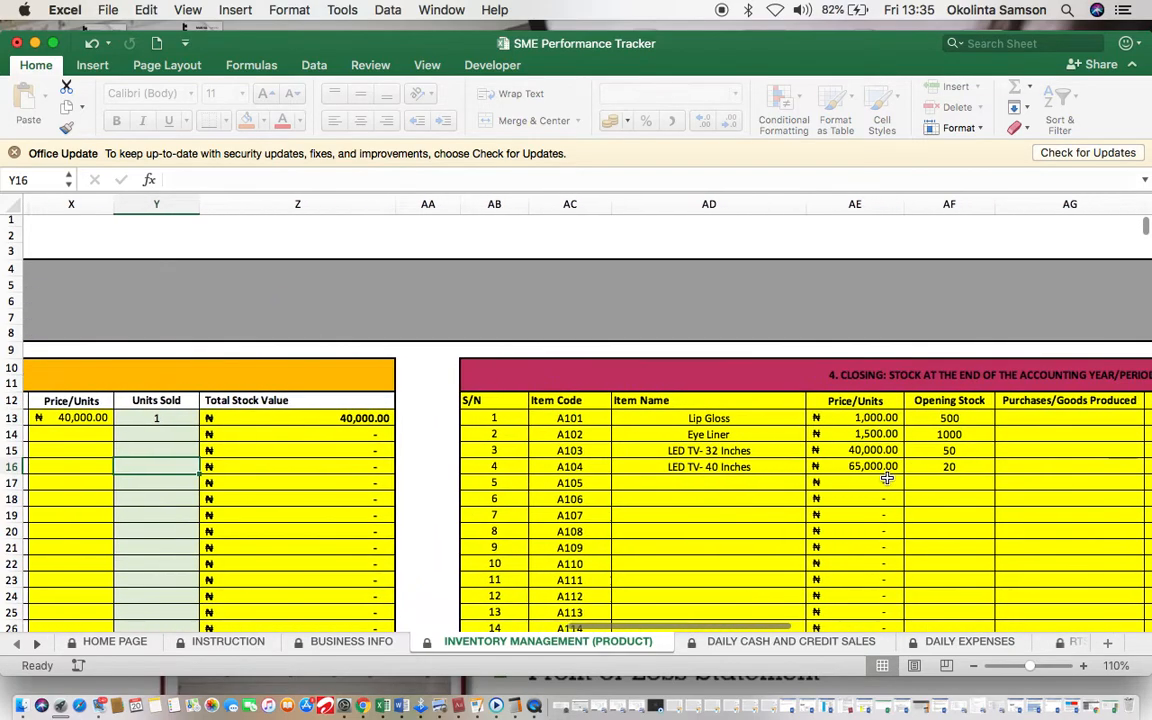
pyautogui.hscroll(2, 886, 478)
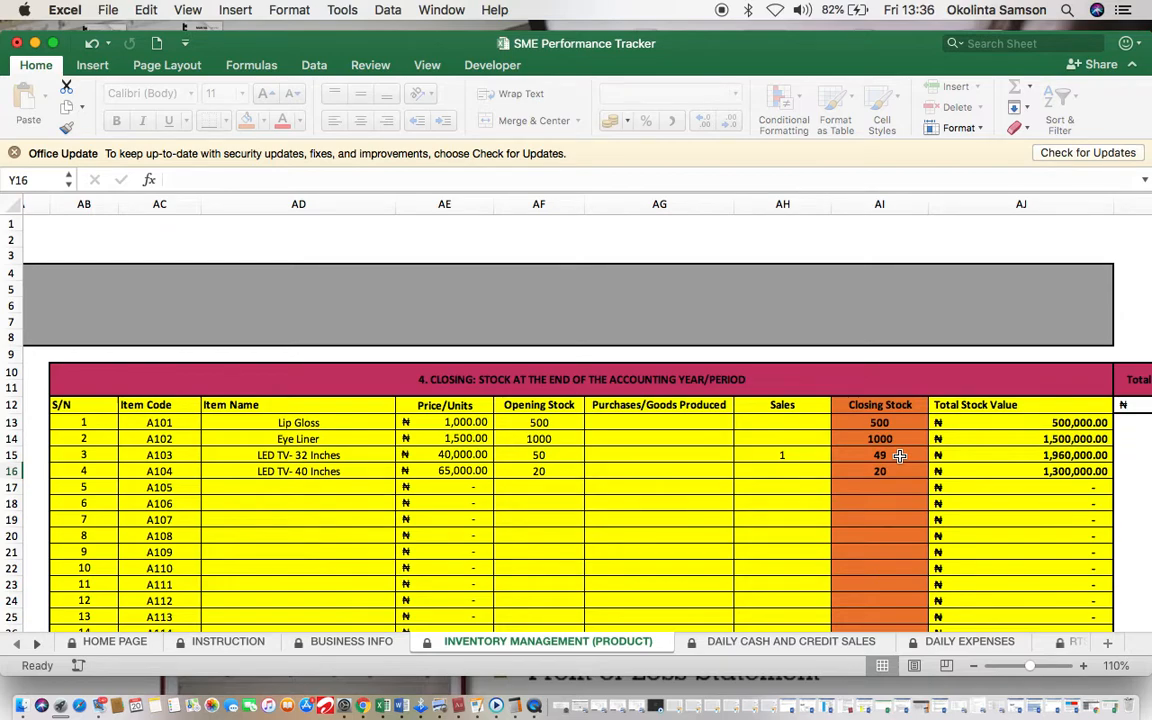
# Step: Go to the DAILY EXPENSES sheet with its E101–E110 expense code list
pyautogui.click(932, 642)
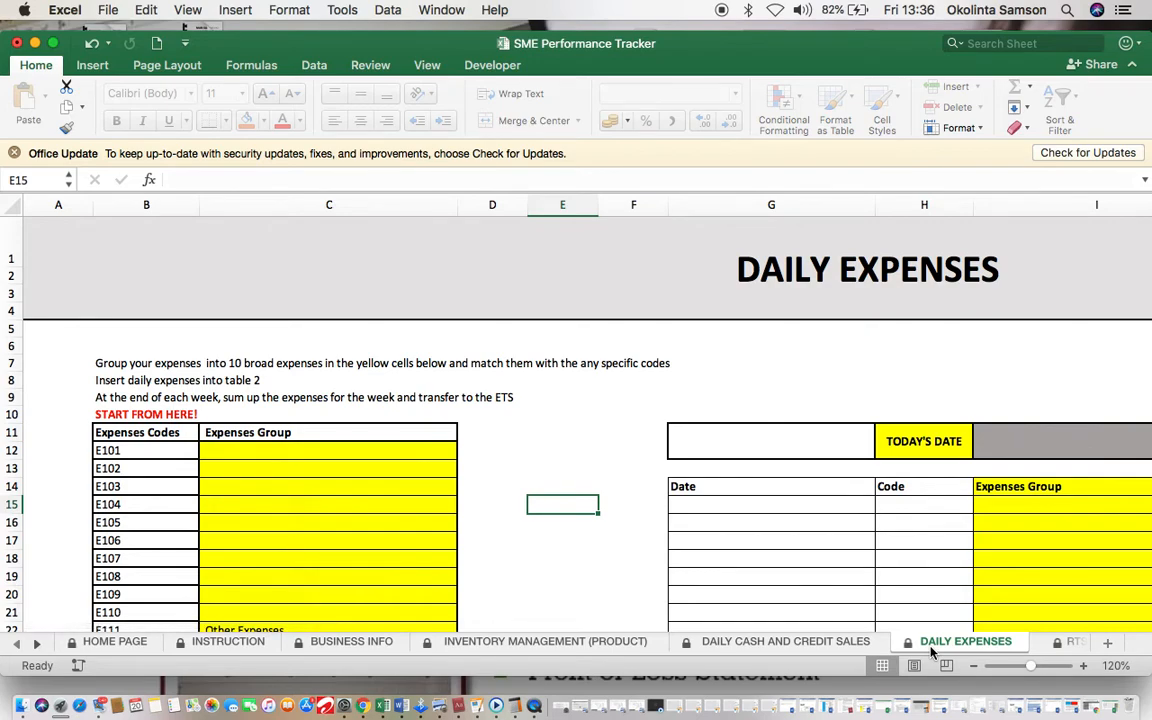
# Step: Type Salary, Advertisement, Transportation and Utilities down column C from C12 for codes E101–E104
pyautogui.click(362, 450)
pyautogui.write('S')
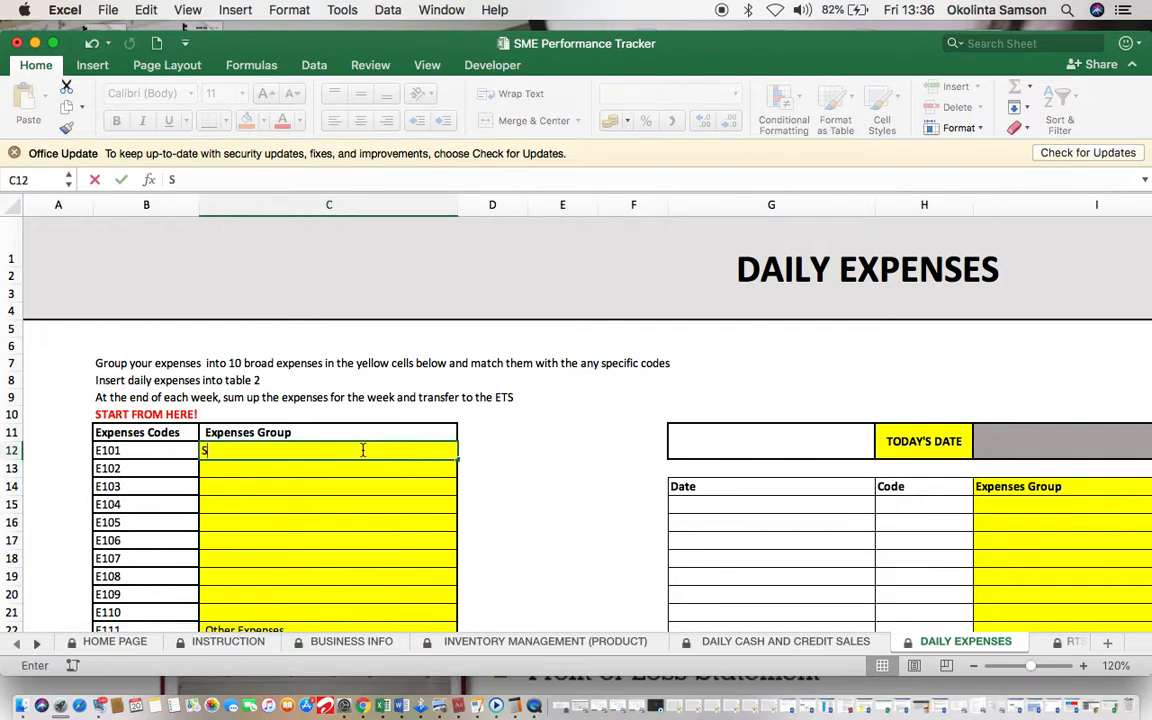
pyautogui.write('alary')
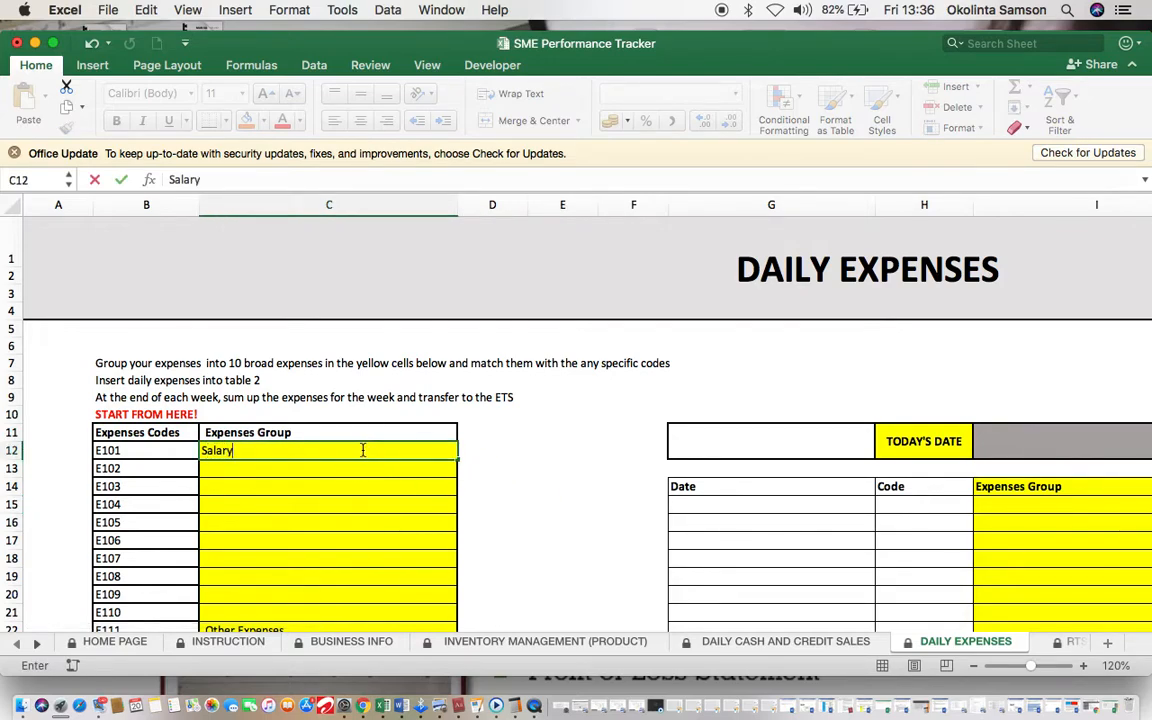
pyautogui.press('Return')
pyautogui.write('Adv')
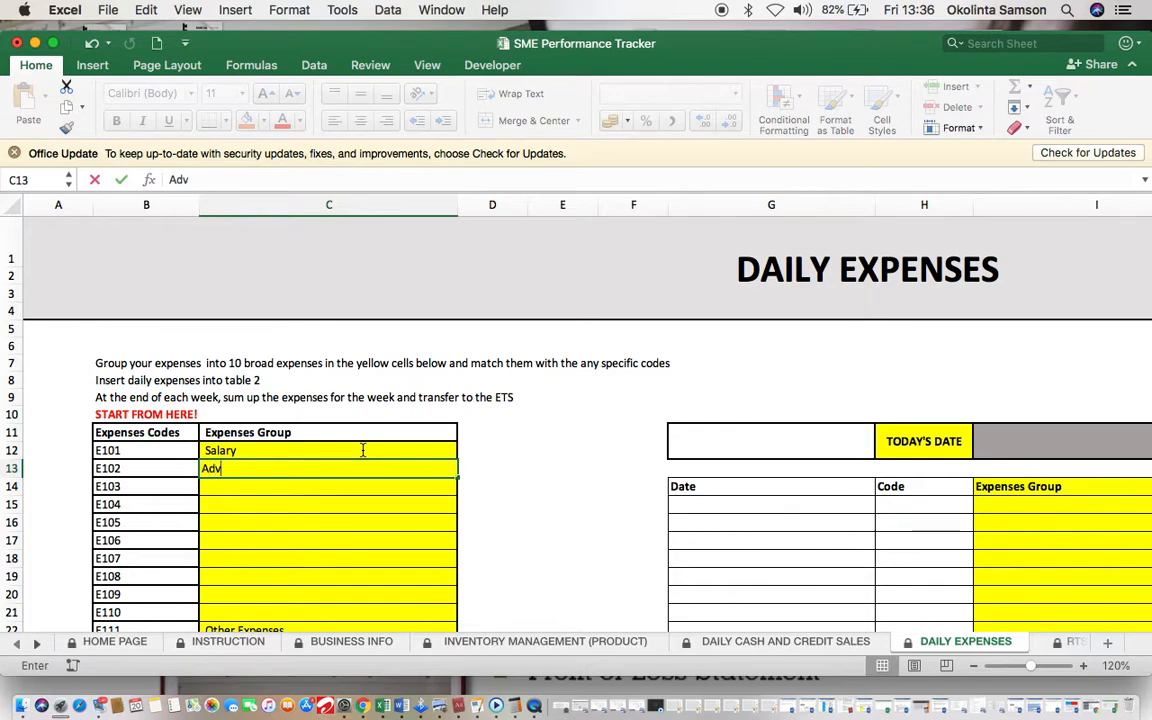
pyautogui.write('ertisement')
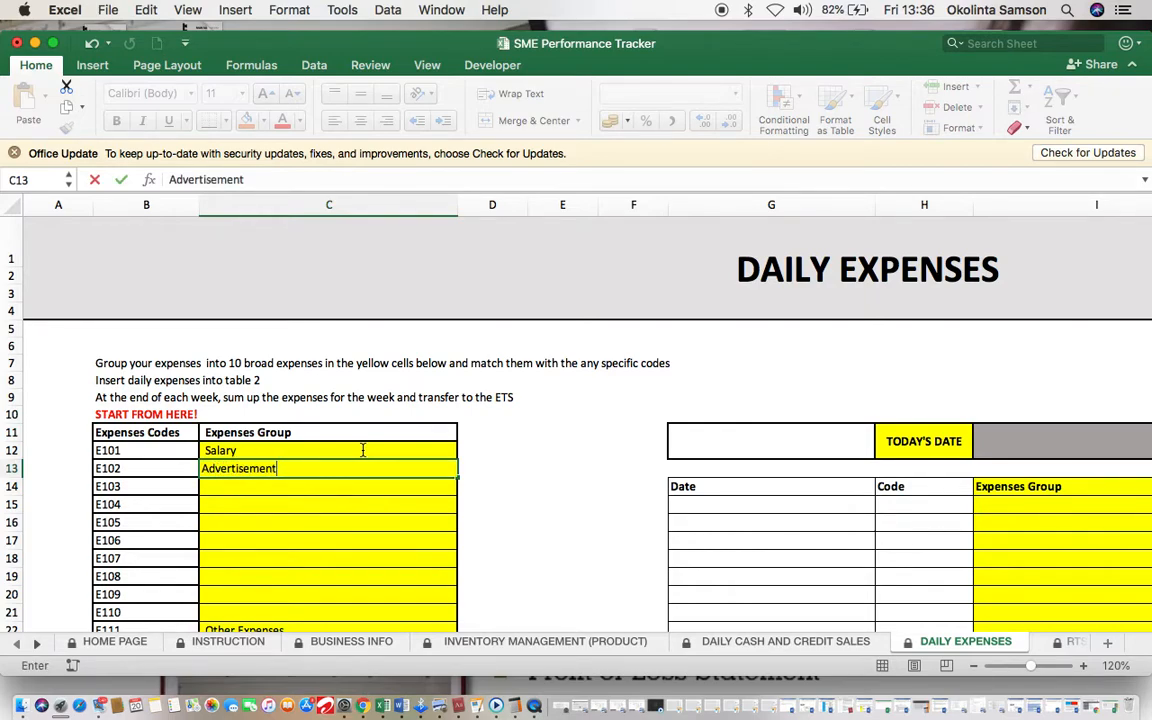
pyautogui.press('Return')
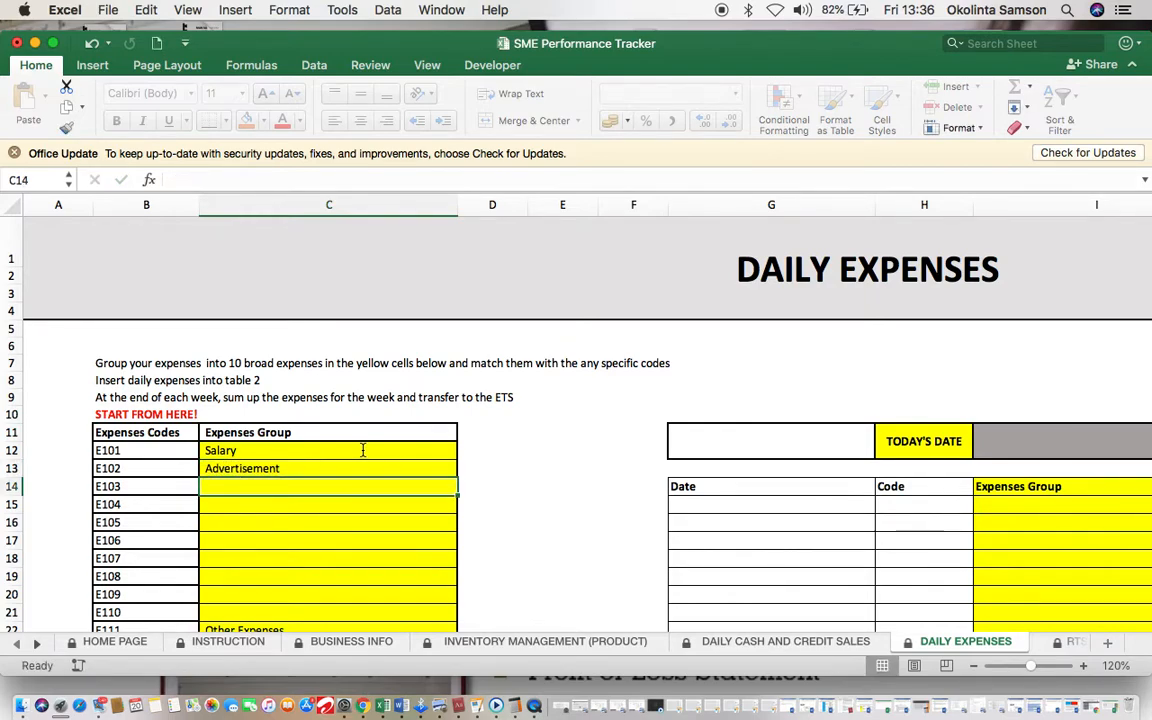
pyautogui.write('Trans')
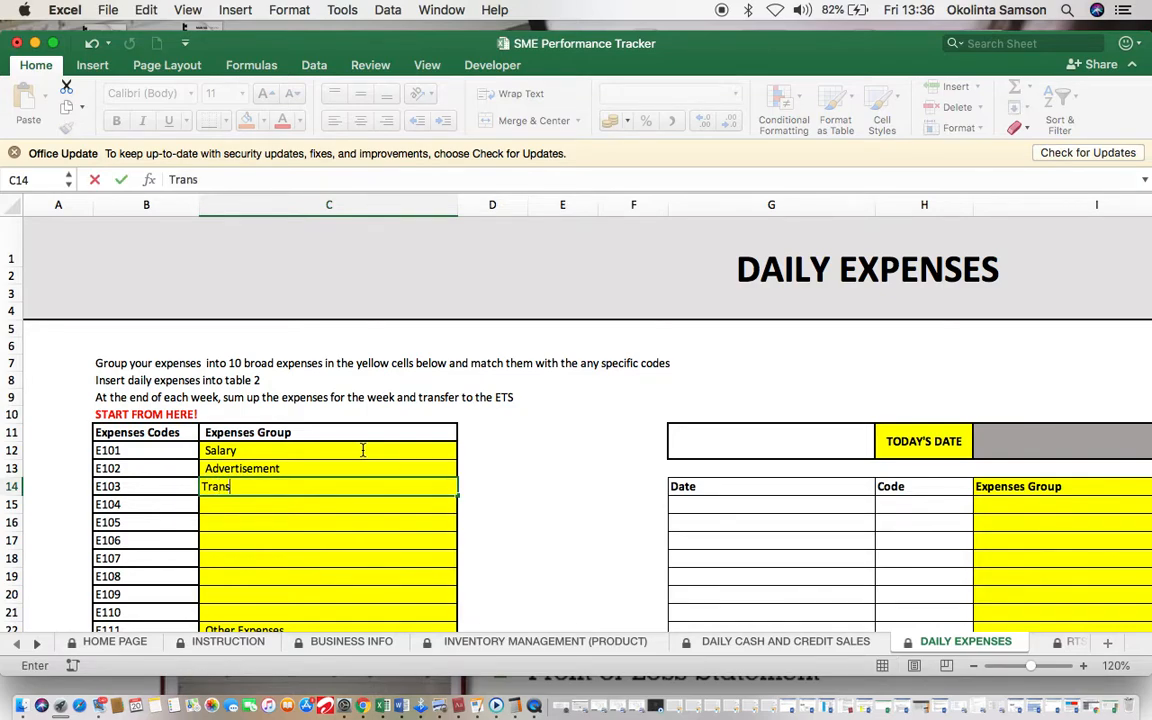
pyautogui.write('portation')
pyautogui.press('Return')
pyautogui.write('Utilities')
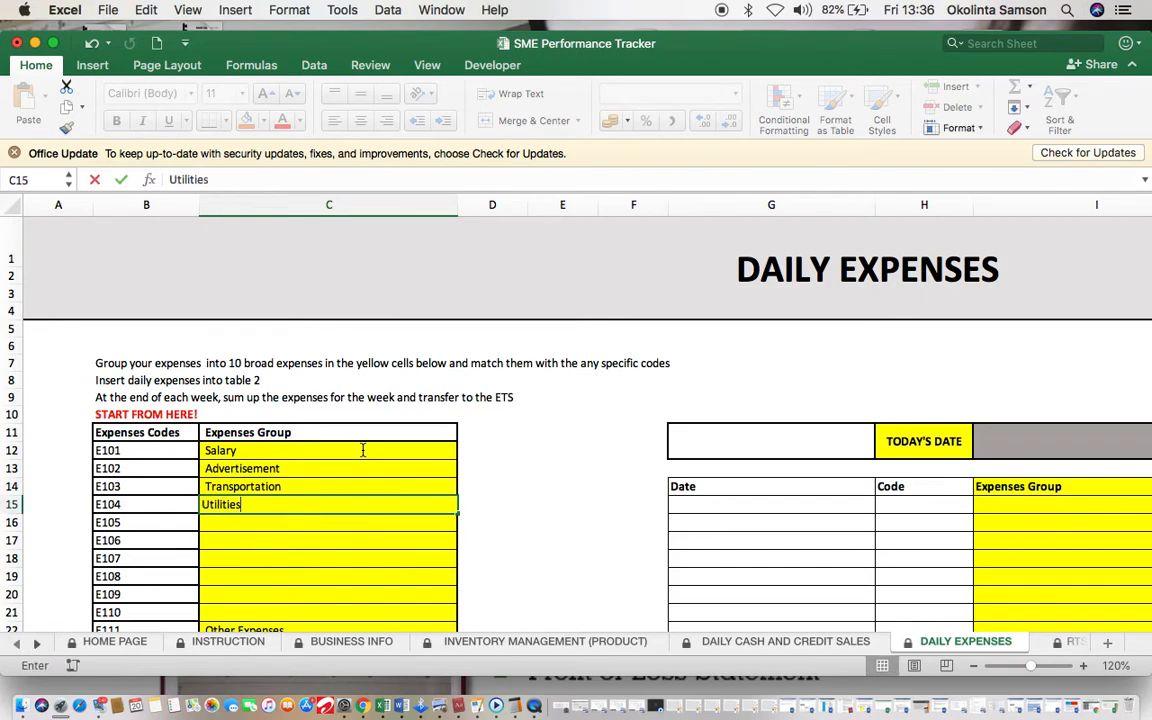
pyautogui.click(512, 486)
pyautogui.hscroll(2, 511, 486)
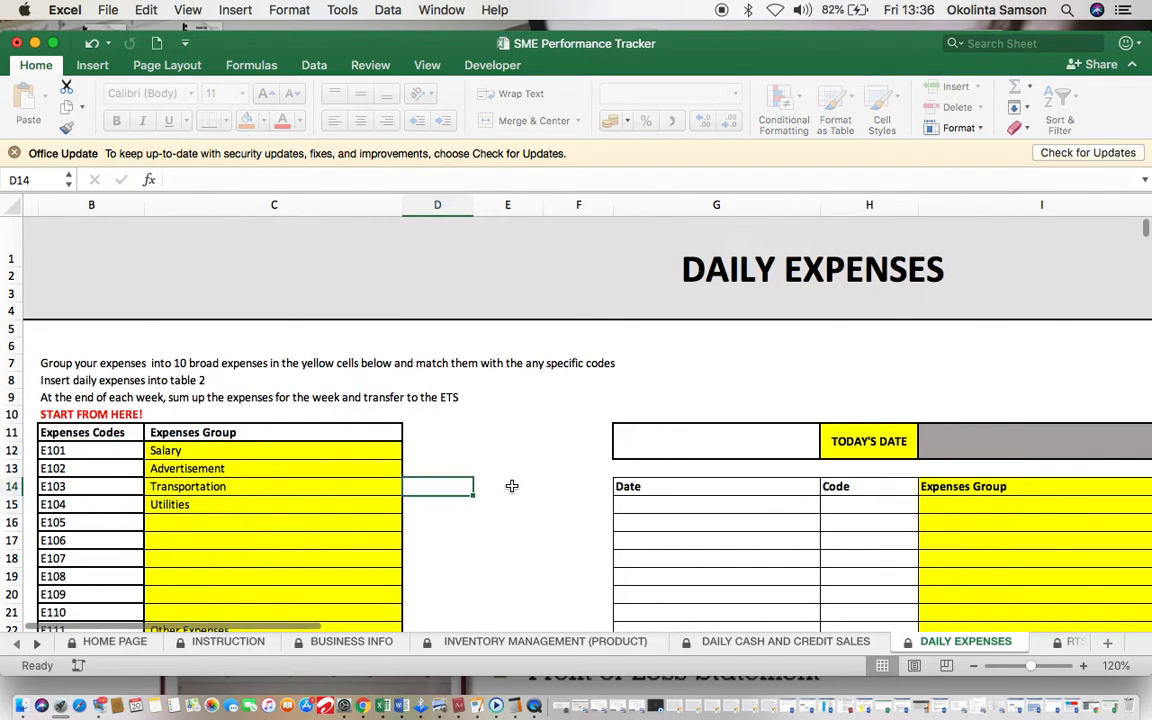
pyautogui.hscroll(4, 511, 486)
# Step: Record the first daily expense: 20/03/2020, code e102, Facebook Ad, amount 5000
pyautogui.click(430, 505)
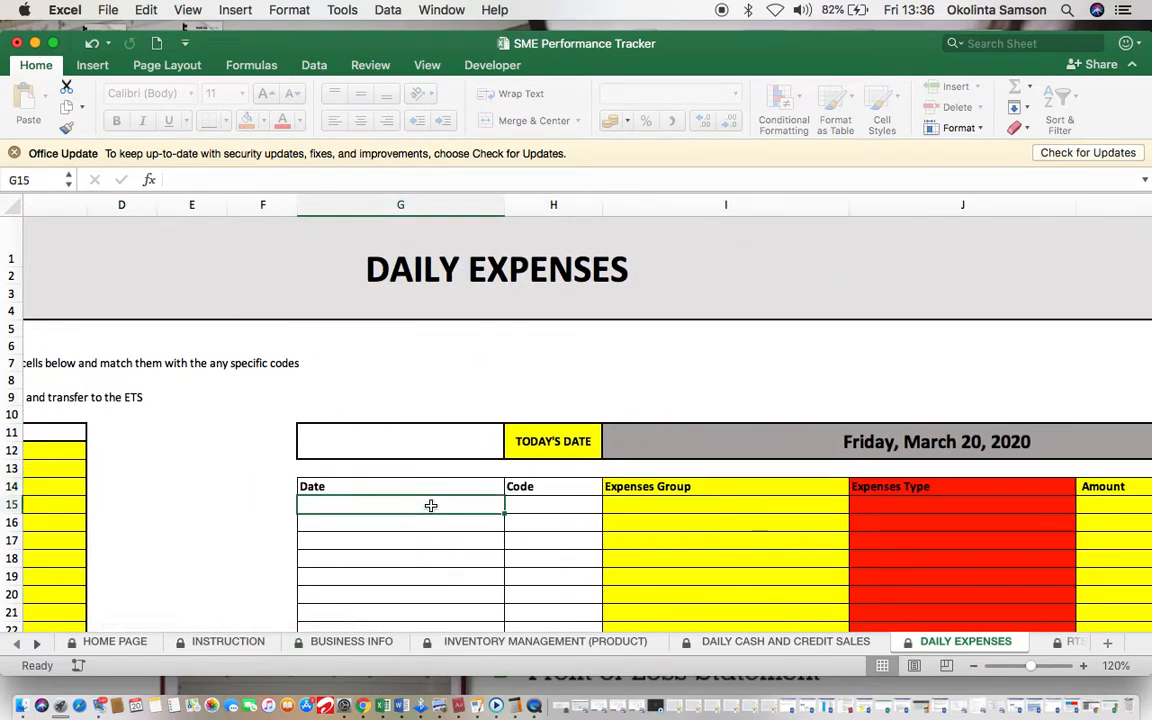
pyautogui.write('20/')
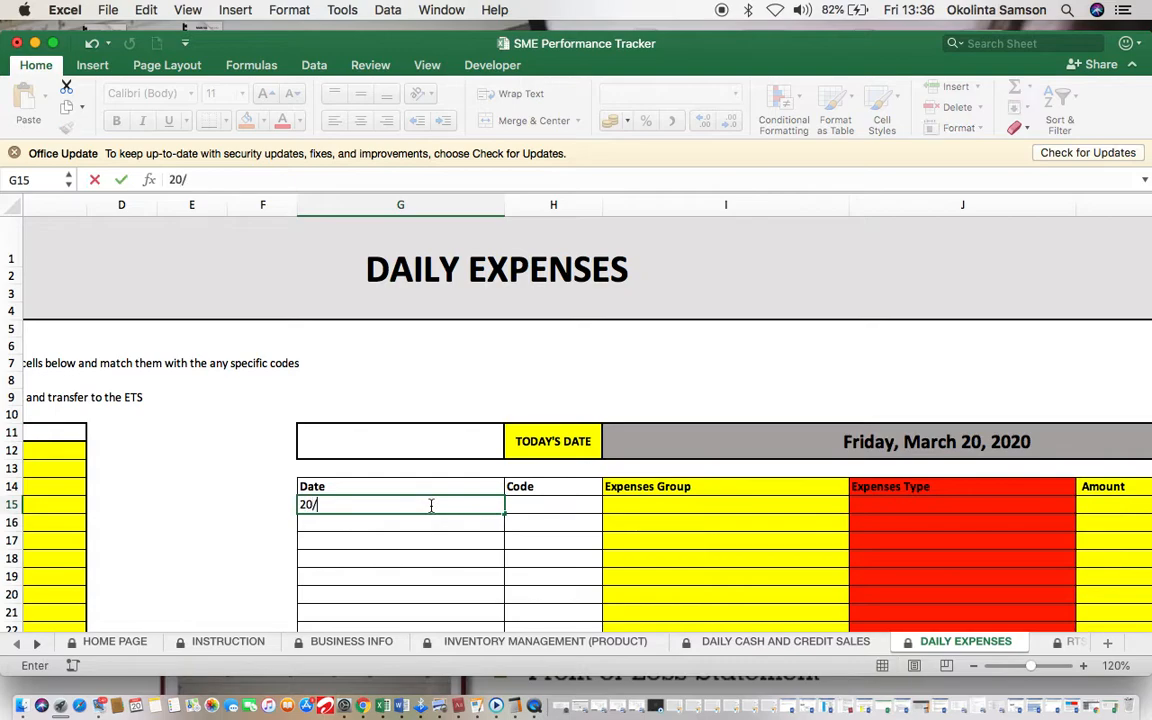
pyautogui.write('03/2020')
pyautogui.click(571, 504)
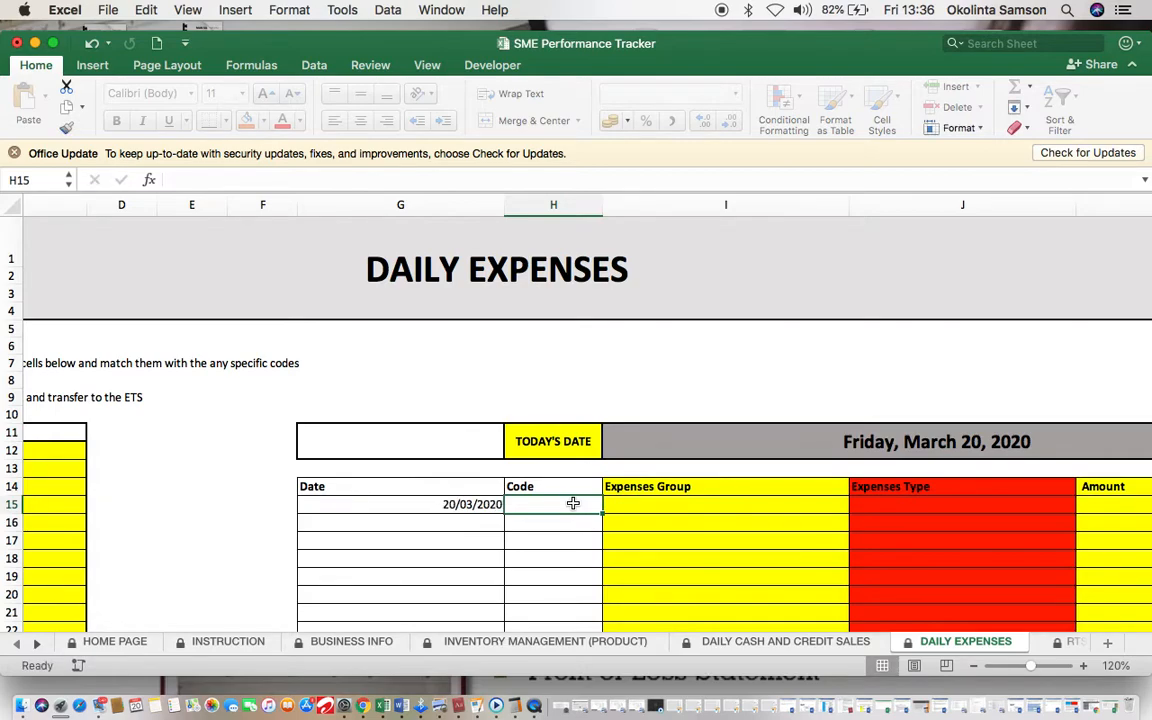
pyautogui.hscroll(-5, 573, 503)
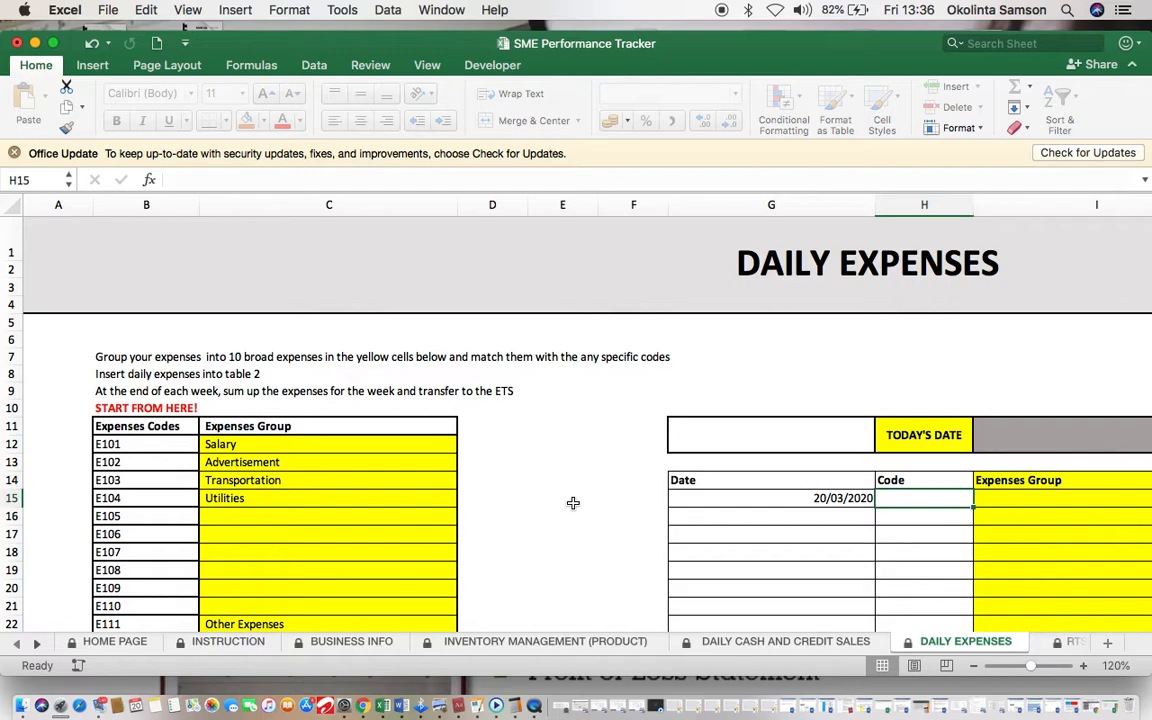
pyautogui.write('e')
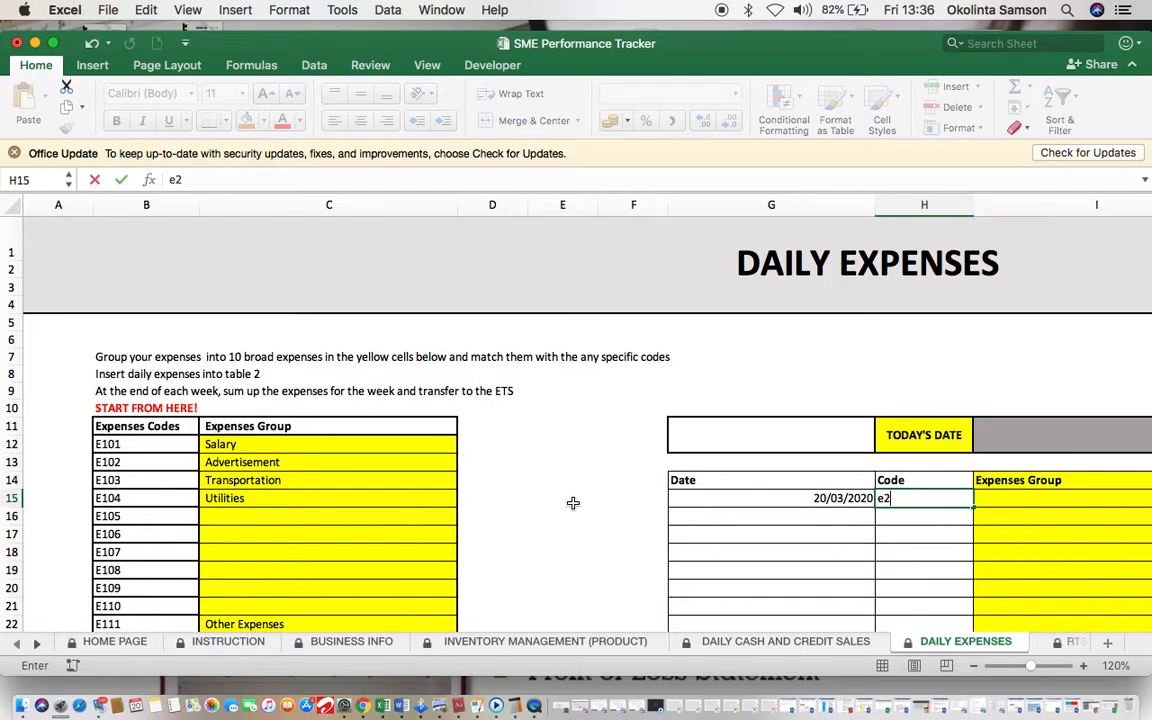
pyautogui.write('102')
pyautogui.click(970, 485)
pyautogui.hscroll(5, 1000, 505)
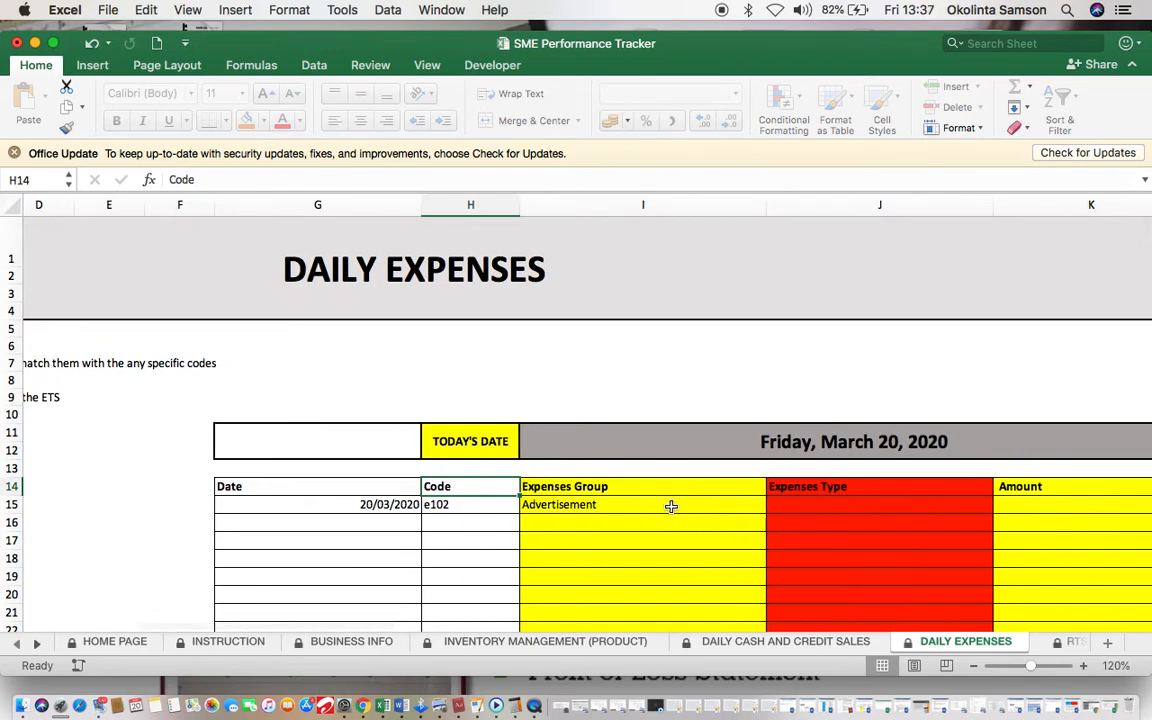
pyautogui.hscroll(3, 684, 509)
pyautogui.click(700, 510)
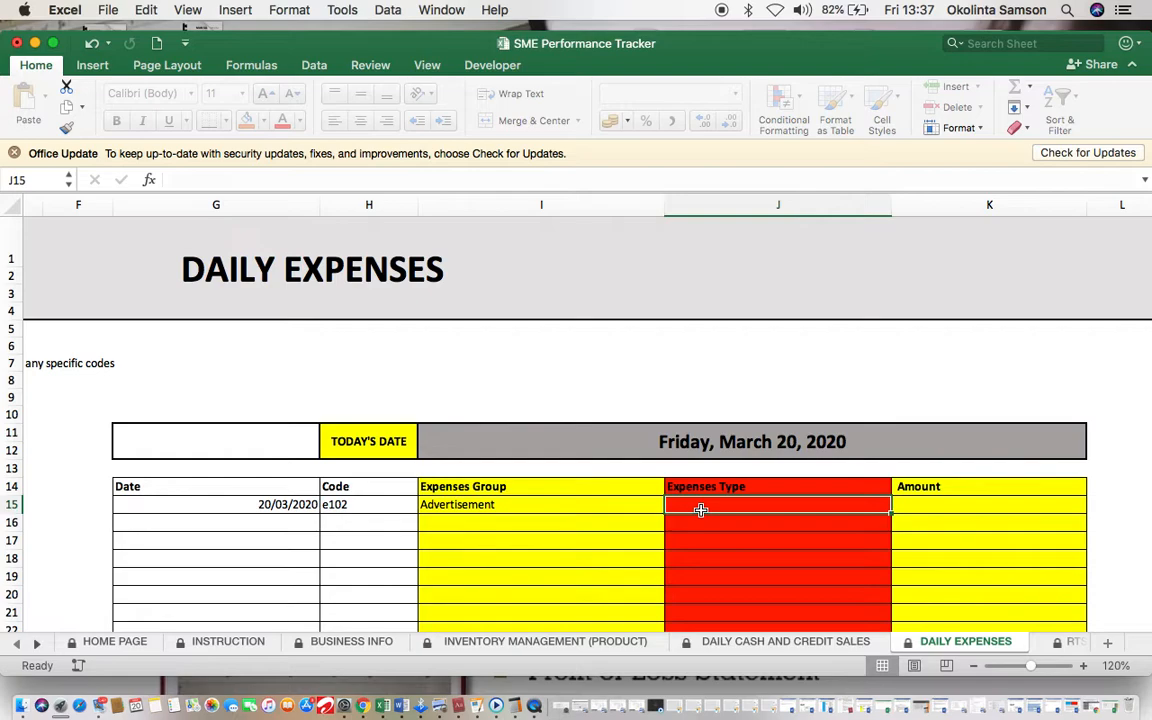
pyautogui.write('Fac')
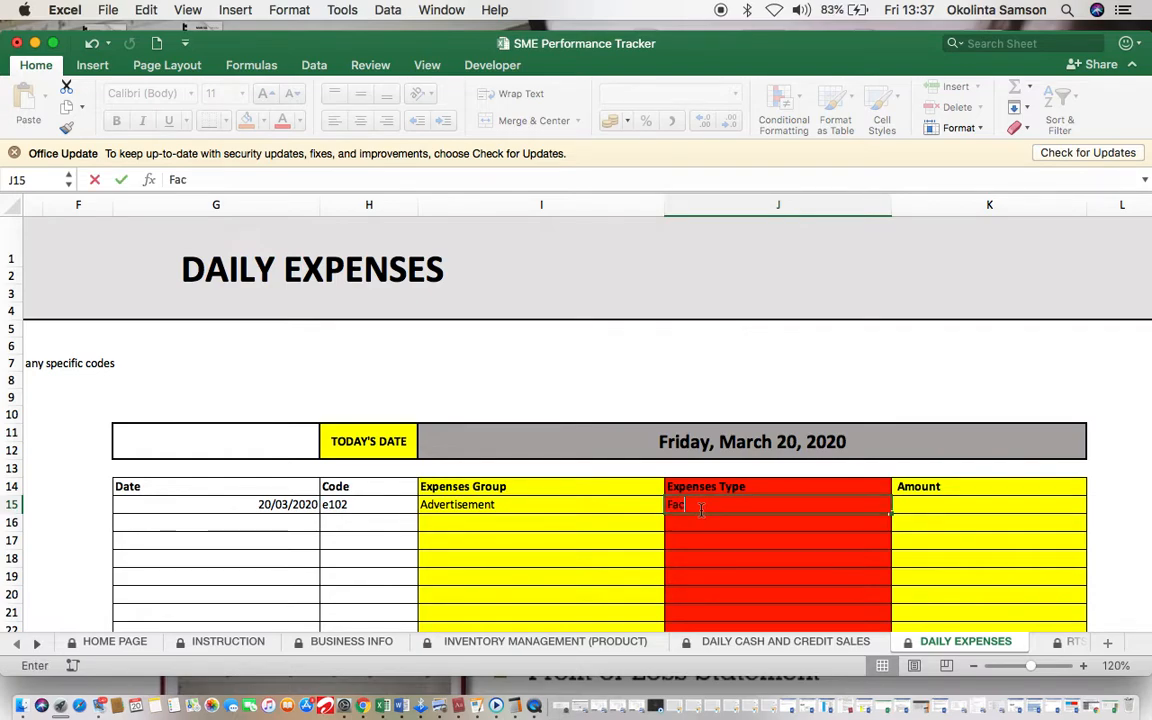
pyautogui.write('ebook')
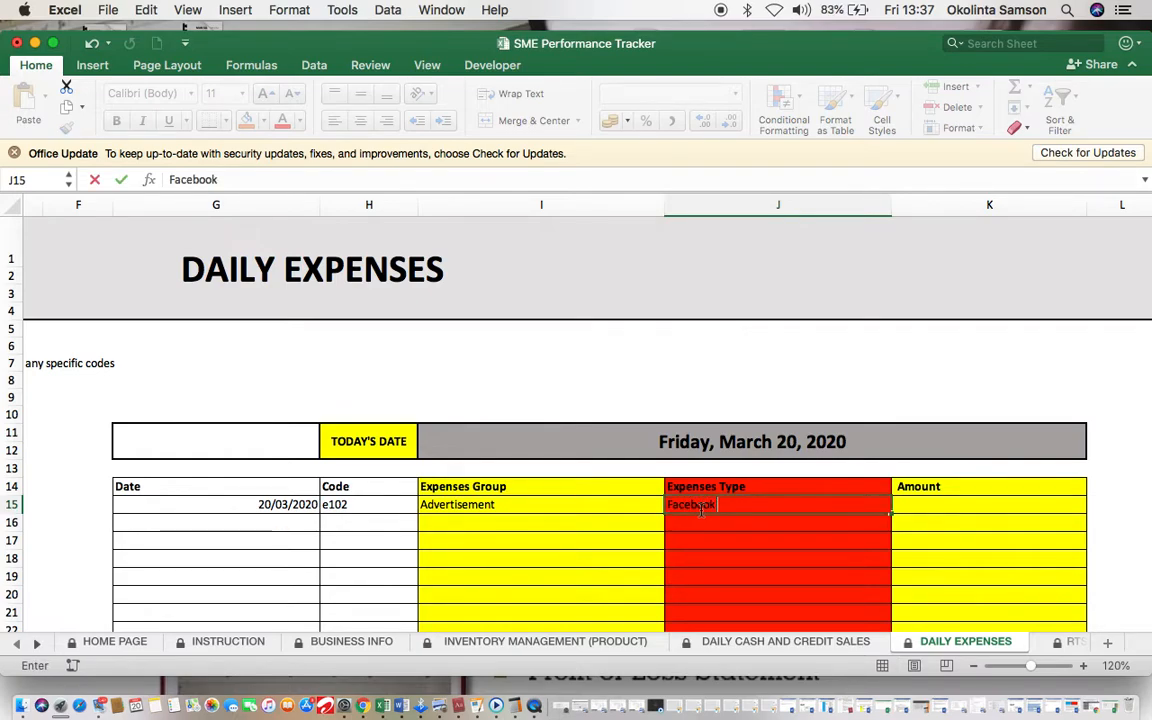
pyautogui.write(' Ad')
pyautogui.click(941, 507)
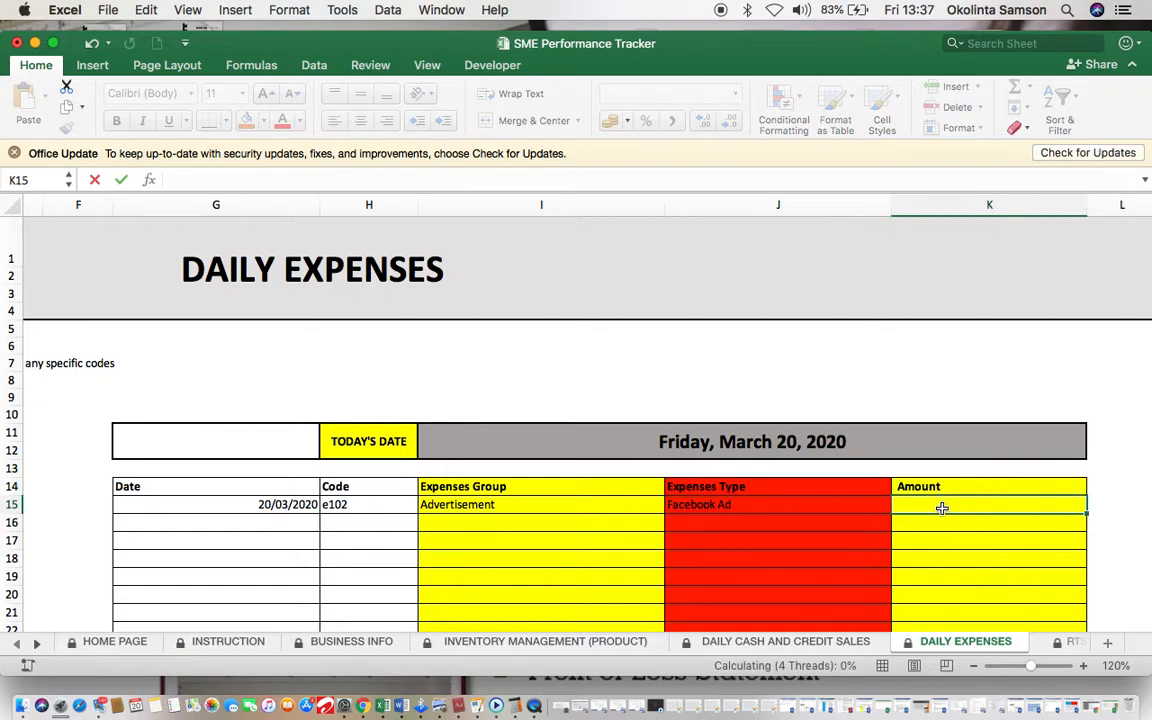
pyautogui.write('5000')
pyautogui.click(820, 549)
pyautogui.hscroll(-5, 820, 549)
# Step: Date the second expense row 20/03/2020, correcting a mistyped year of 3030
pyautogui.click(535, 517)
pyautogui.write('2')
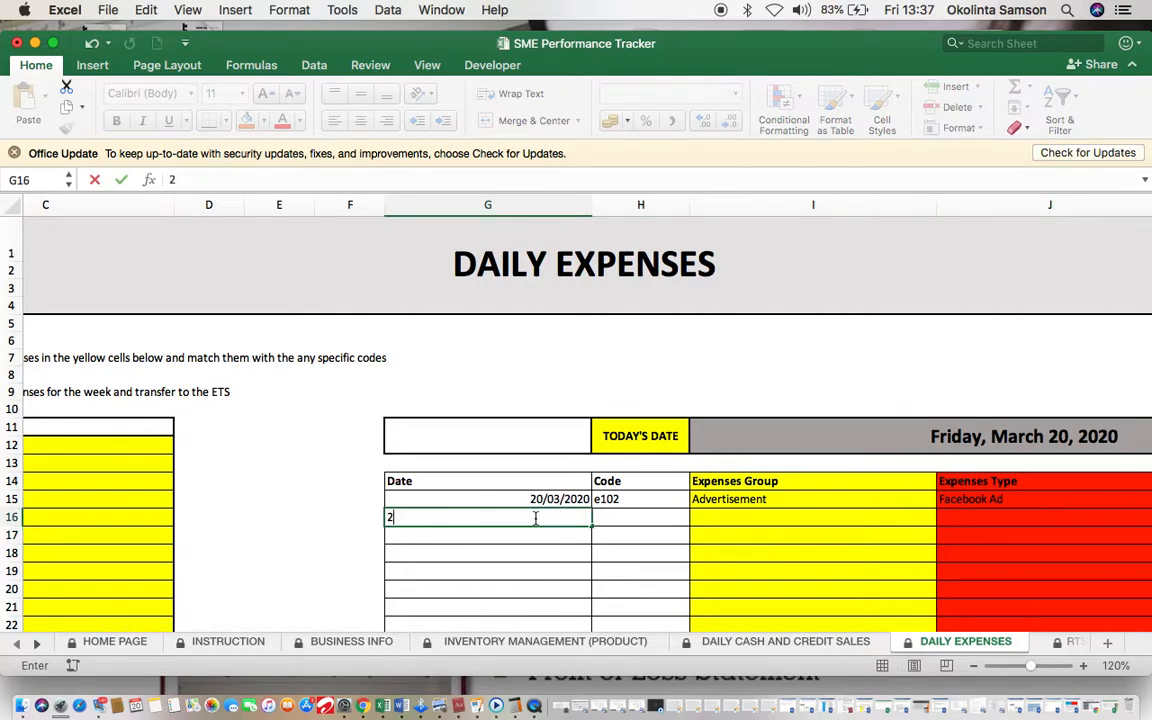
pyautogui.write('0/03/3030')
pyautogui.press('BackSpace')
pyautogui.press('BackSpace')
pyautogui.press('BackSpace')
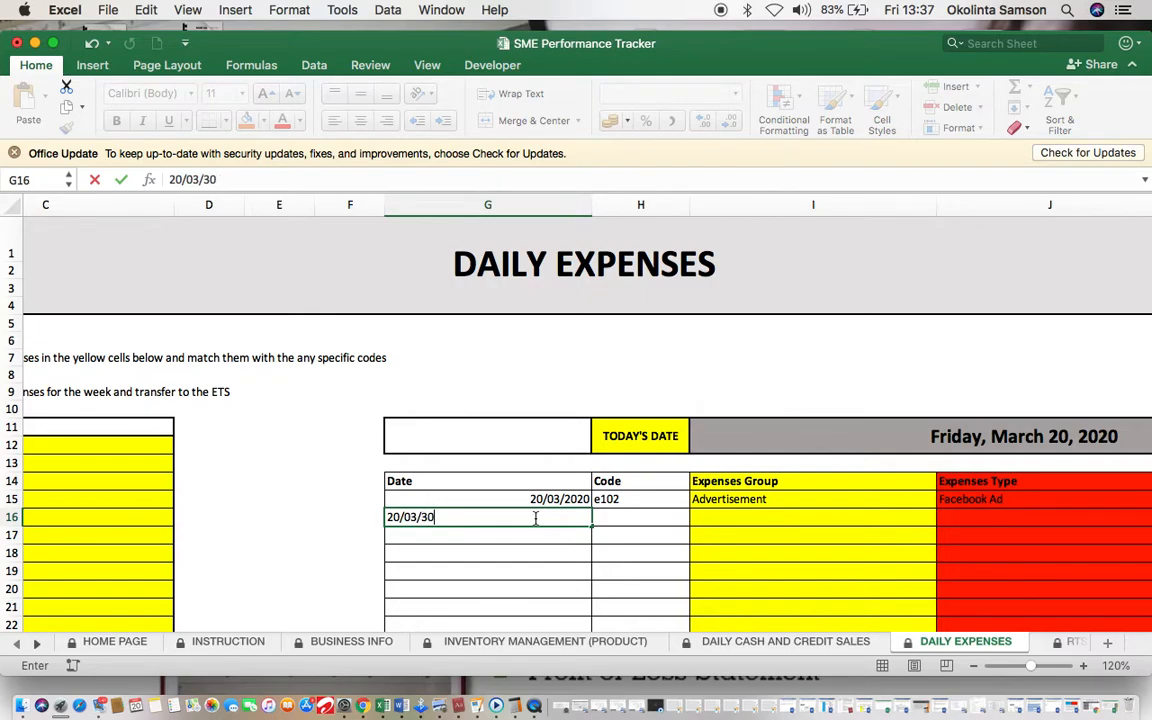
pyautogui.press('BackSpace')
pyautogui.write('2020')
pyautogui.click(575, 563)
pyautogui.hscroll(-5, 575, 563)
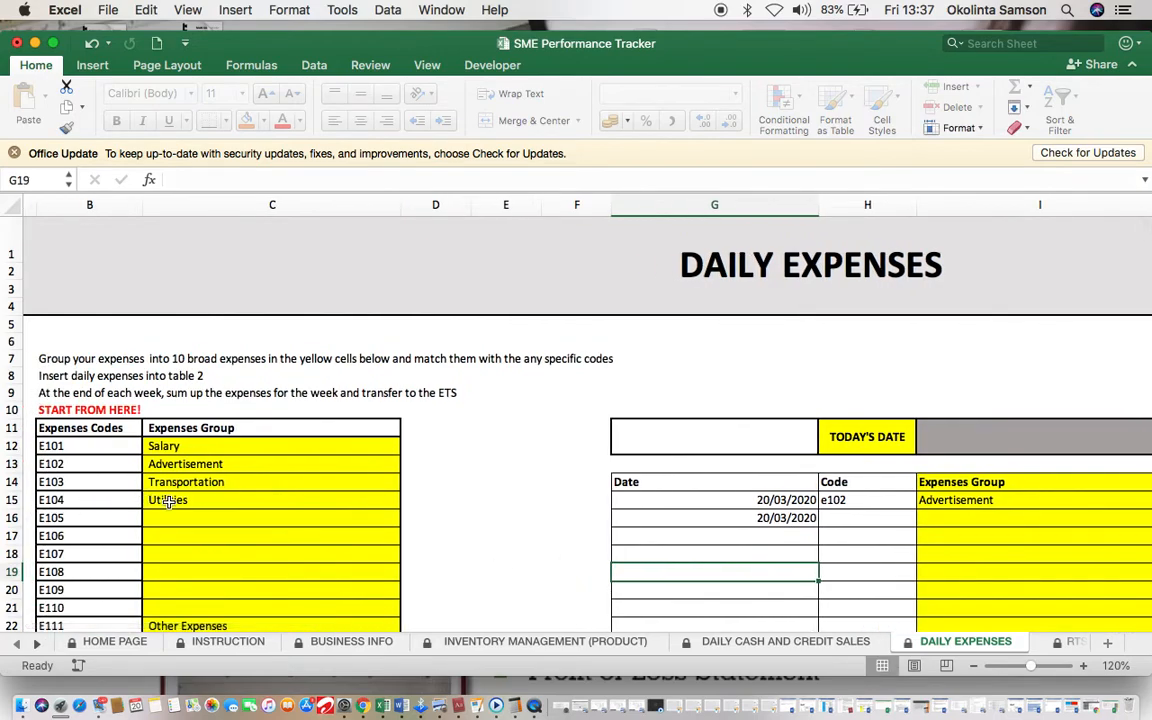
pyautogui.click(842, 516)
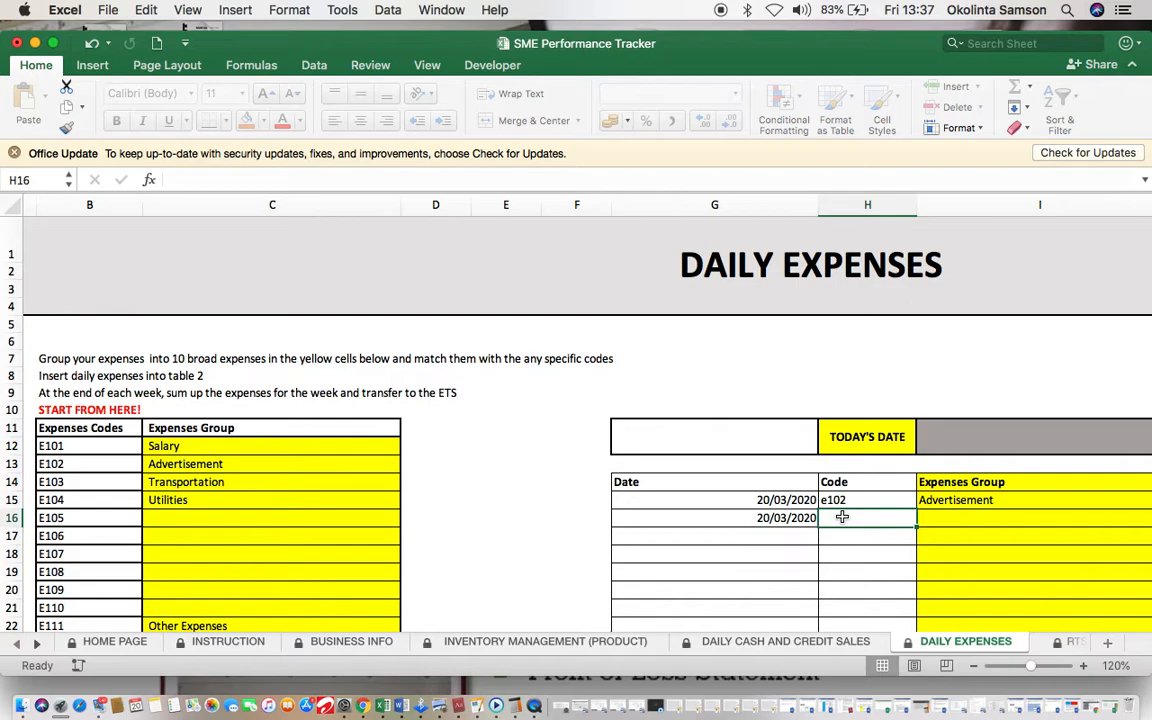
# Step: Name expense group E105 Internet and give the second expense code e105
pyautogui.click(260, 521)
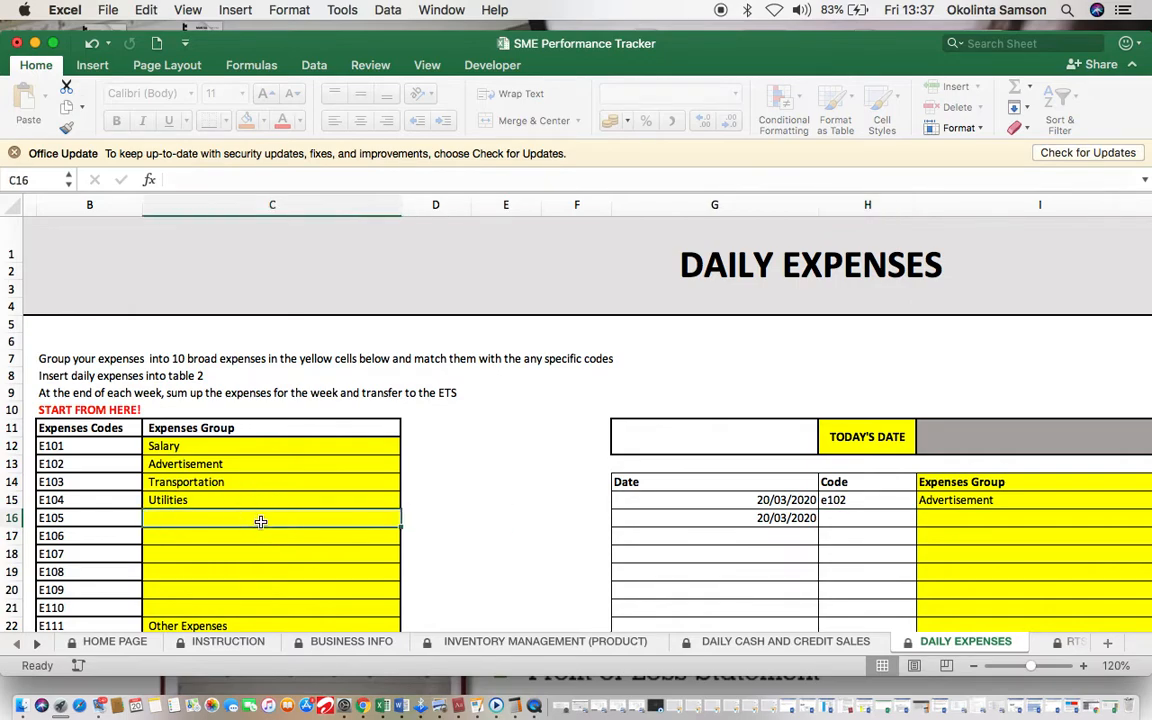
pyautogui.write('I')
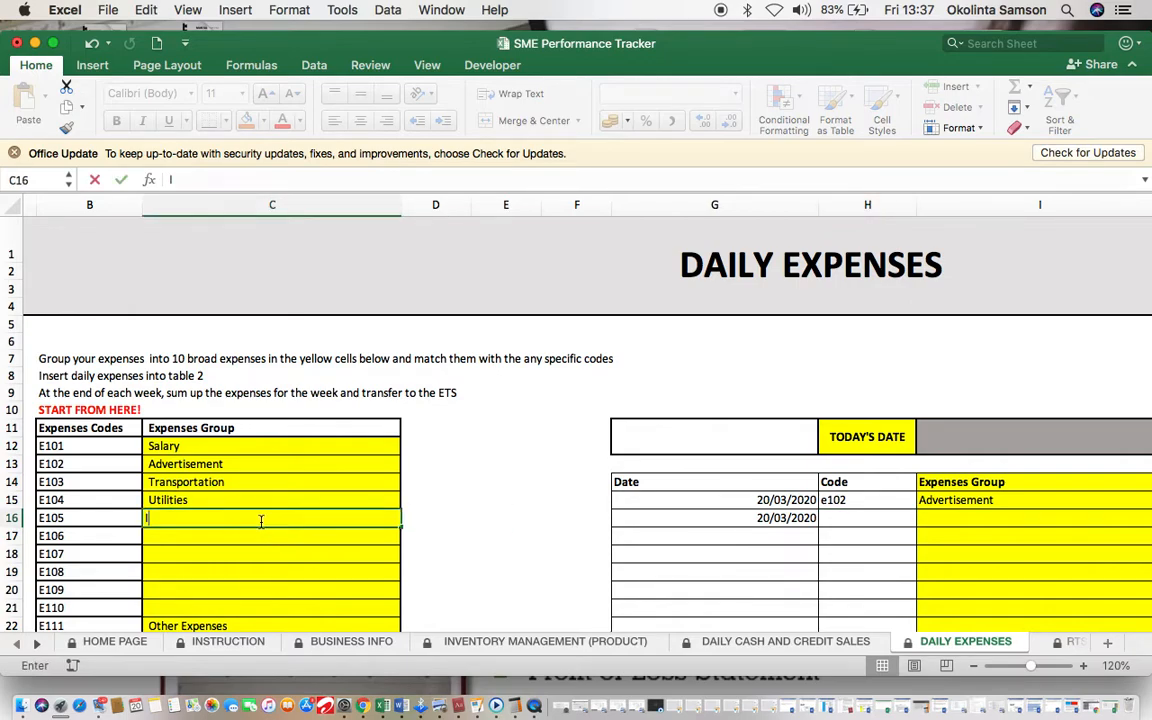
pyautogui.write('nternet')
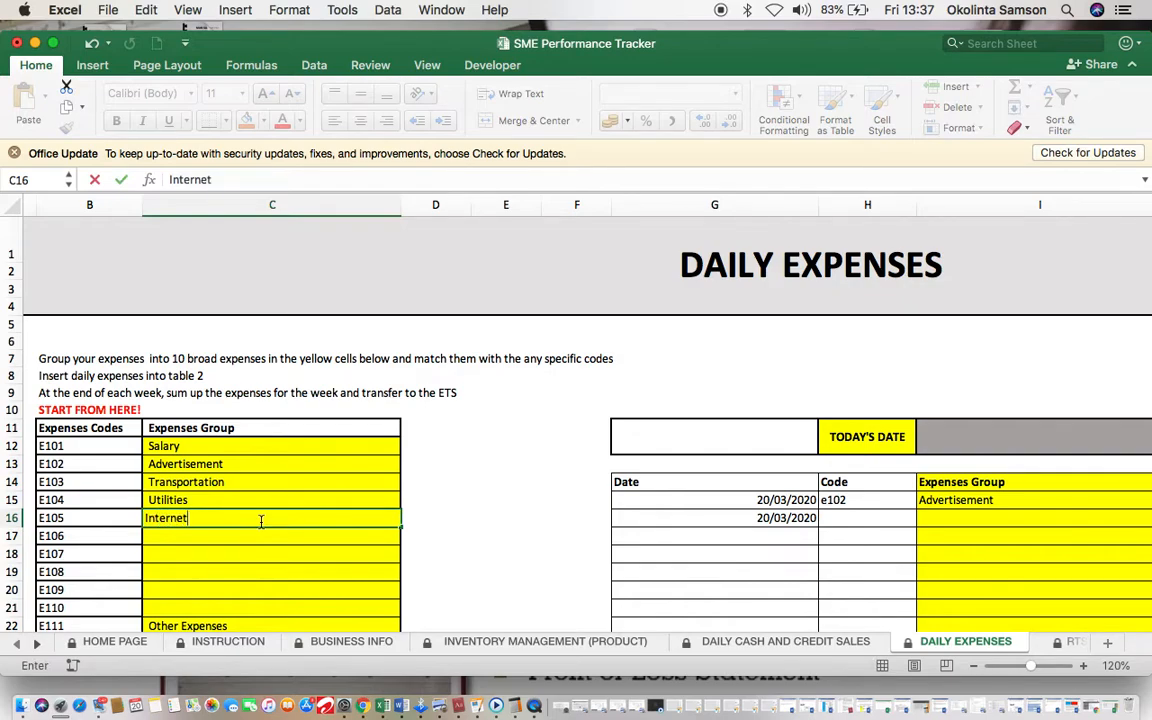
pyautogui.click(480, 535)
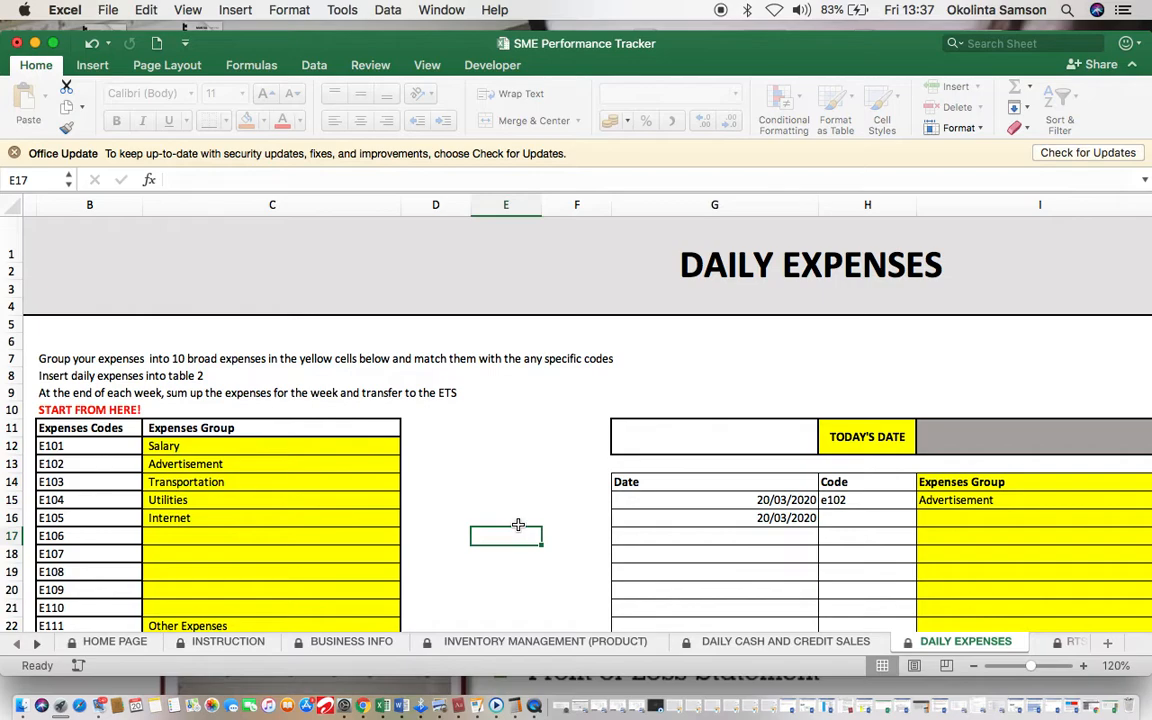
pyautogui.click(872, 520)
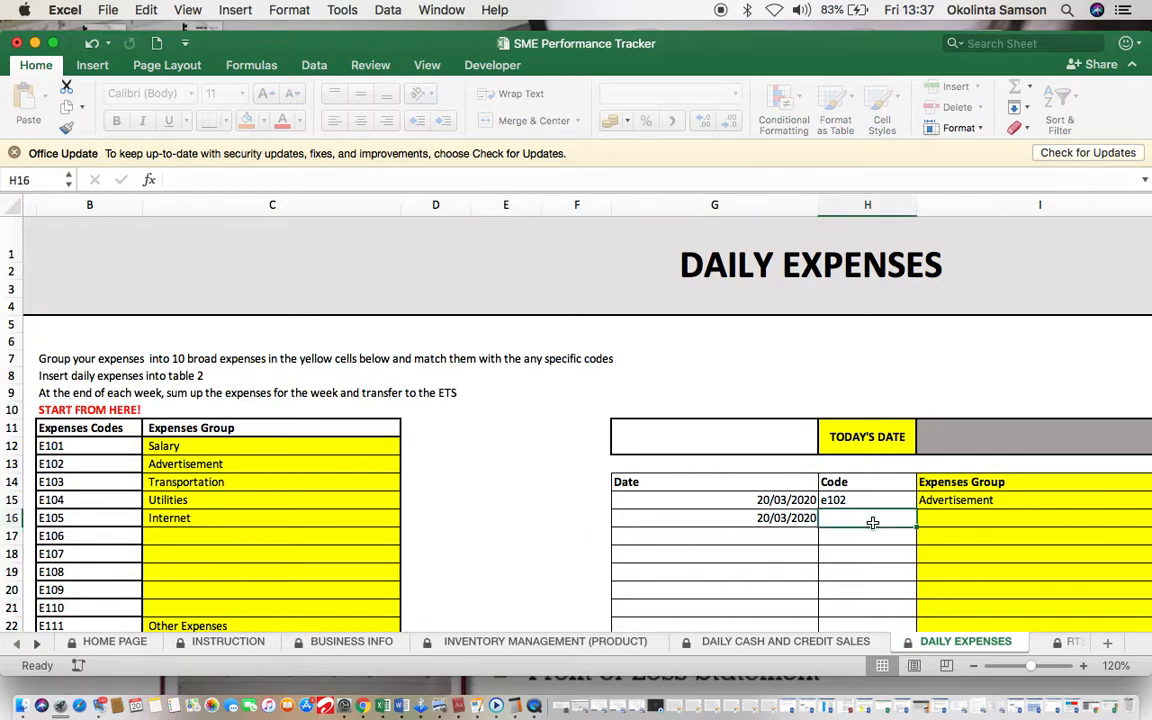
pyautogui.write('e105')
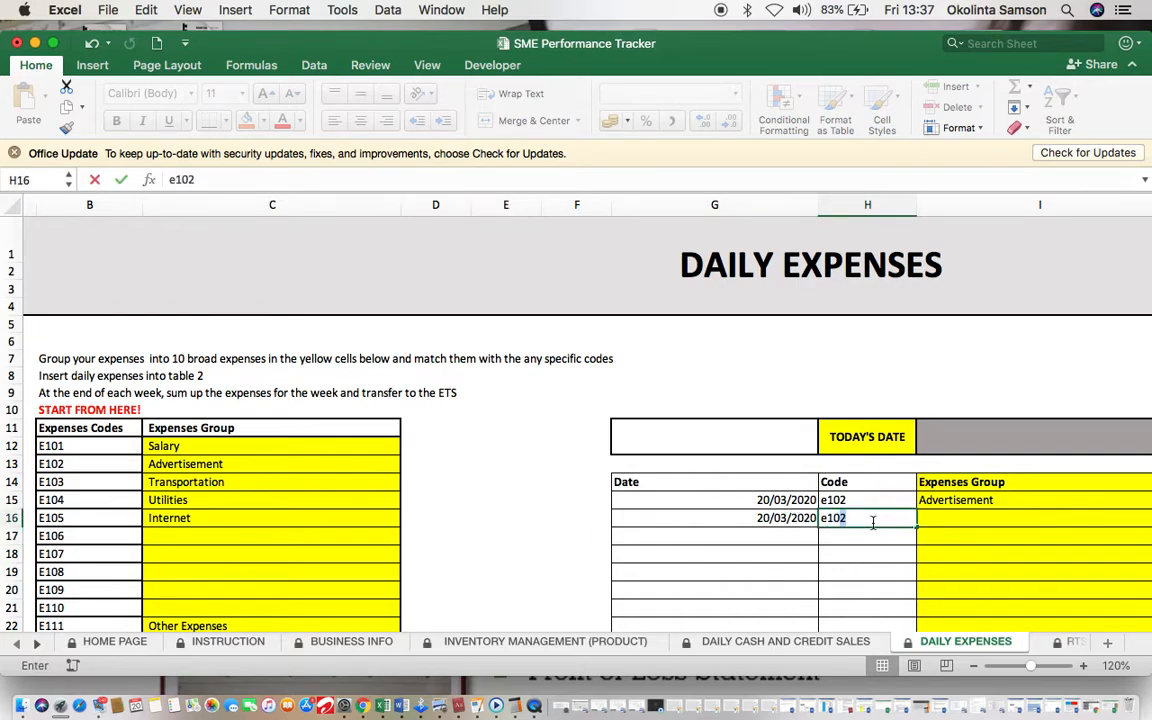
pyautogui.click(868, 574)
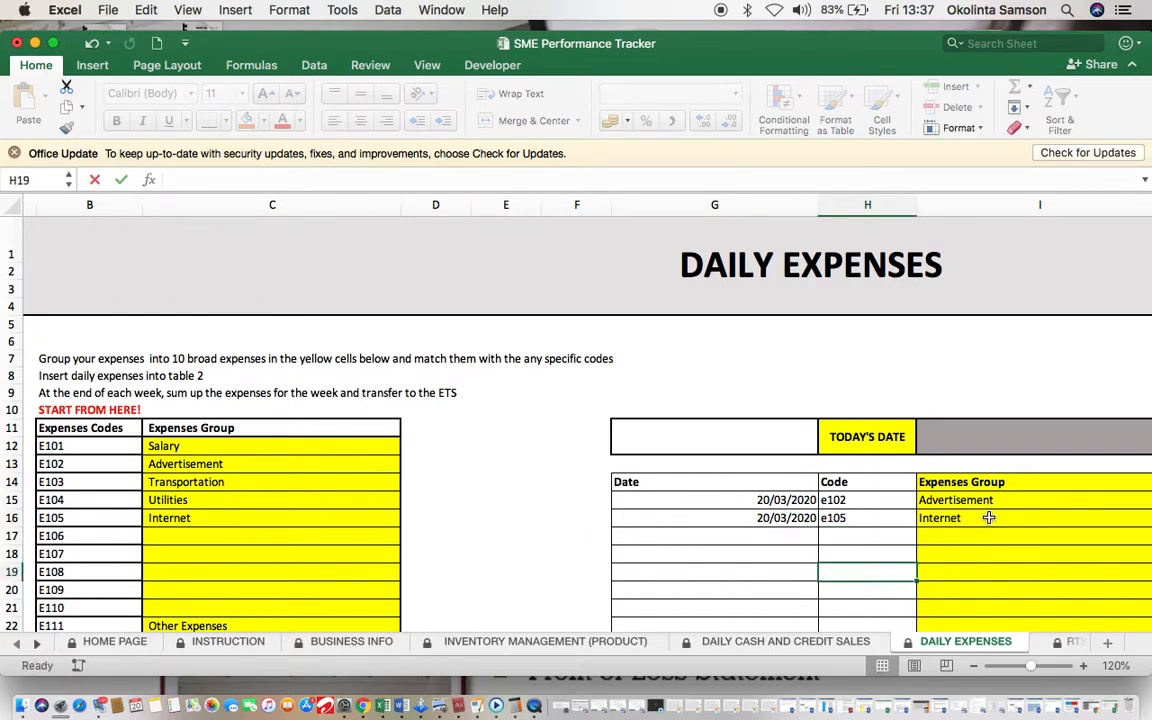
# Step: Describe the second expense as MTN Sub costing 2000, then go to the RTS sheet
pyautogui.hscroll(3, 960, 560)
pyautogui.hscroll(4, 988, 517)
pyautogui.click(858, 520)
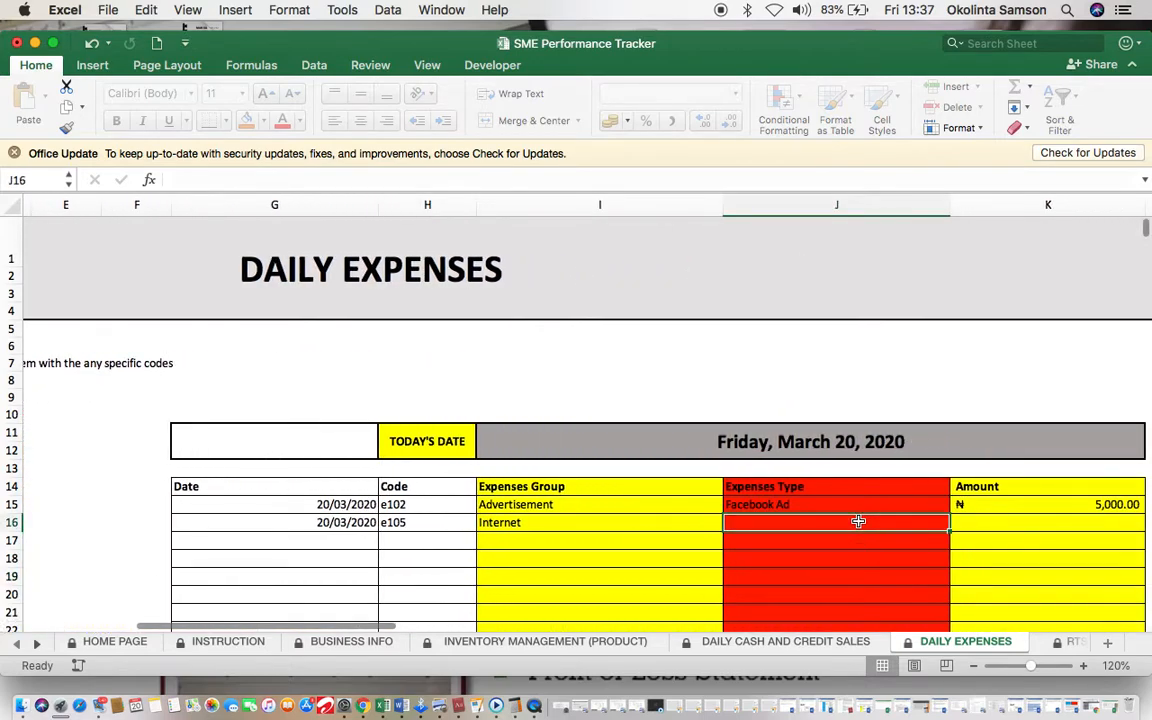
pyautogui.write('MTN Sub')
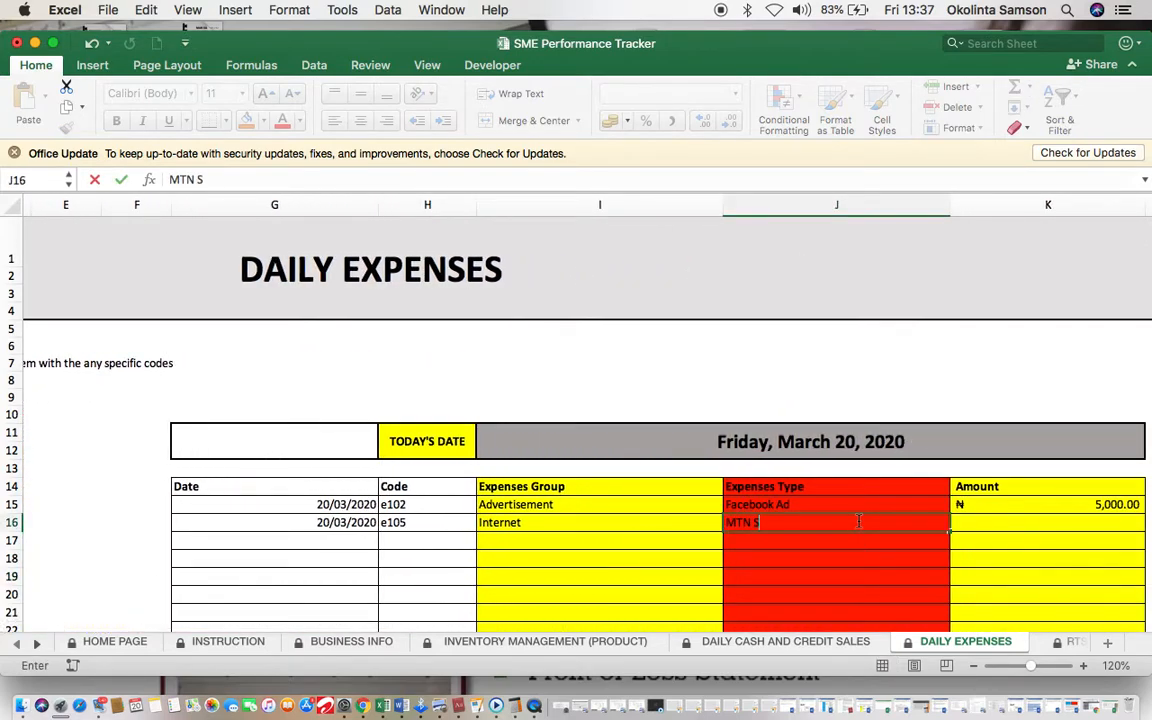
pyautogui.click(1037, 527)
pyautogui.write('2-')
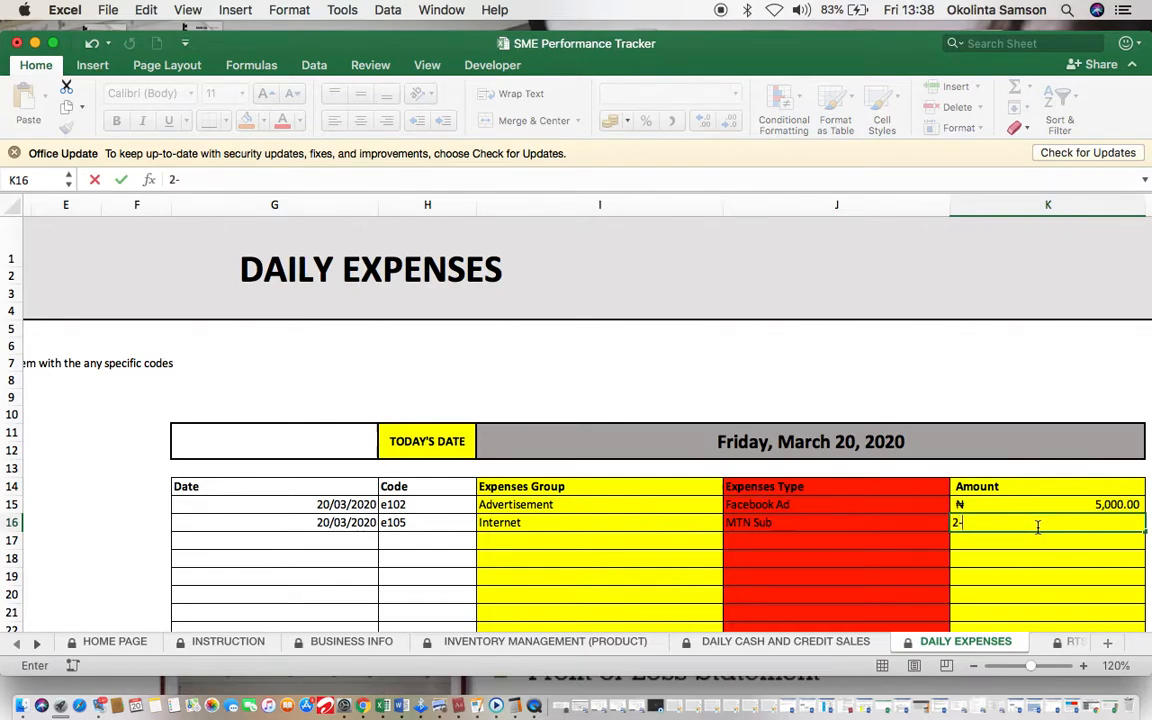
pyautogui.press('BackSpace')
pyautogui.write('000')
pyautogui.click(888, 538)
pyautogui.hscroll(8, 888, 538)
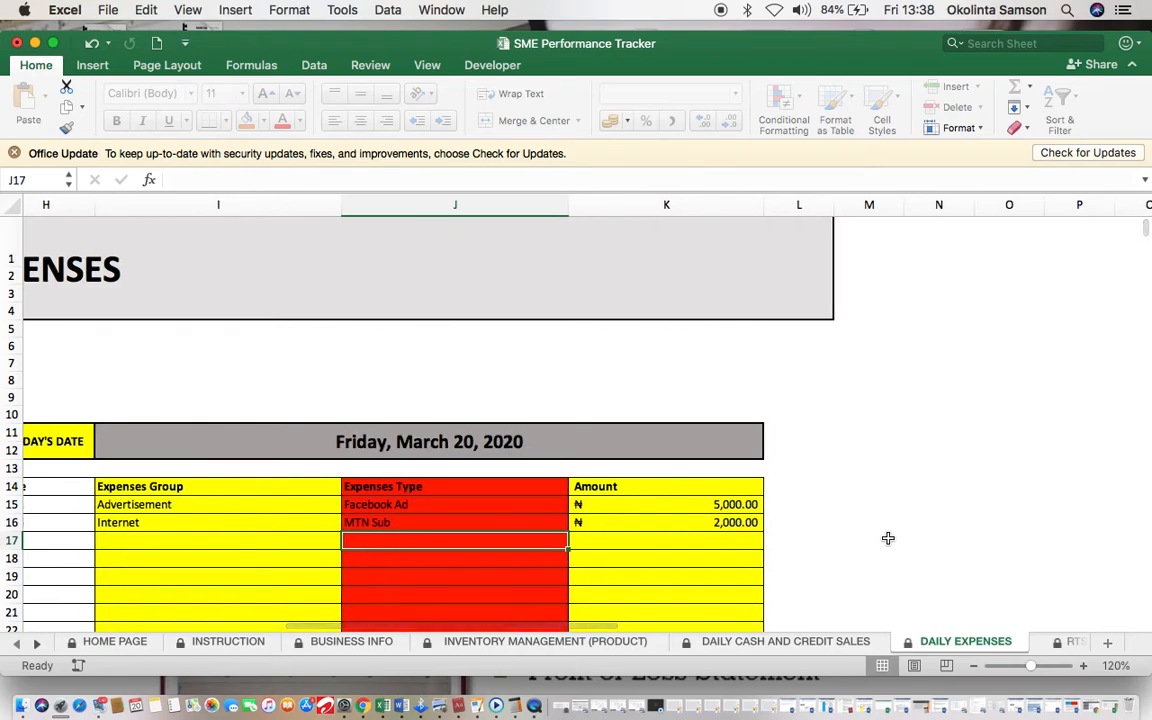
pyautogui.click(1060, 641)
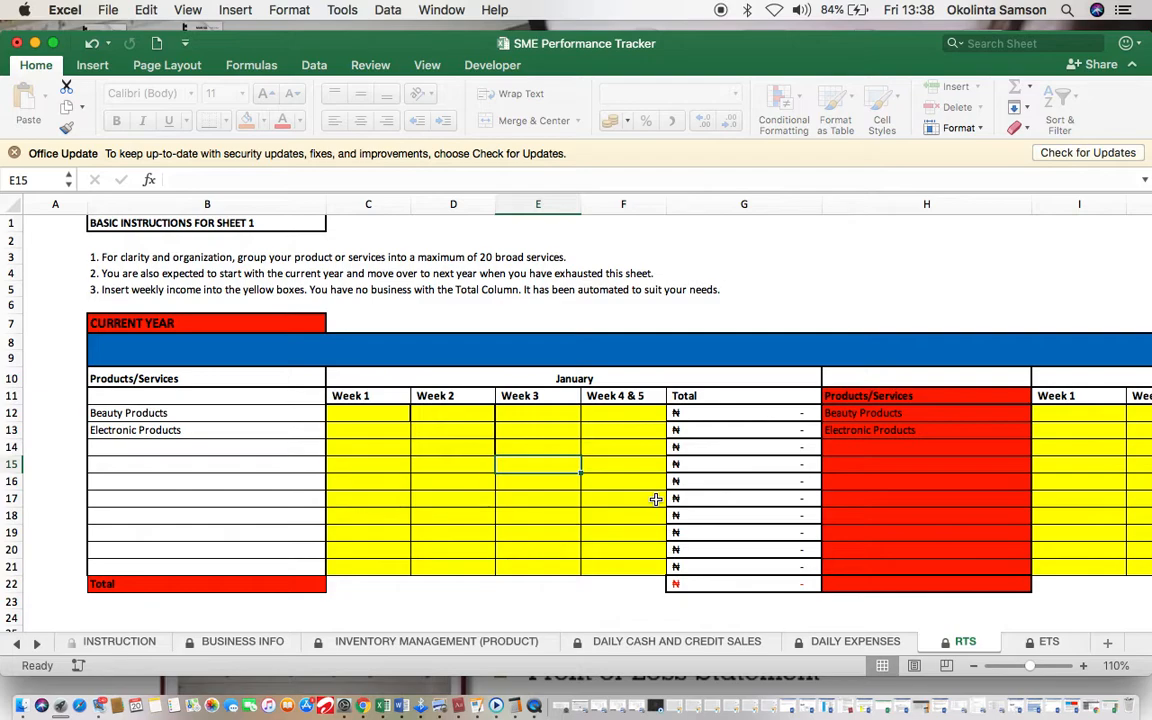
# Step: Cross-check the daily cash and credit sales sheet against the RTS March weekly cells
pyautogui.hscroll(10, 905, 424)
pyautogui.hscroll(5, 906, 424)
pyautogui.click(805, 413)
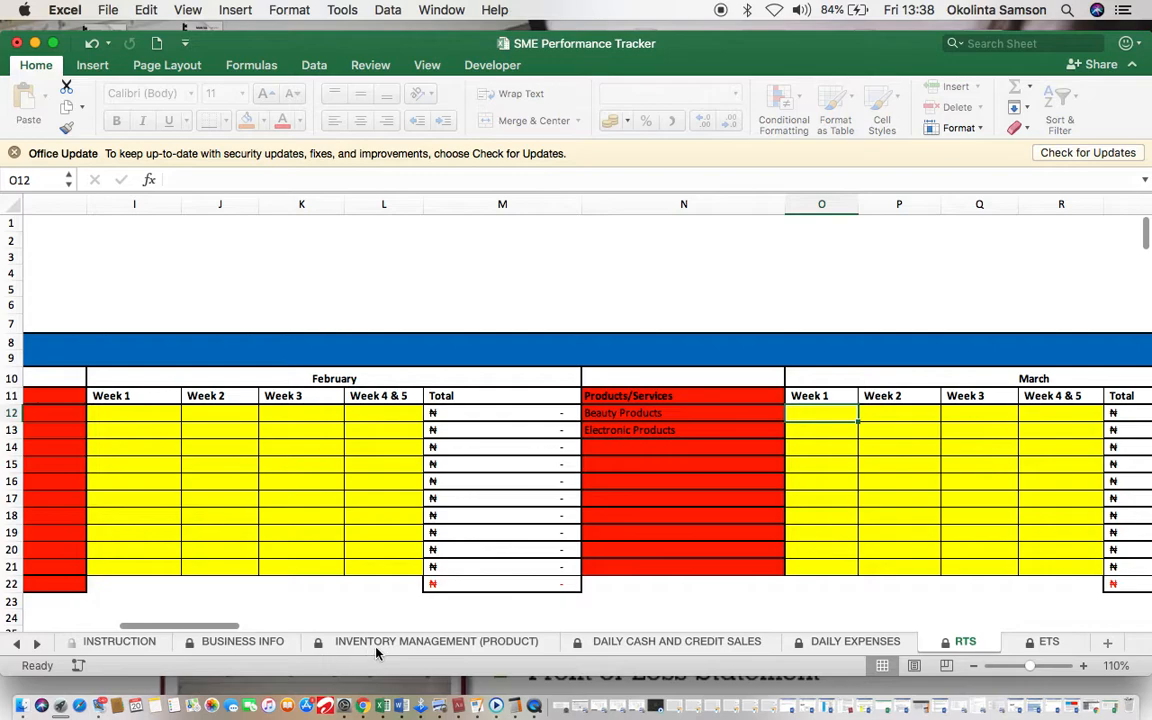
pyautogui.click(679, 645)
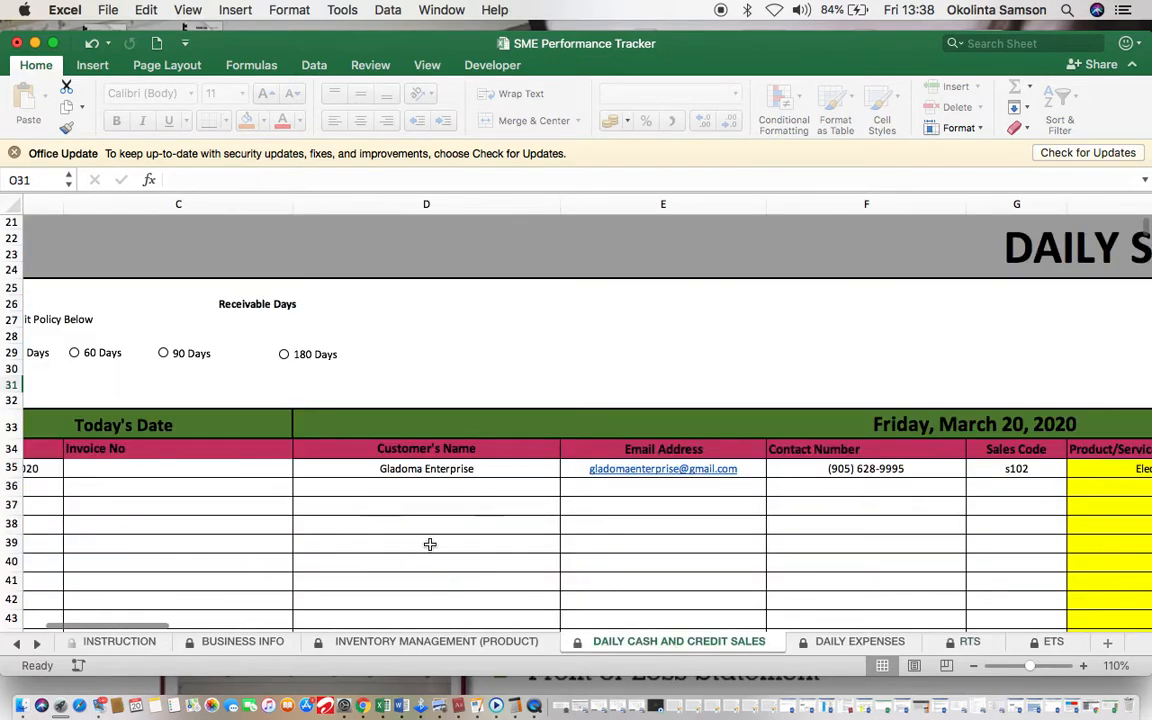
pyautogui.hscroll(10, 429, 544)
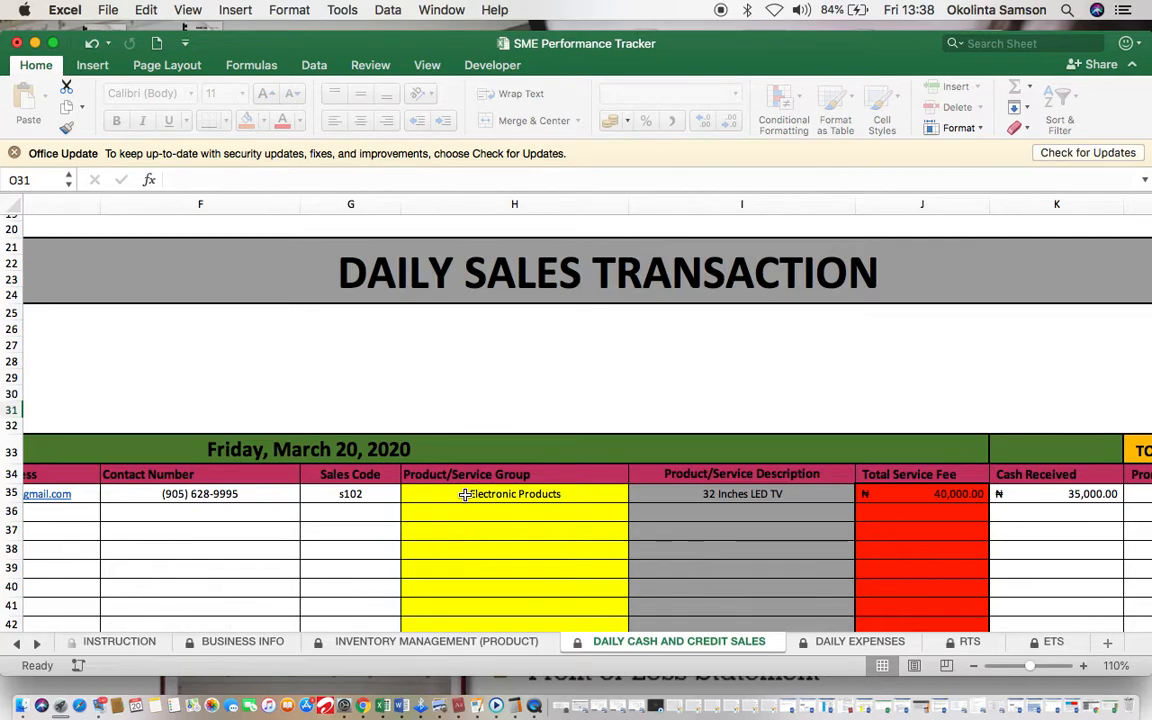
pyautogui.click(966, 641)
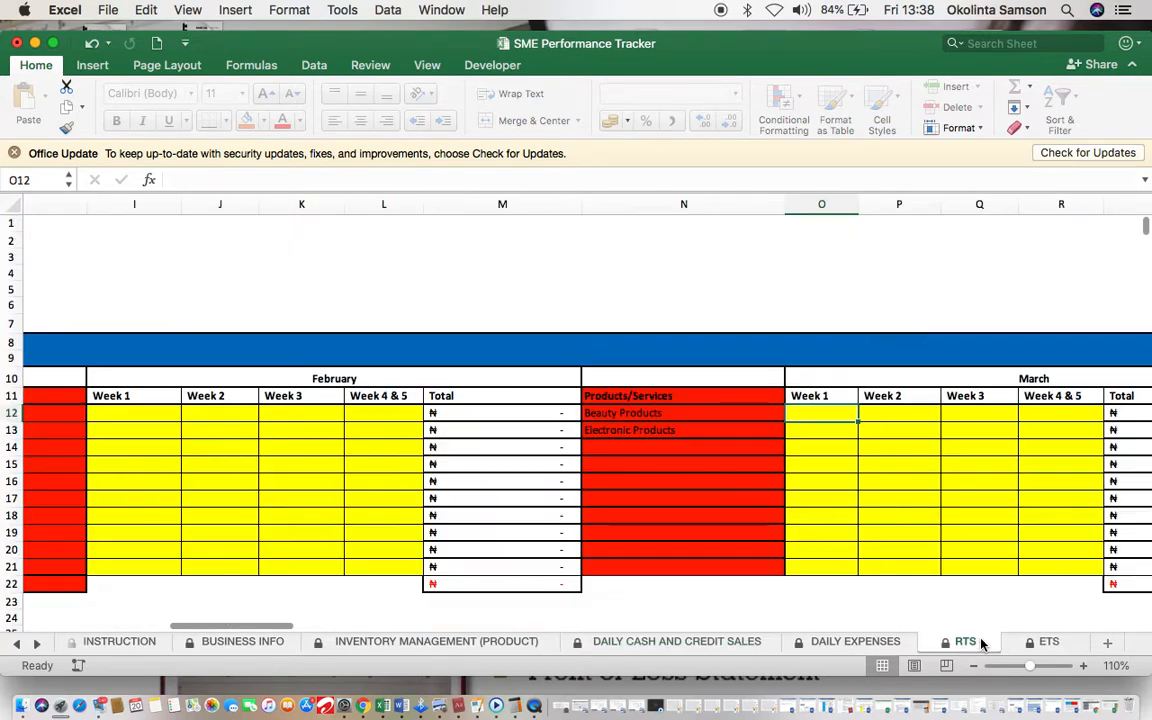
# Step: Enter 0 for Beauty Products' March weeks 1, 2 and 3 (O12:Q12) on RTS
pyautogui.click(916, 412)
pyautogui.click(838, 410)
pyautogui.write('0')
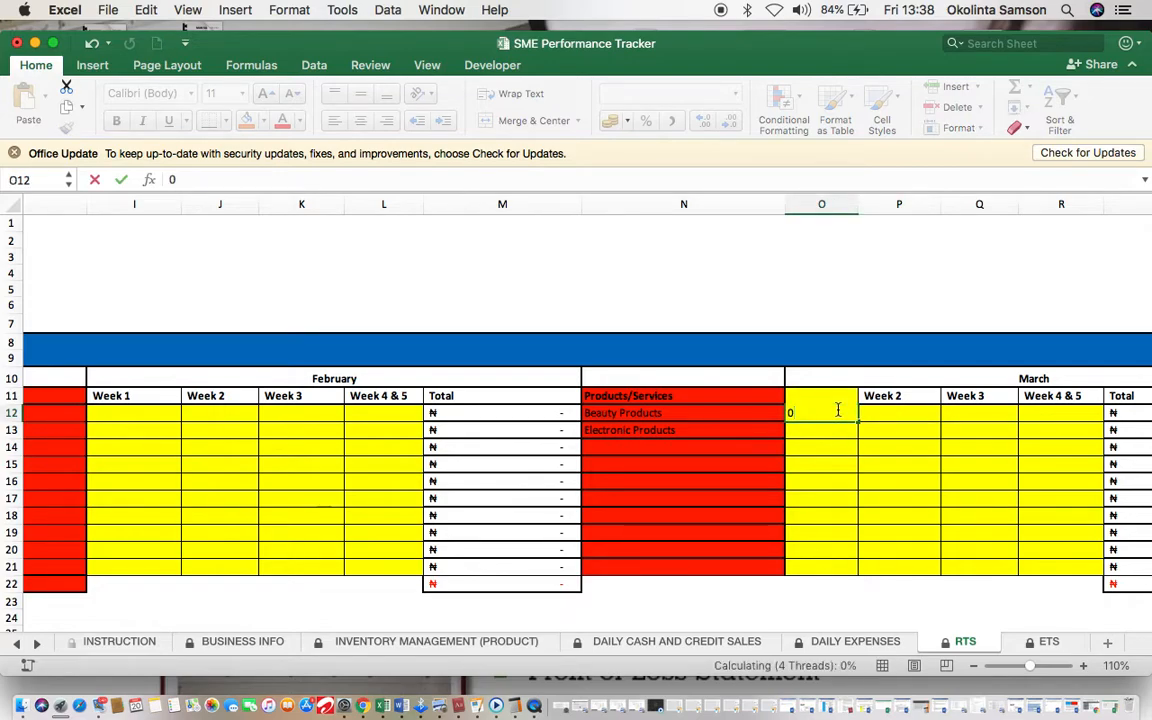
pyautogui.press('Tab')
pyautogui.press('Tab')
pyautogui.hotkey('shift', 'Tab')
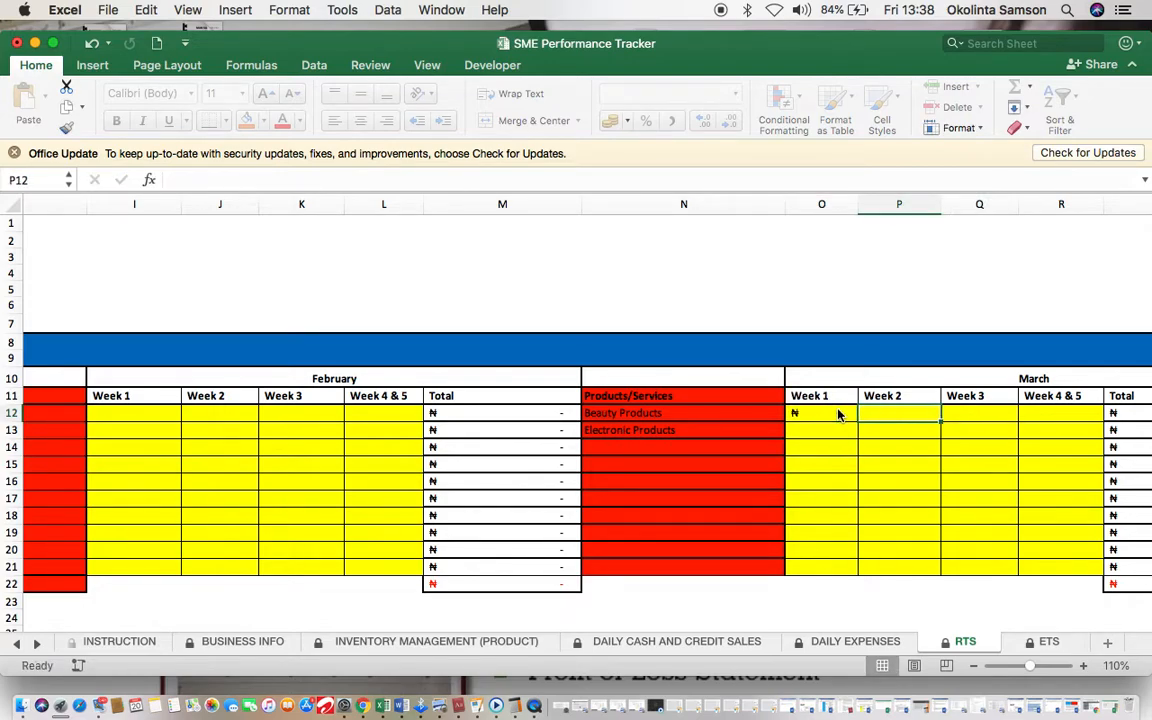
pyautogui.write('0')
pyautogui.press('Tab')
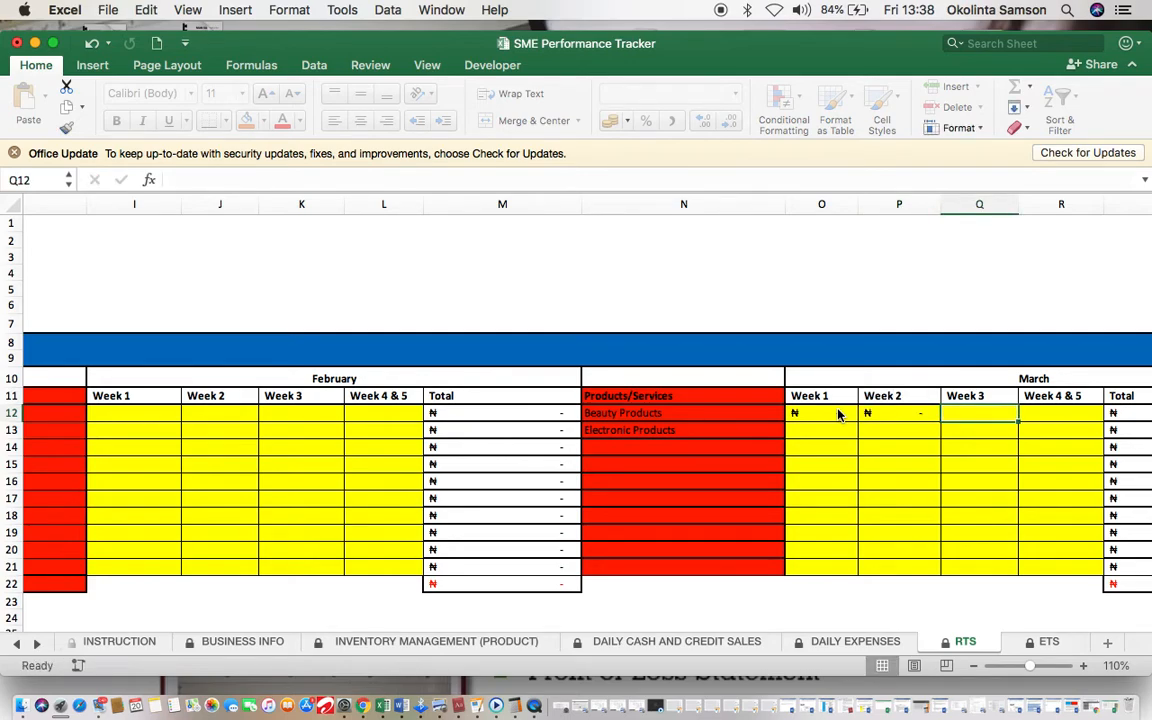
pyautogui.write('0')
pyautogui.press('Tab')
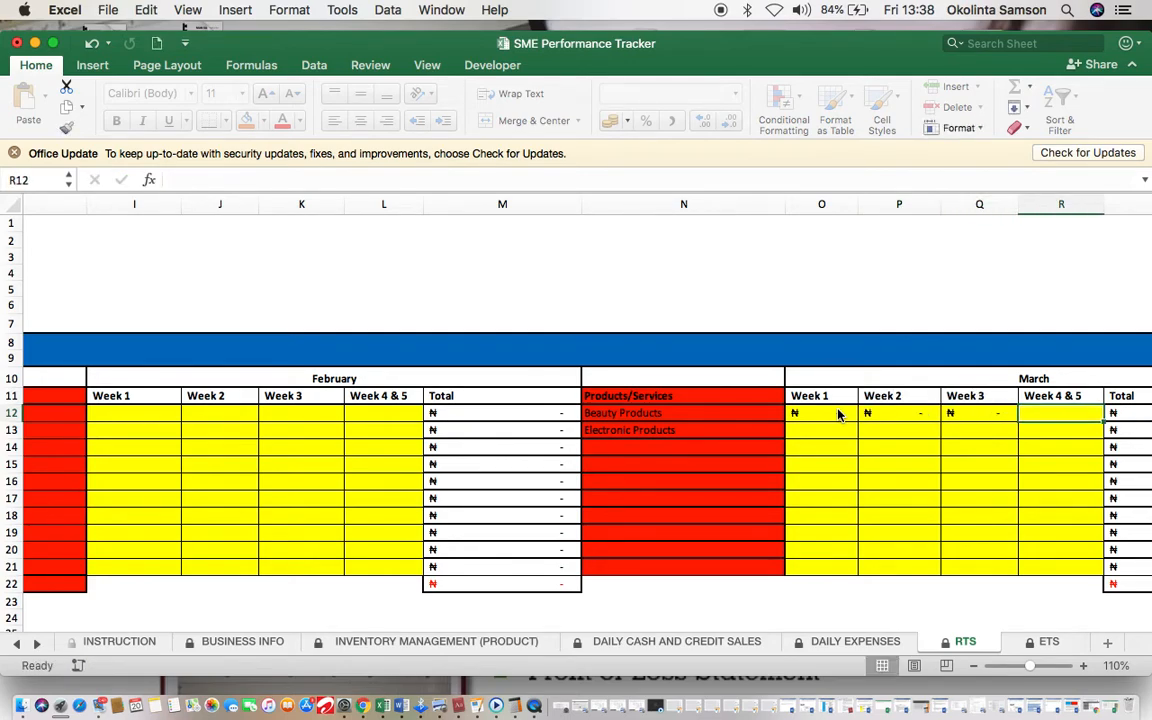
# Step: Enter 0 for Electronic Products' March weeks 1 and 2, then go to the daily sales sheet
pyautogui.click(815, 429)
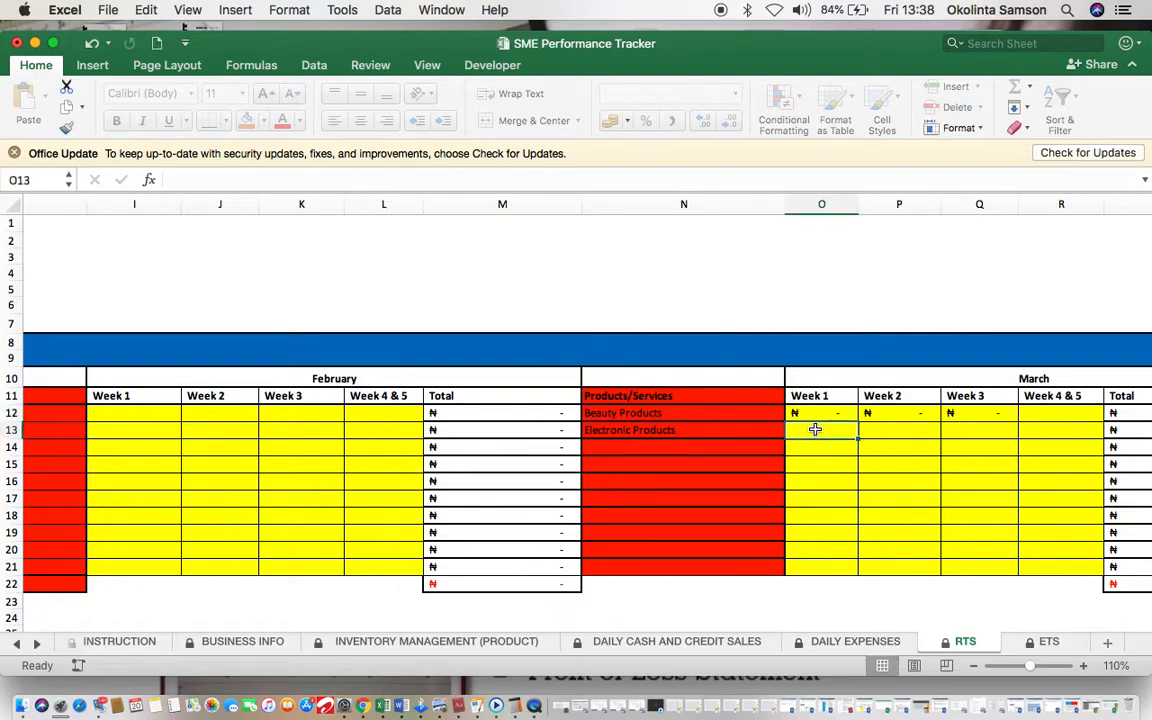
pyautogui.write('0')
pyautogui.press('Tab')
pyautogui.write('0')
pyautogui.press('Tab')
pyautogui.press('Tab')
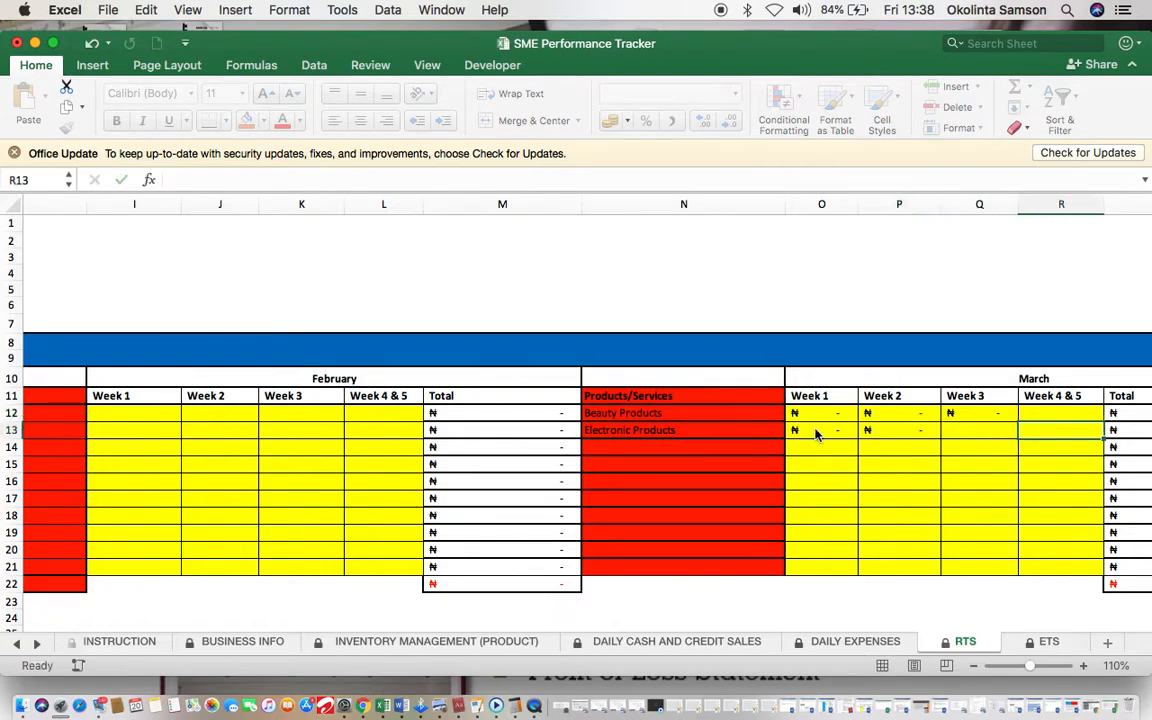
pyautogui.press('Left')
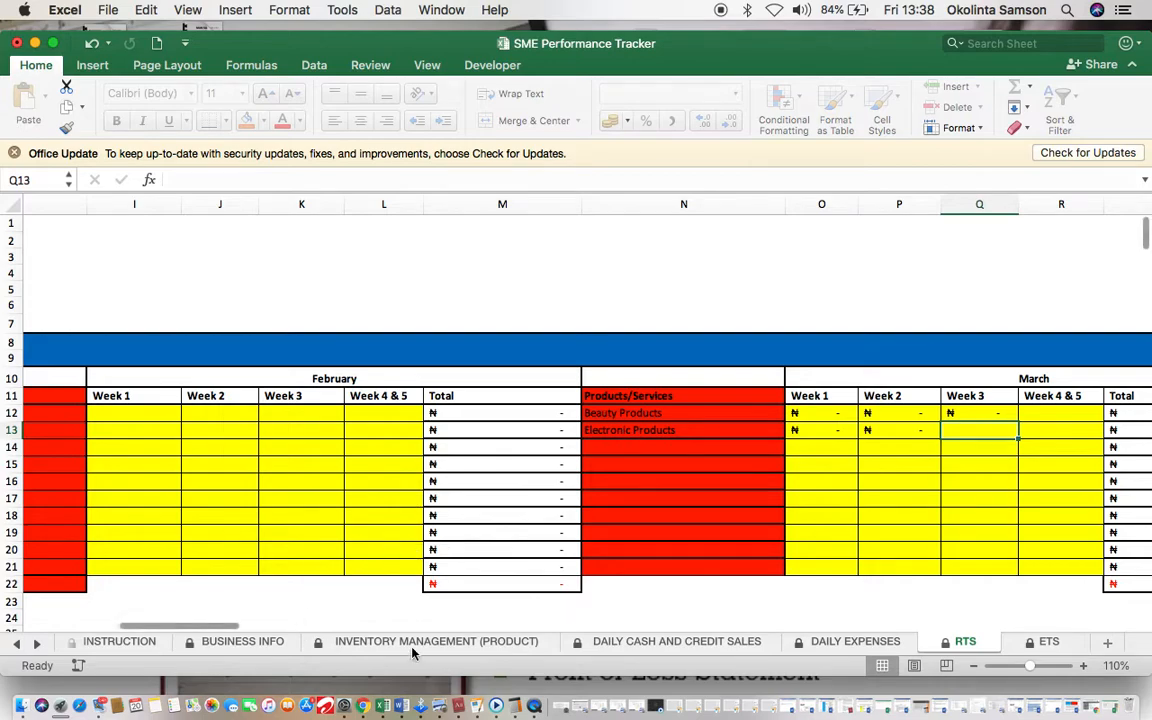
pyautogui.click(660, 641)
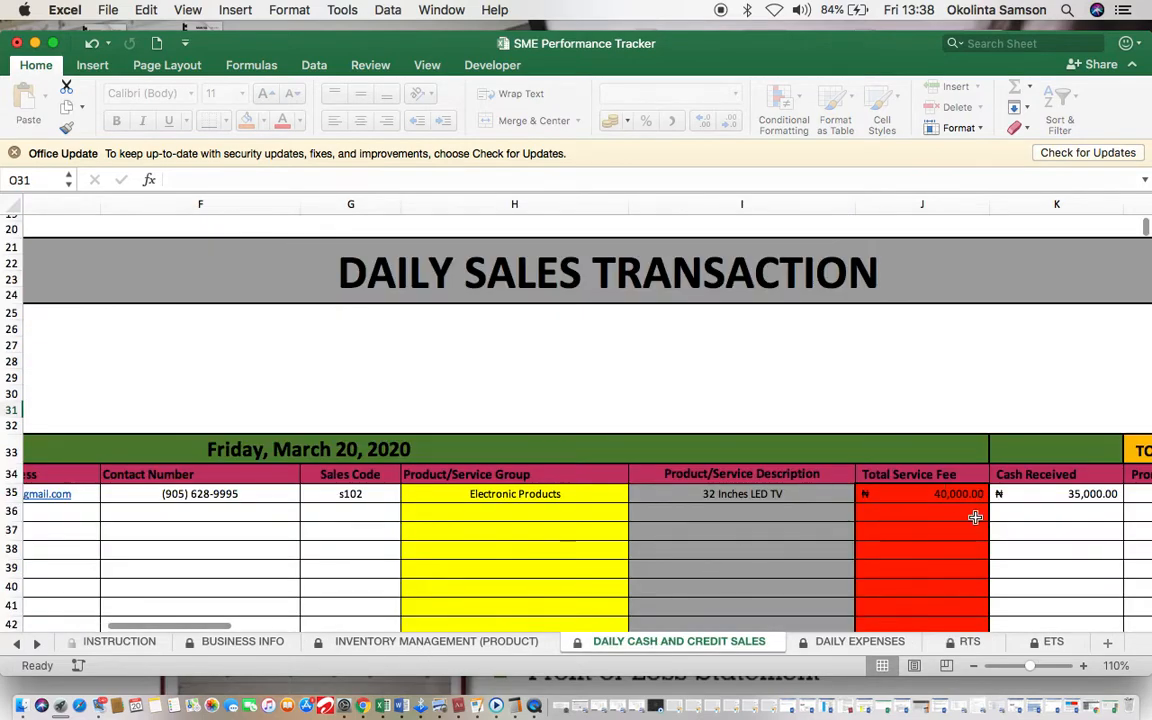
# Step: Enter 40000 in Electronic Products' March Week 3 cell (Q13) on the RTS sheet
pyautogui.hscroll(5, 975, 517)
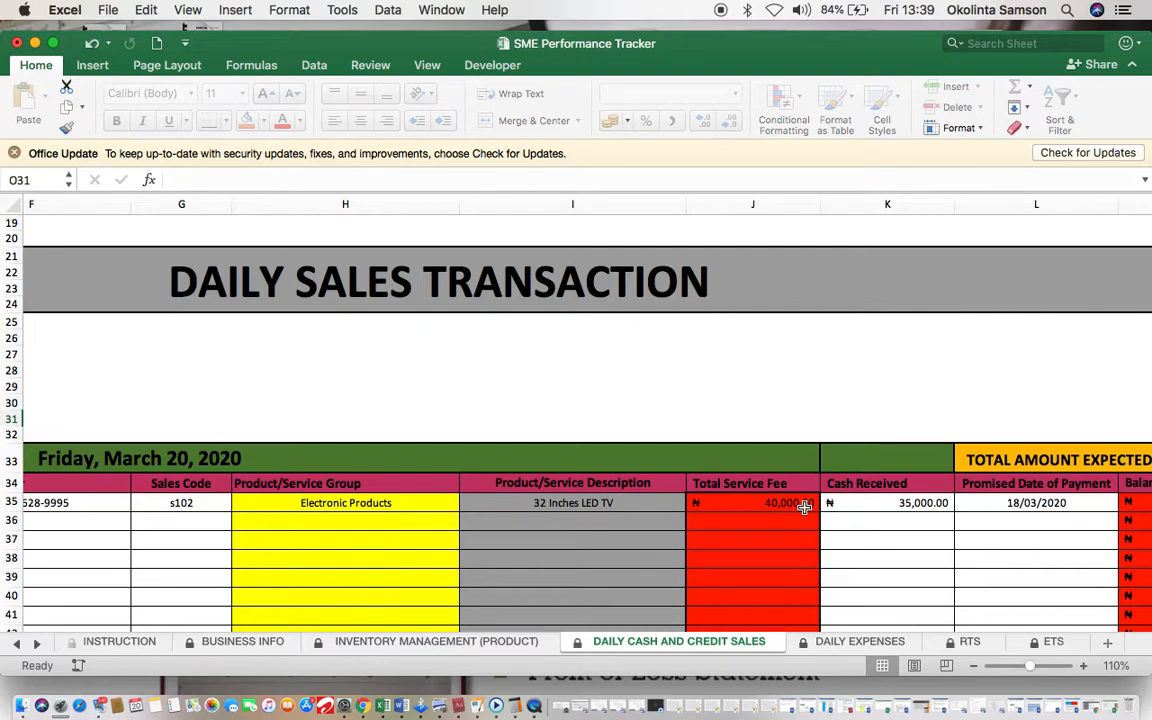
pyautogui.click(945, 641)
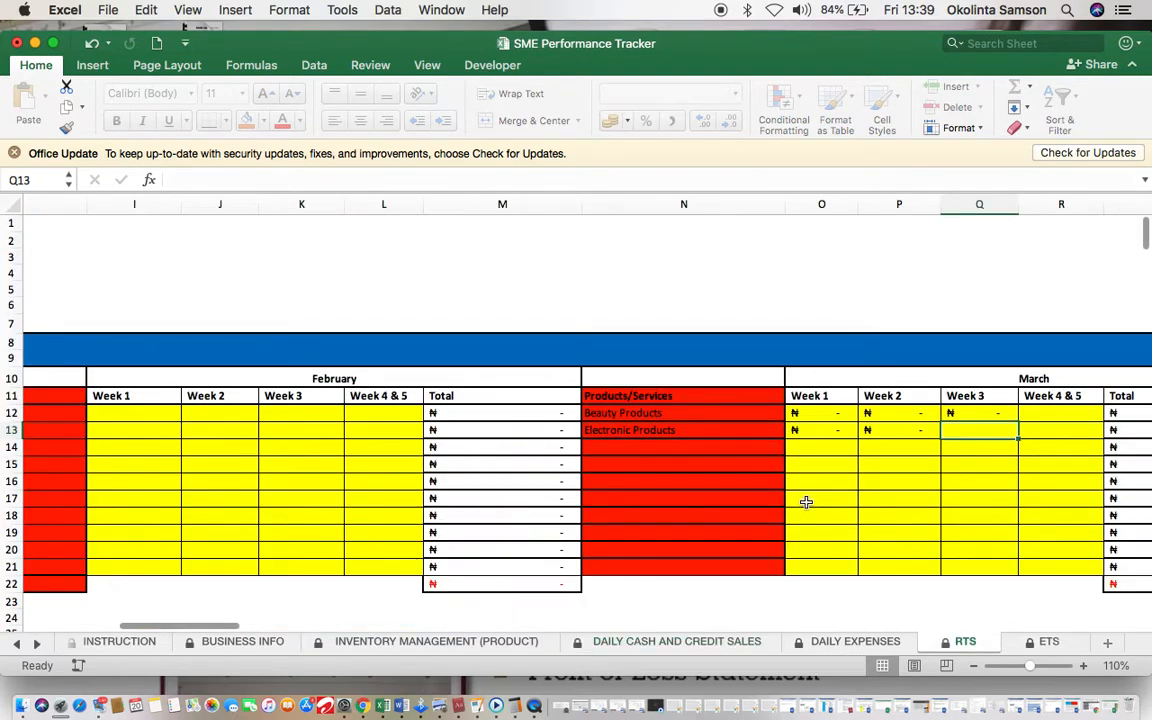
pyautogui.write('4000')
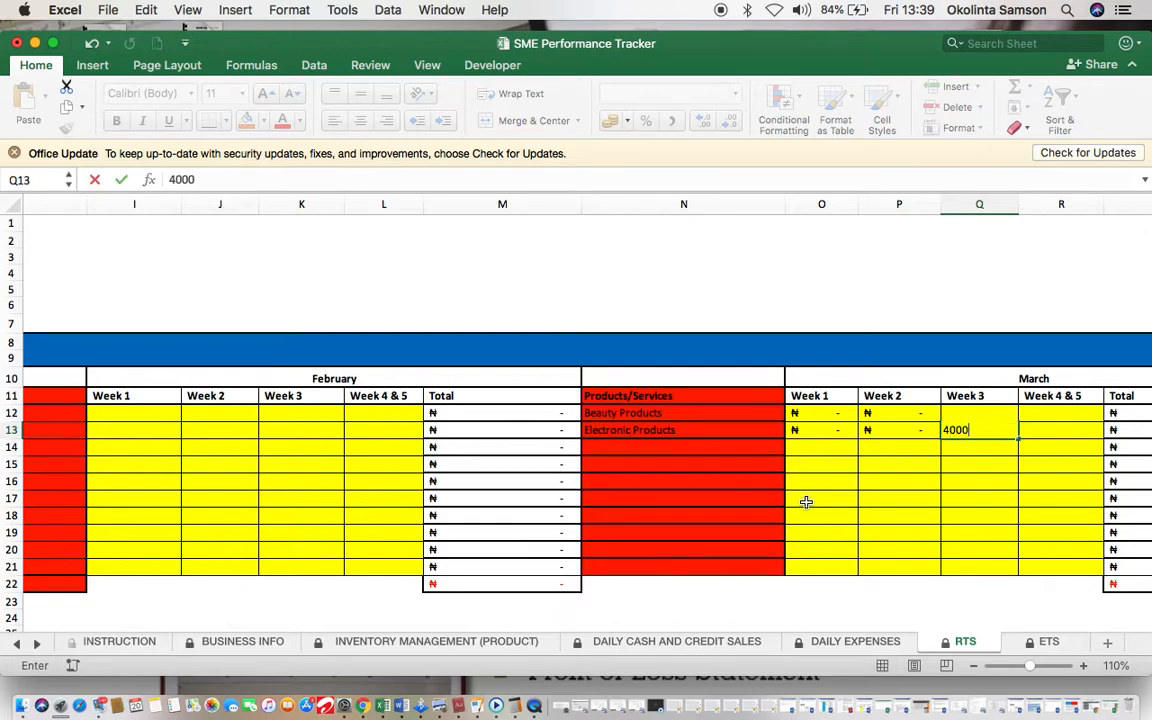
pyautogui.write('0')
pyautogui.click(810, 542)
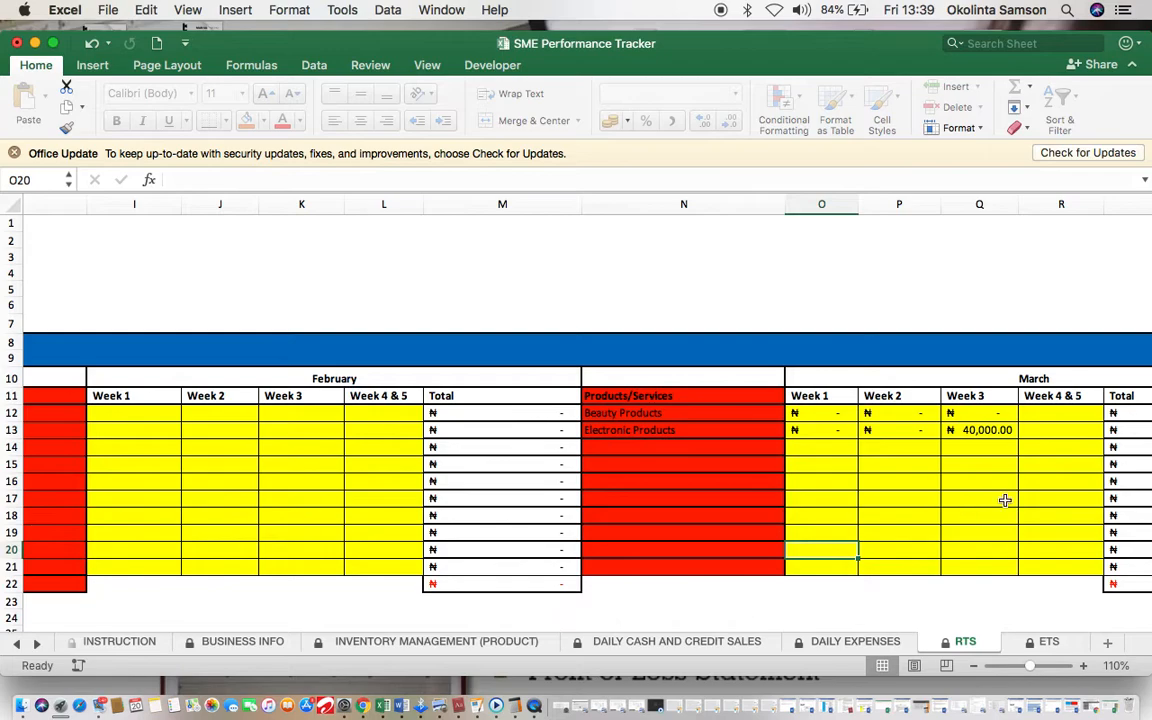
pyautogui.hscroll(10, 1062, 481)
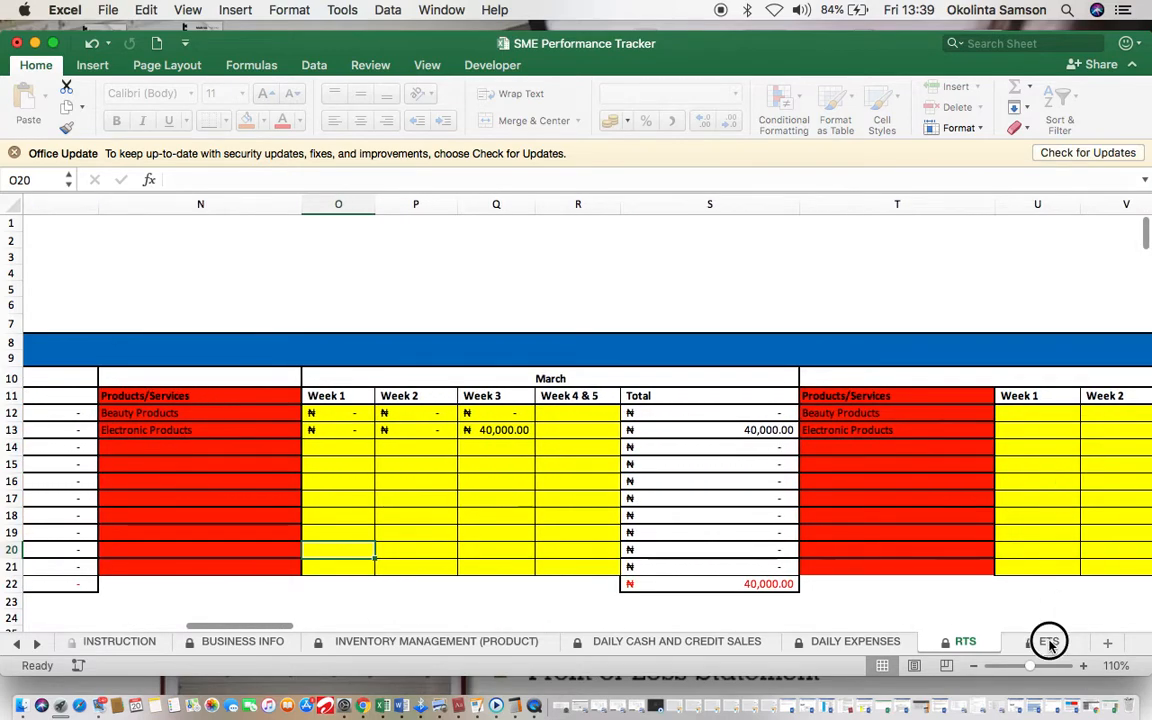
# Step: Compare the DAILY EXPENSES entries with the ETS sheet's March columns
pyautogui.click(1047, 641)
pyautogui.hscroll(10, 522, 490)
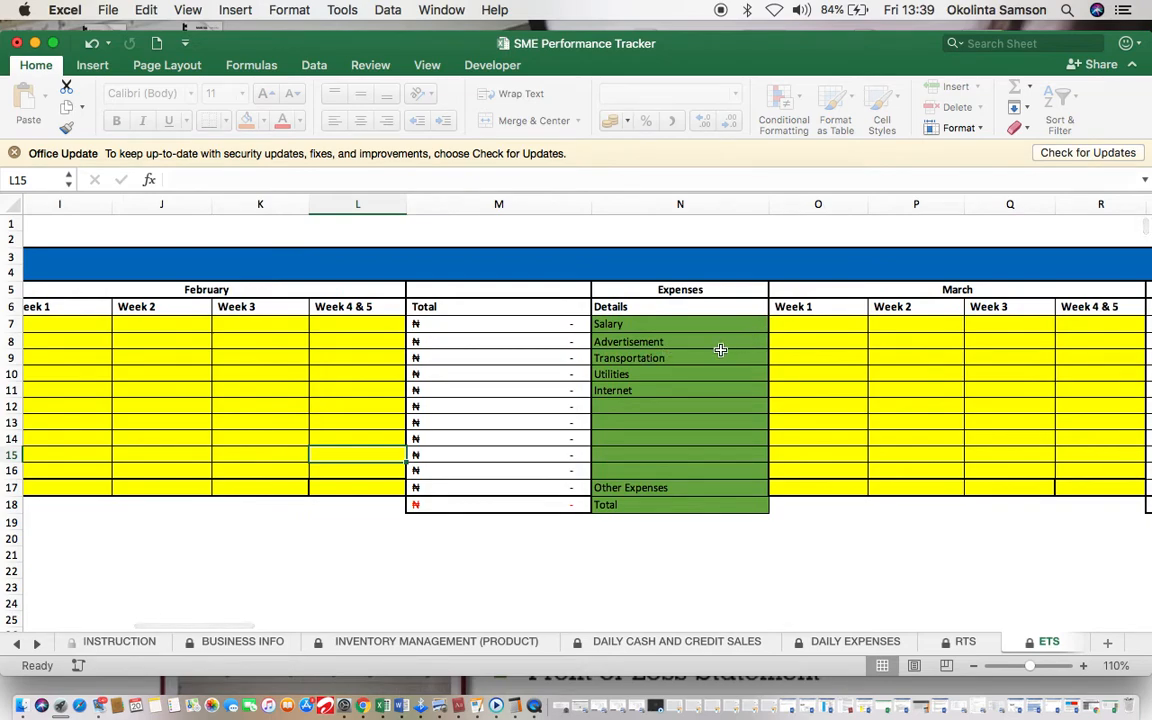
pyautogui.hscroll(2, 700, 350)
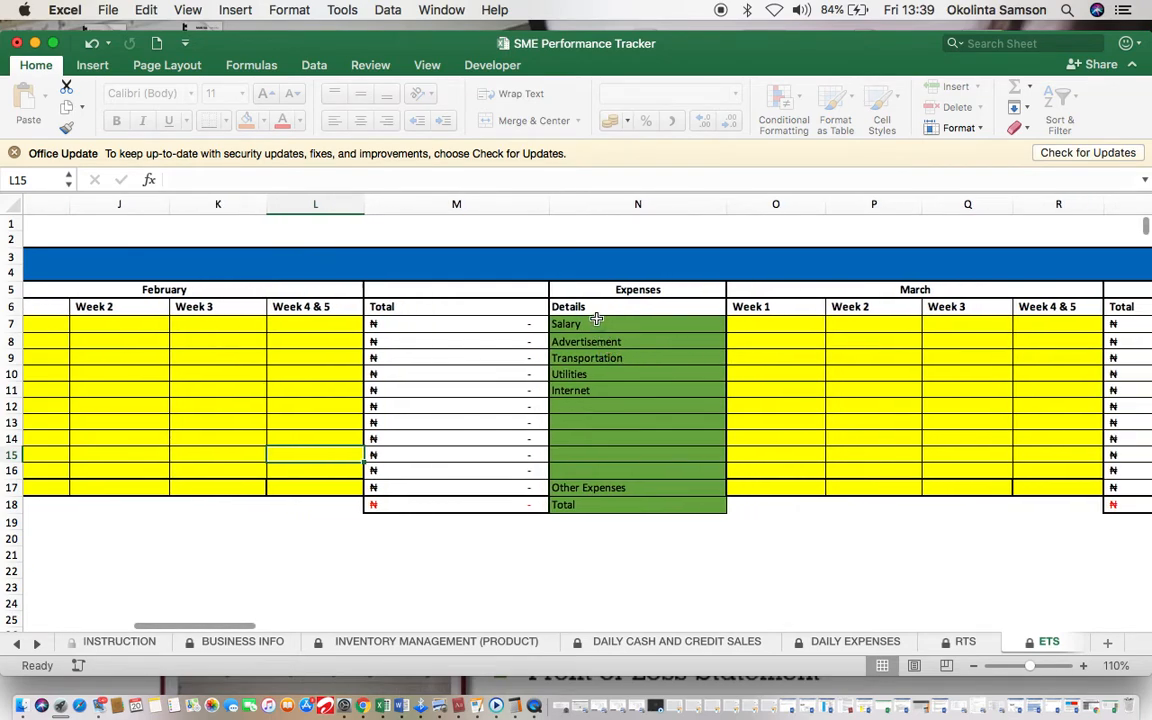
pyautogui.click(818, 641)
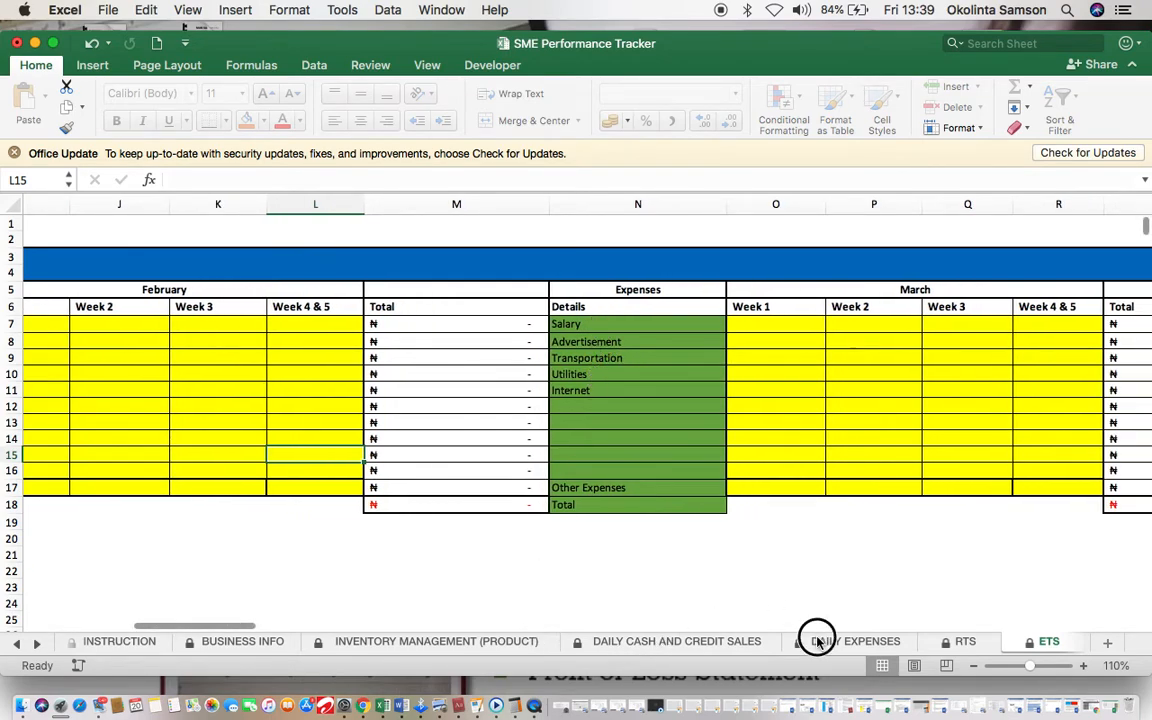
pyautogui.hscroll(-10, 405, 465)
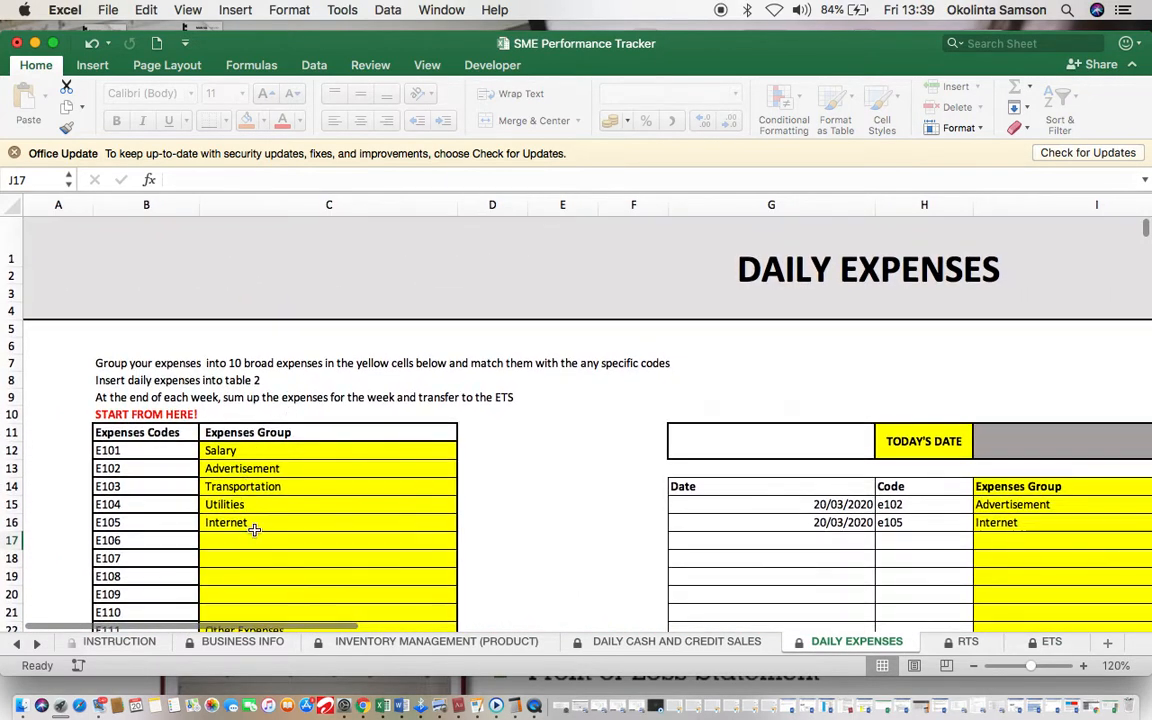
pyautogui.click(1049, 642)
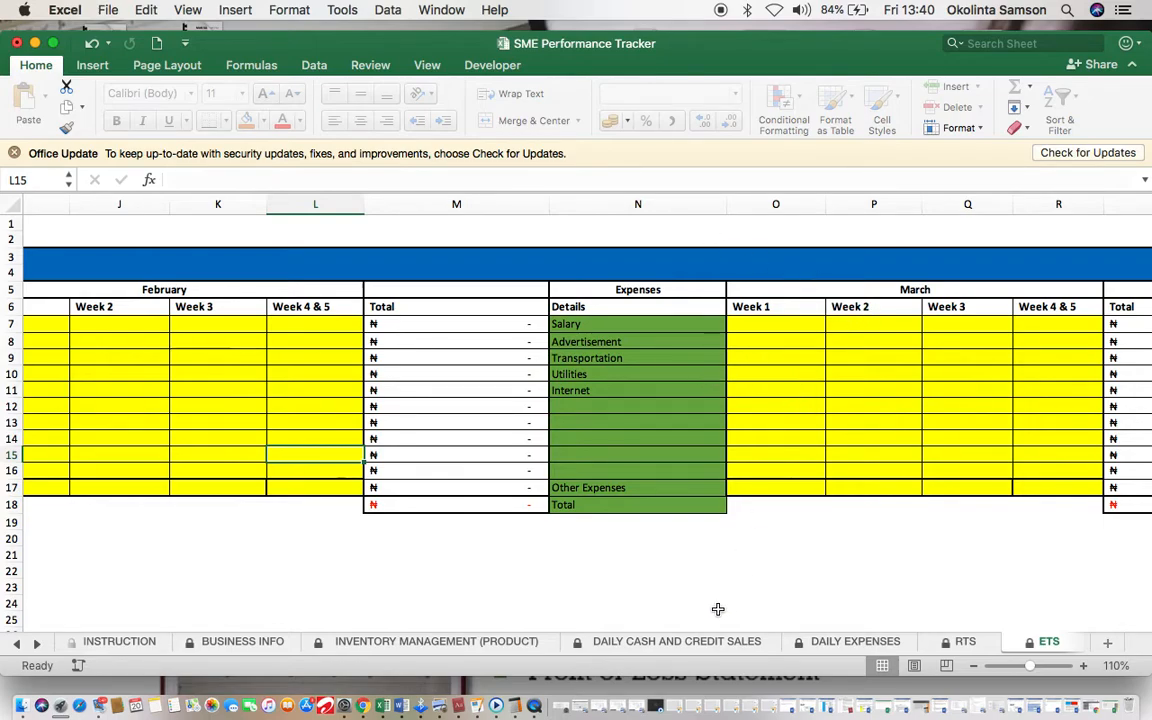
pyautogui.click(838, 643)
pyautogui.hscroll(10, 708, 565)
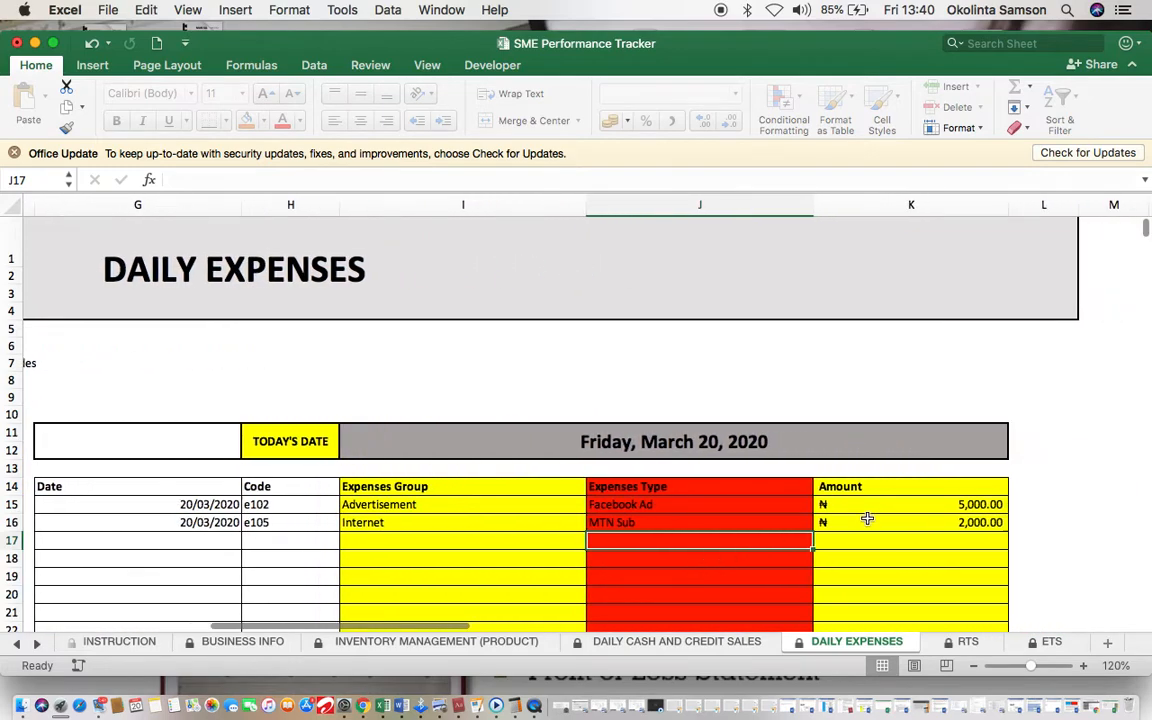
pyautogui.click(1027, 645)
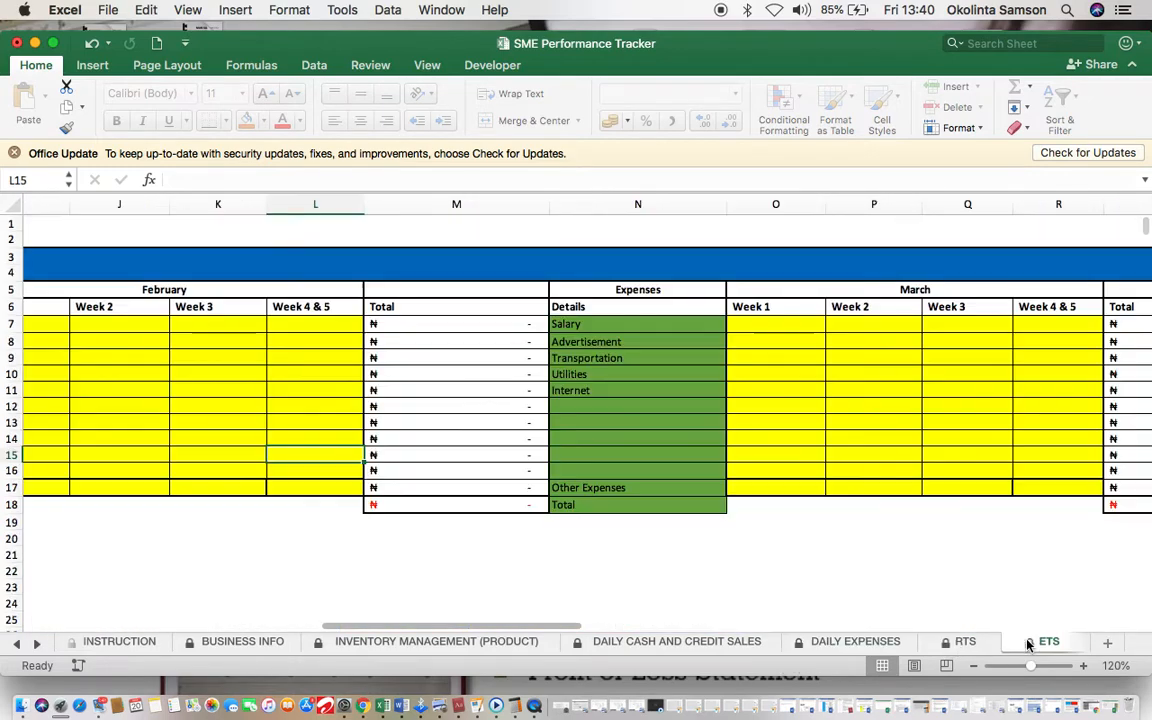
pyautogui.hscroll(5, 751, 393)
# Step: Enter March Week 3 expenses on ETS: 5000 Advertisement (Q8) and 2000 Transportation (Q9)
pyautogui.click(647, 345)
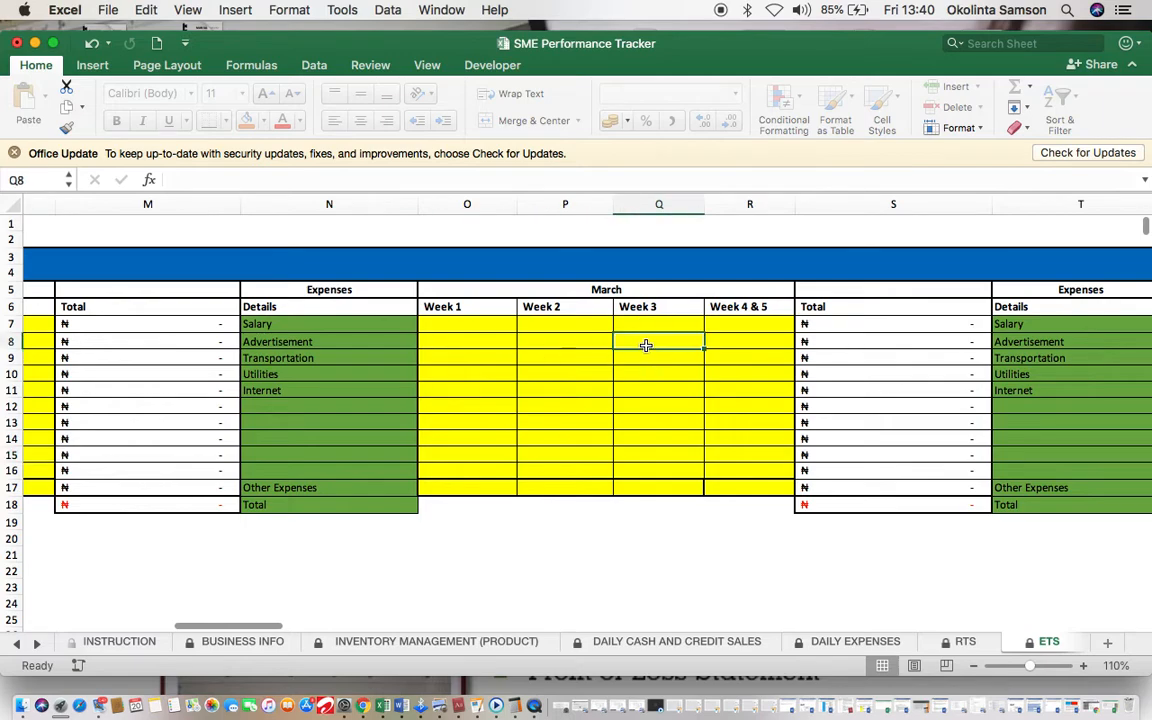
pyautogui.write('5000')
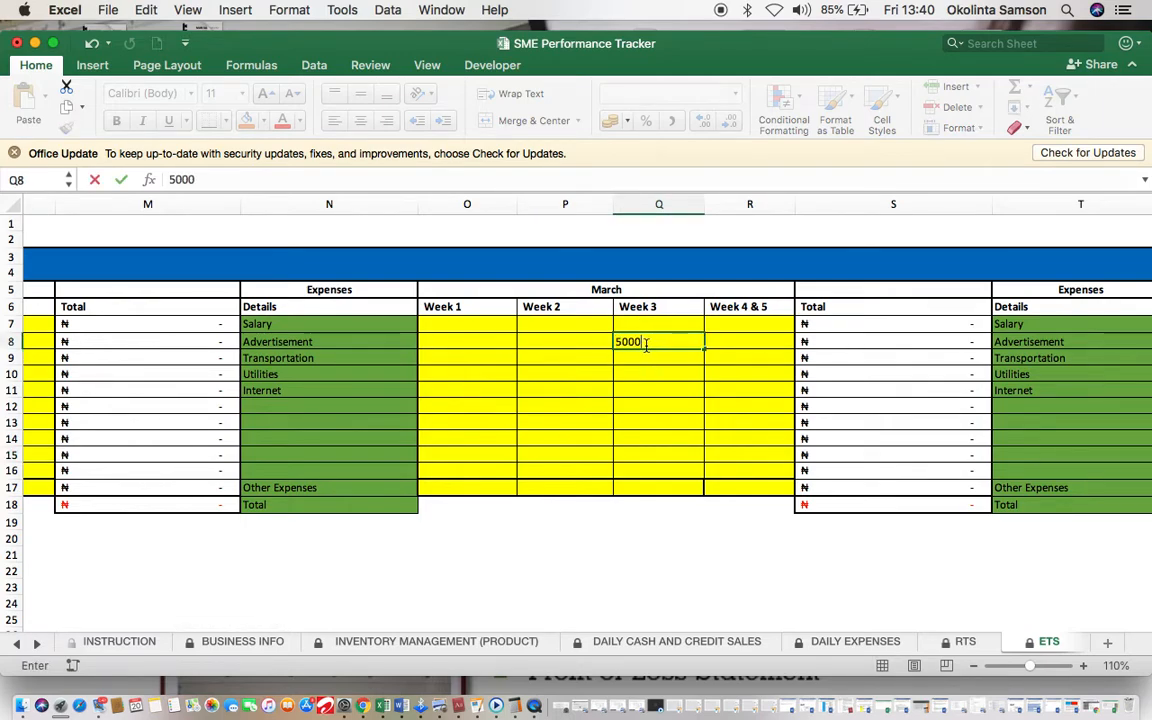
pyautogui.press('Return')
pyautogui.write('2000')
pyautogui.click(617, 541)
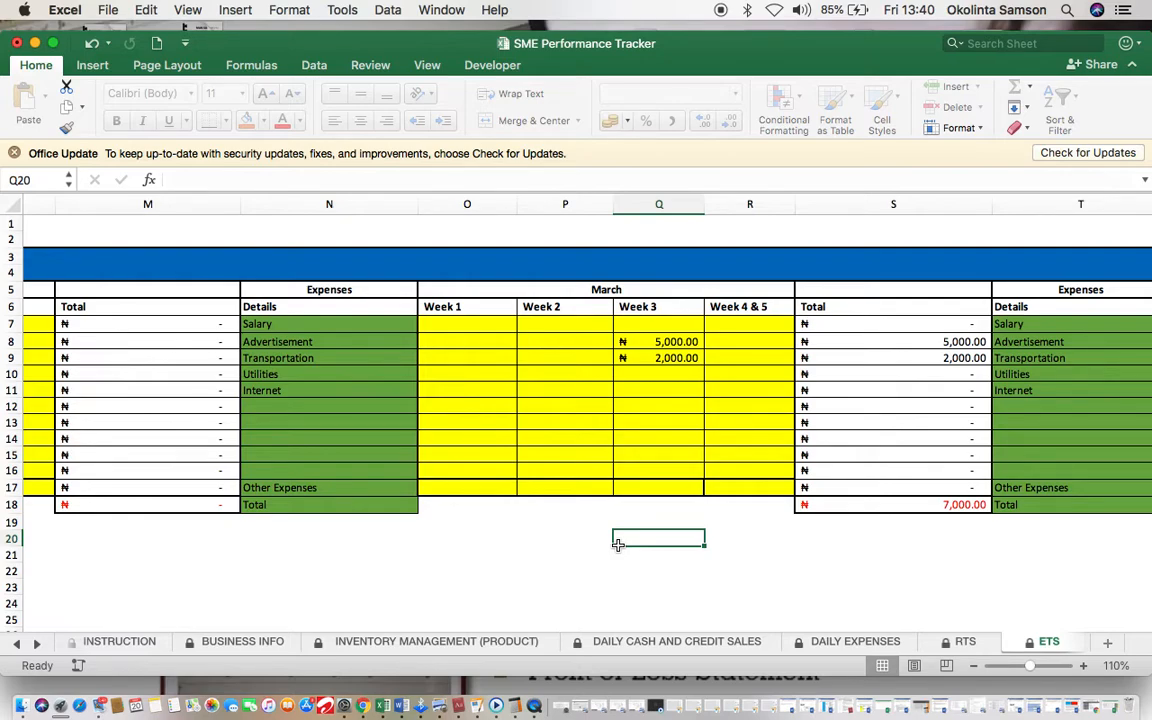
pyautogui.click(370, 648)
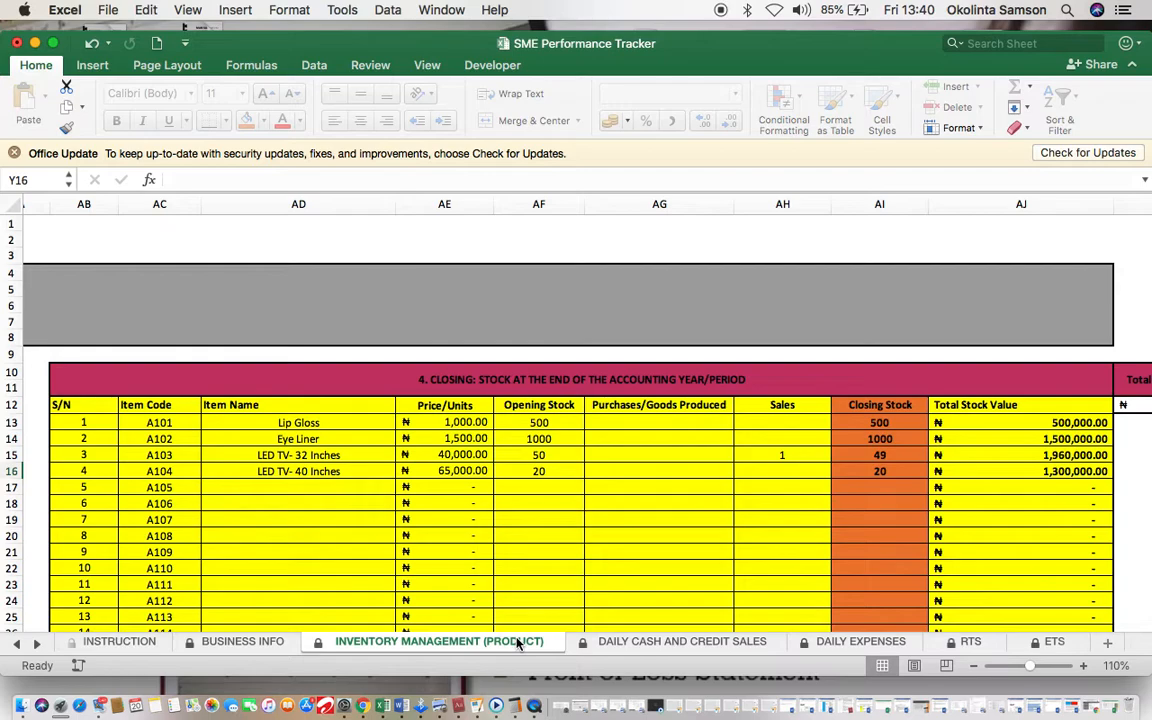
pyautogui.click(656, 645)
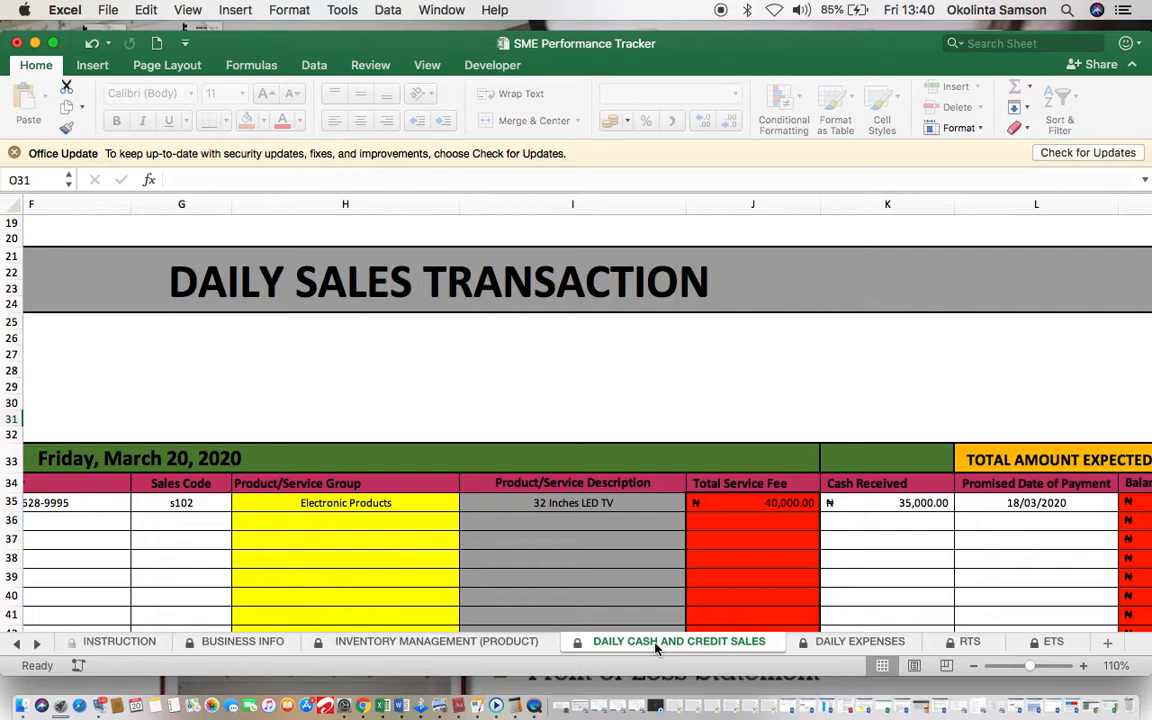
pyautogui.click(838, 648)
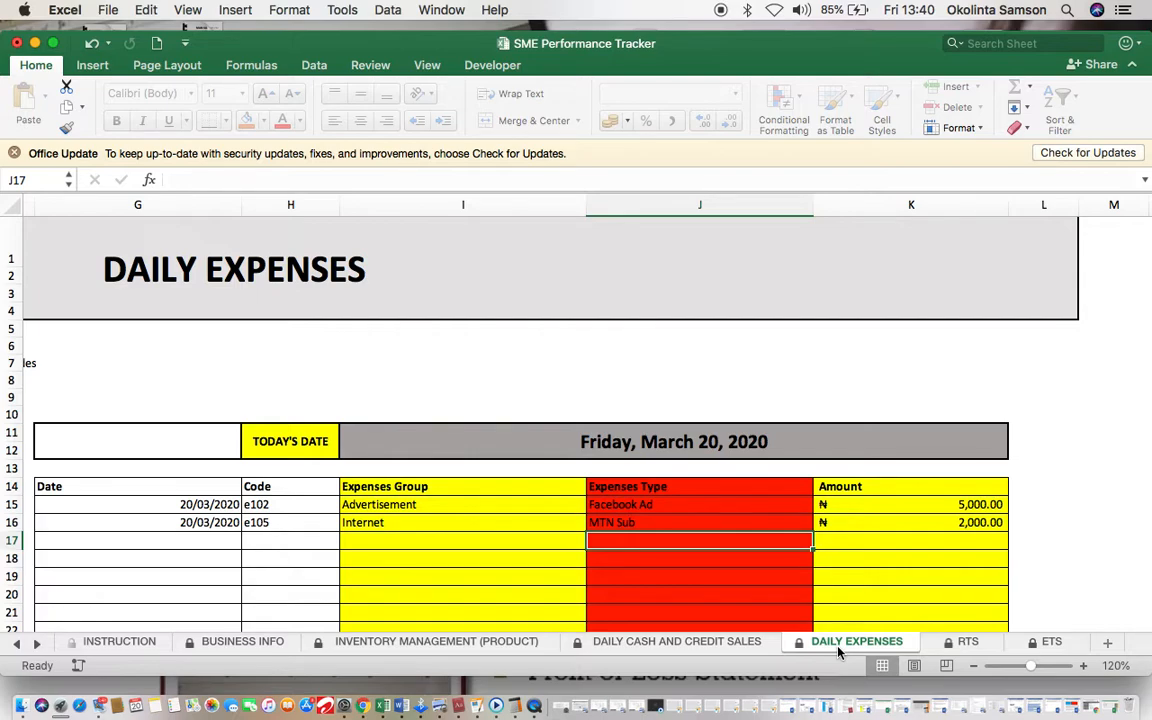
pyautogui.click(966, 643)
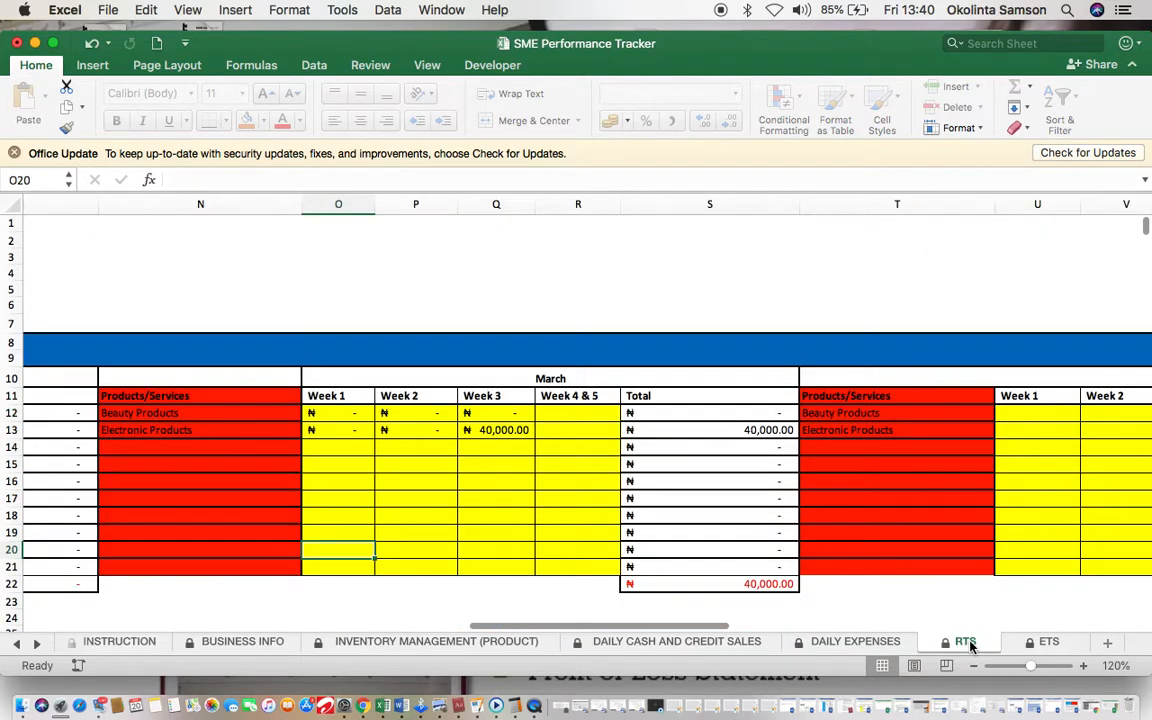
pyautogui.click(1045, 642)
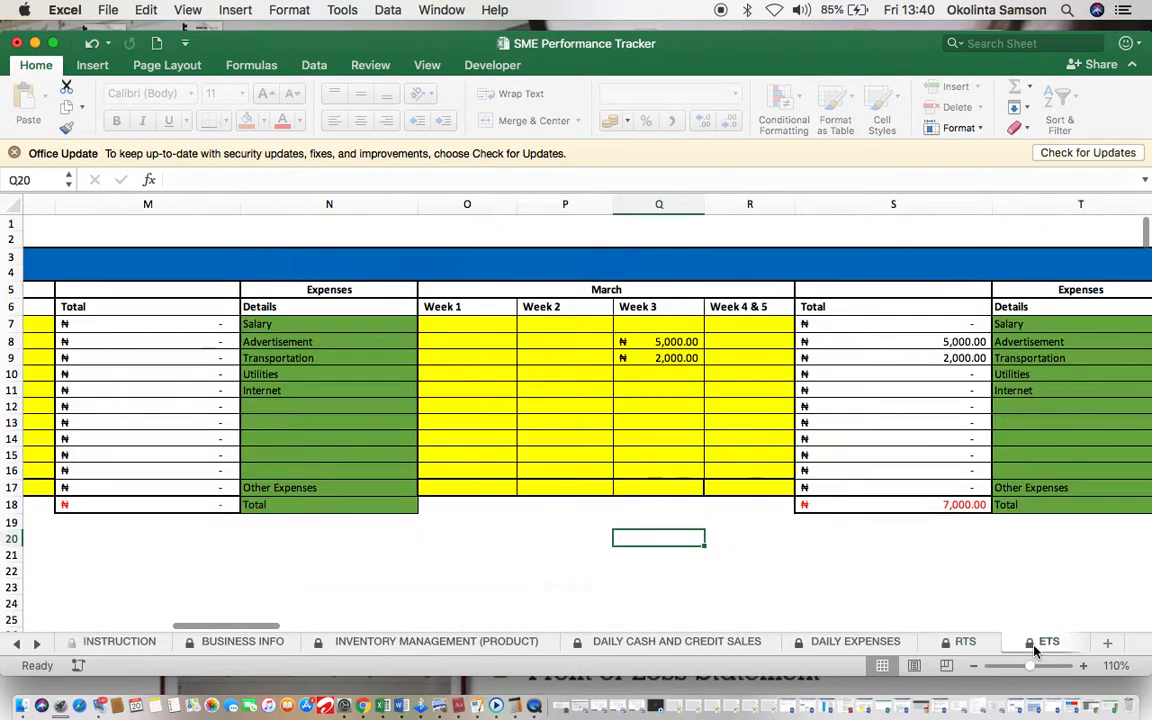
pyautogui.click(37, 643)
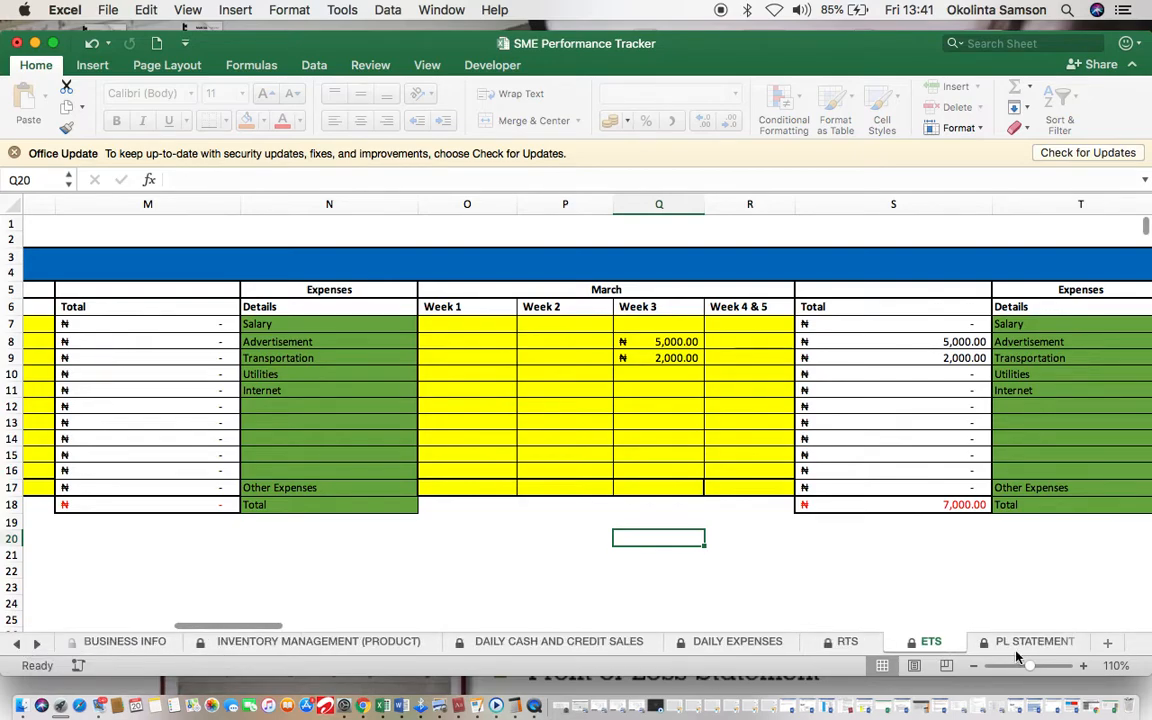
# Step: Review the ₦33,000 March profit before tax on the PL statement, then view the SME PERFORMANCE RATE chart
pyautogui.click(1016, 643)
pyautogui.scroll(-3, 580, 517)
pyautogui.hscroll(1, 580, 517)
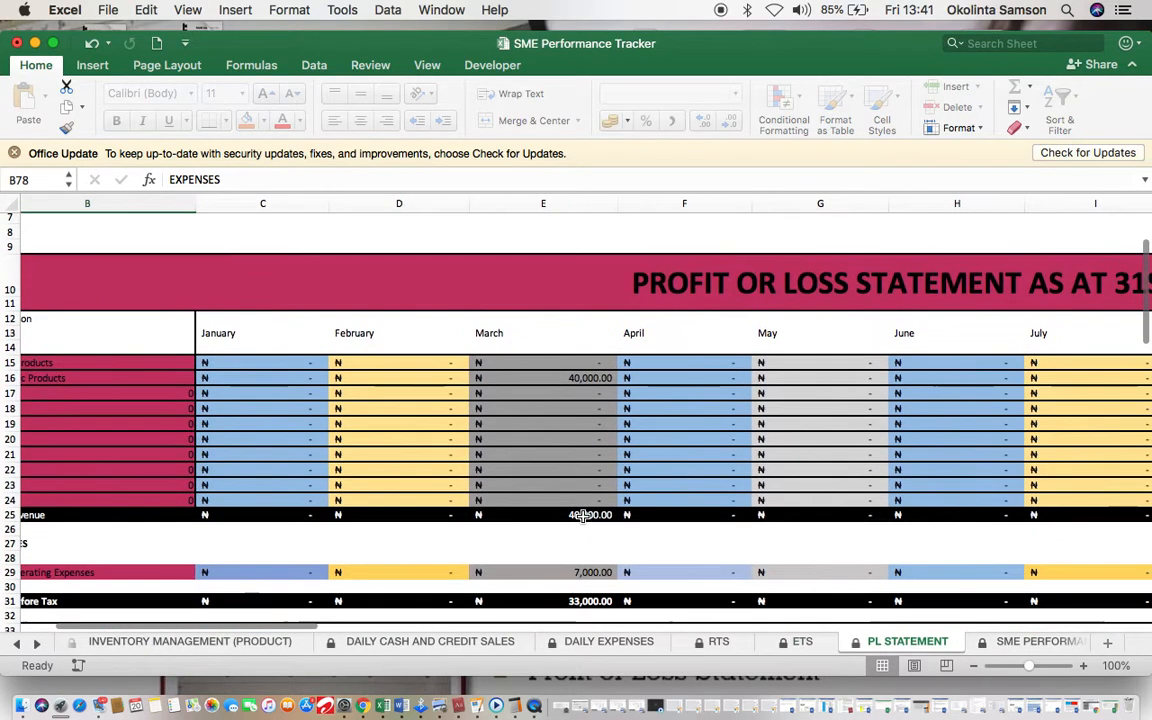
pyautogui.scroll(-1, 530, 530)
pyautogui.hscroll(-1, 530, 530)
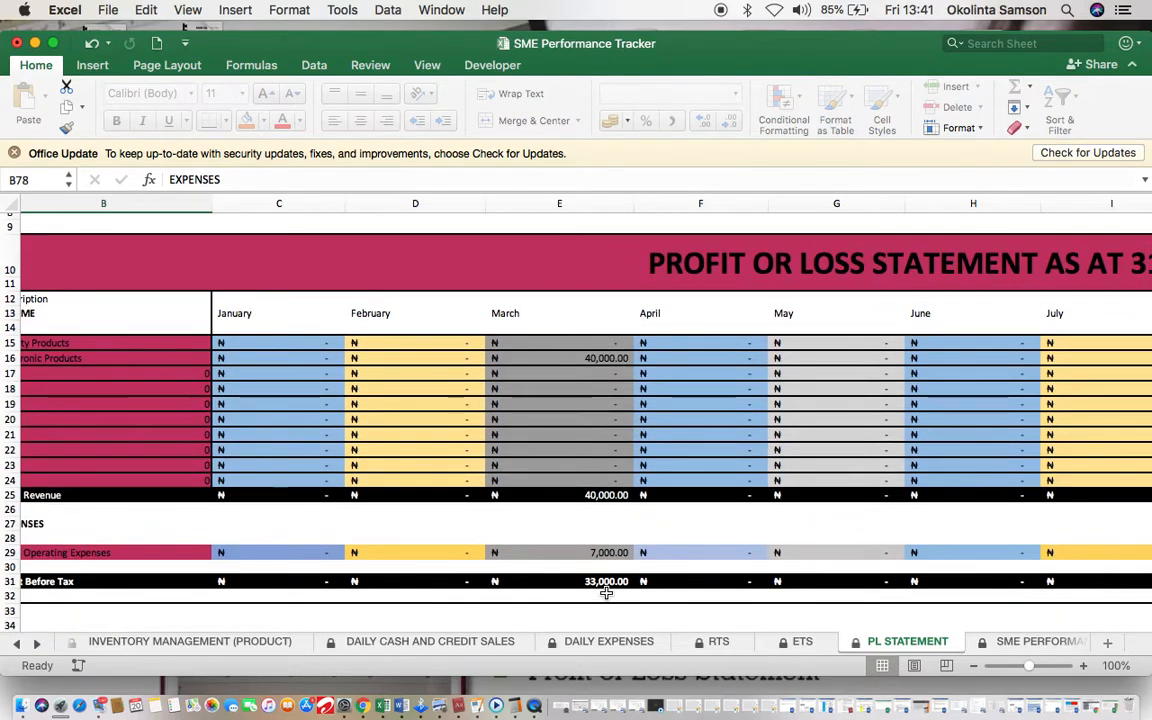
pyautogui.scroll(1, 606, 593)
pyautogui.hscroll(-1, 606, 593)
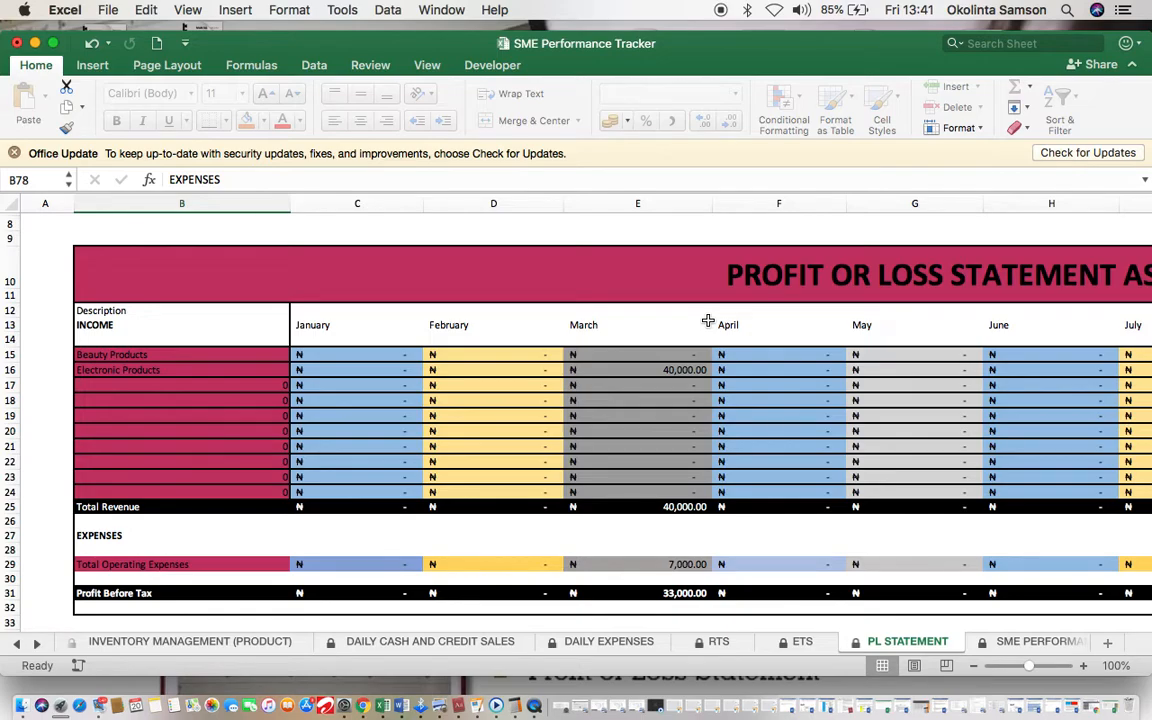
pyautogui.click(1035, 642)
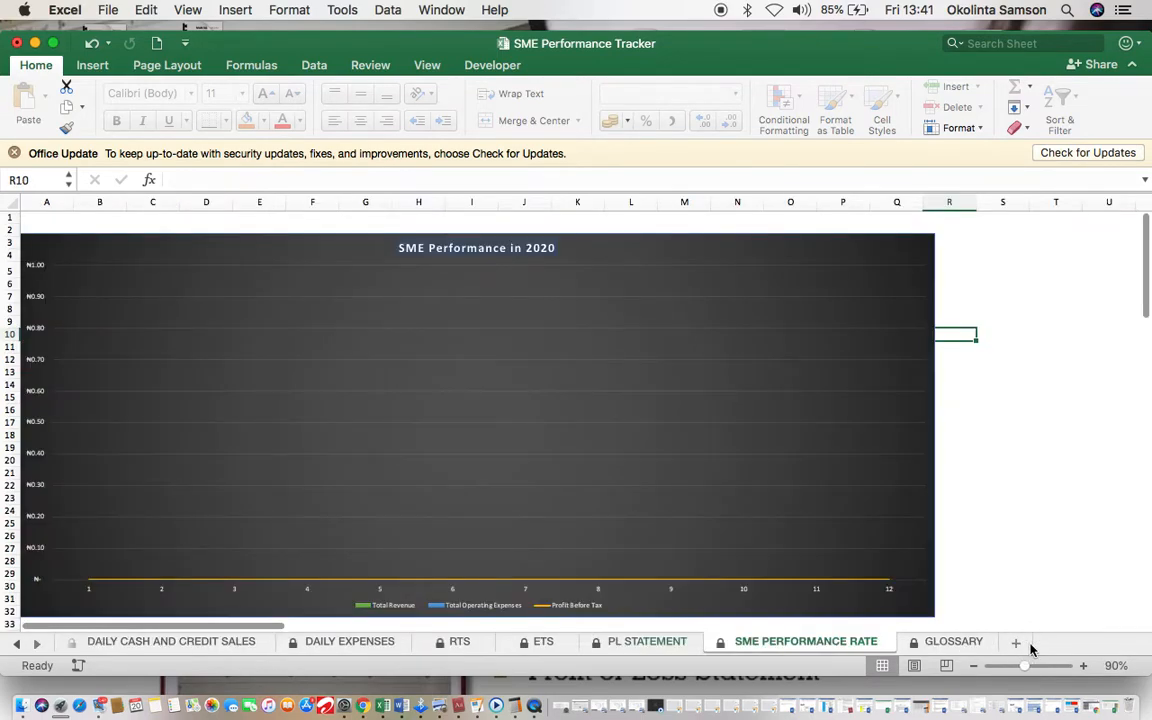